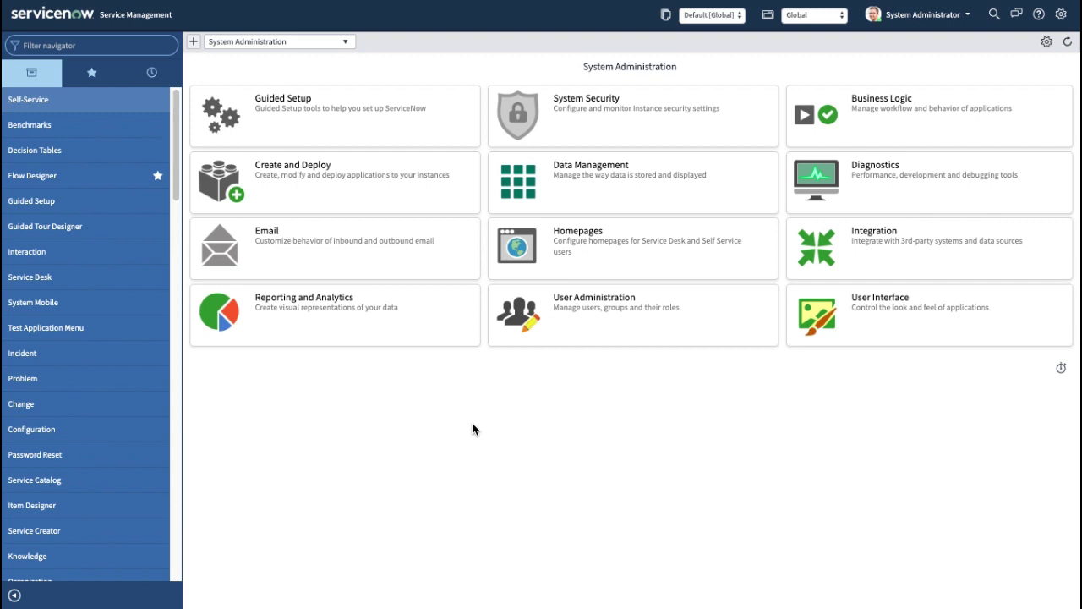
Find Maintain Items in the navigator and open the Finance Portal Access Request catalog item.
{"action": "left_click", "coordinate": [115, 47]}
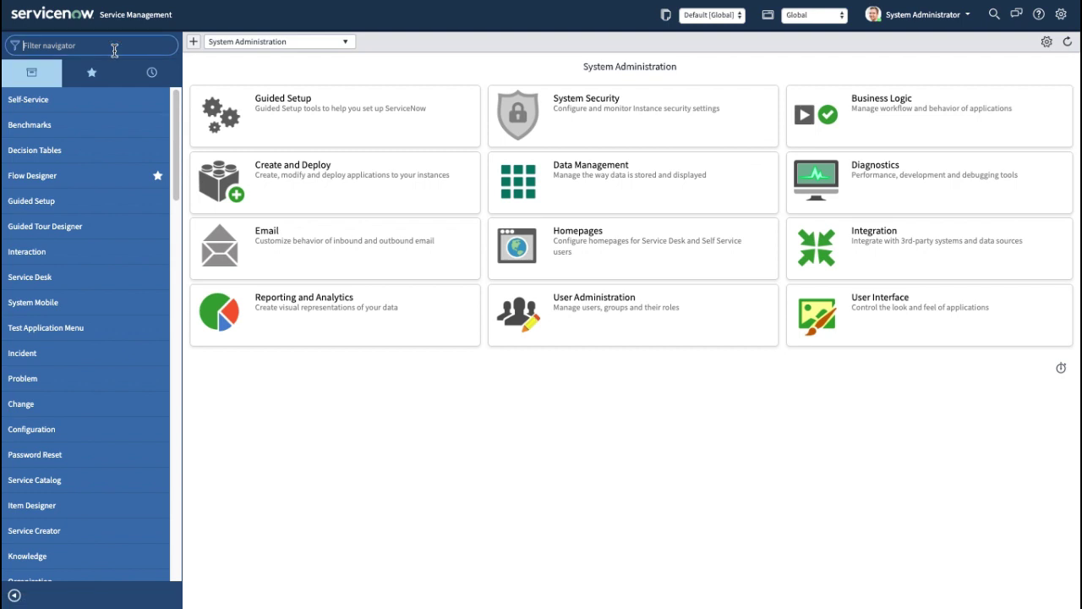
{"action": "type", "text": "maintain it"}
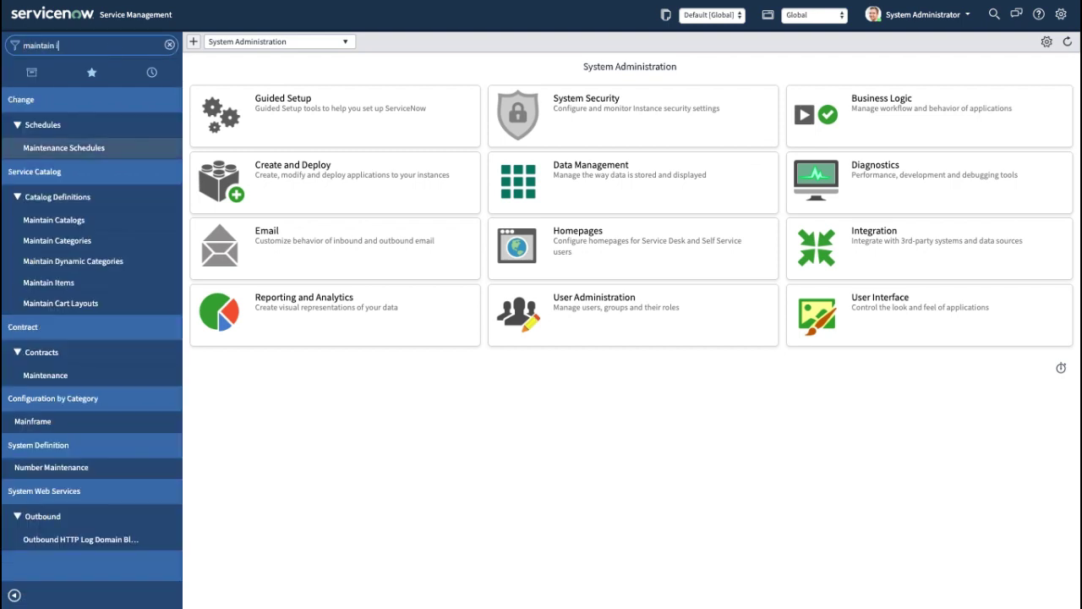
{"action": "left_click", "coordinate": [49, 157]}
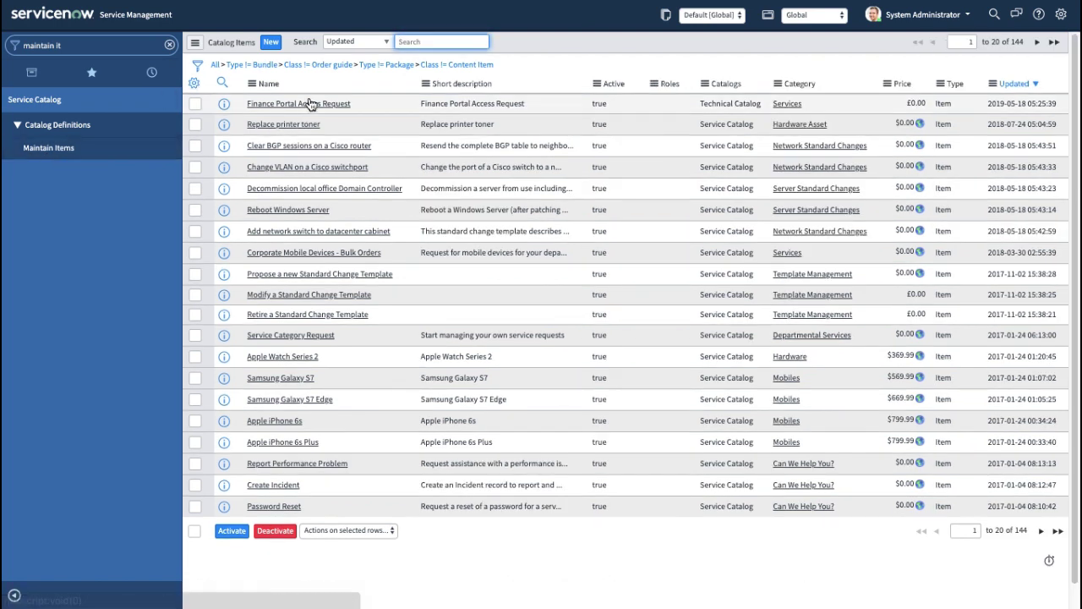
{"action": "left_click", "coordinate": [304, 105]}
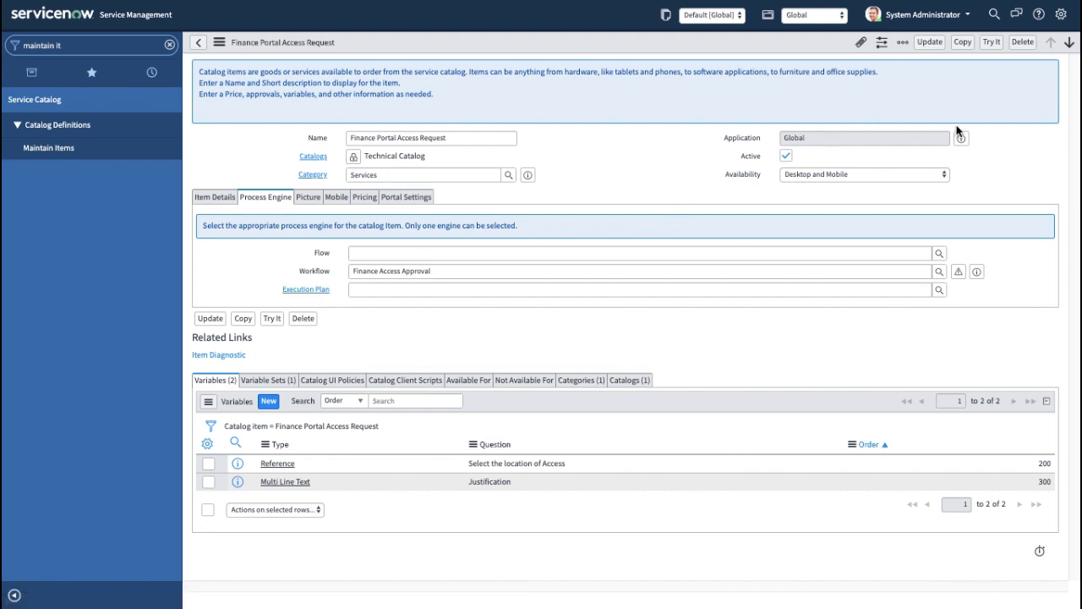
Try out the catalog item's order form and set "Is this request for you?" to No.
{"action": "left_click", "coordinate": [992, 42]}
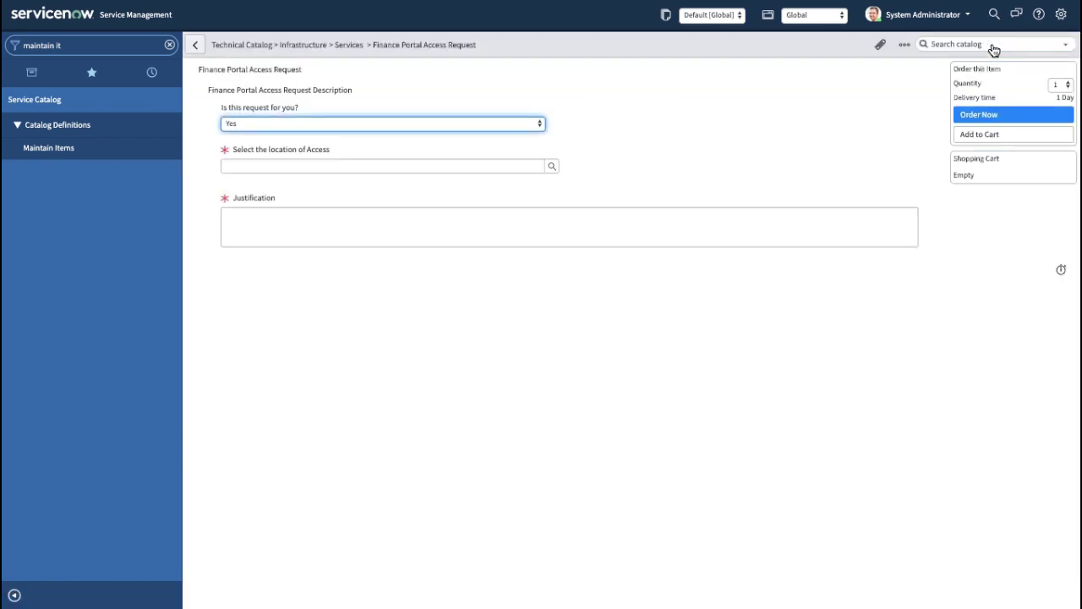
{"action": "left_click", "coordinate": [301, 125]}
{"action": "key", "text": "Escape"}
{"action": "key", "text": "Down"}
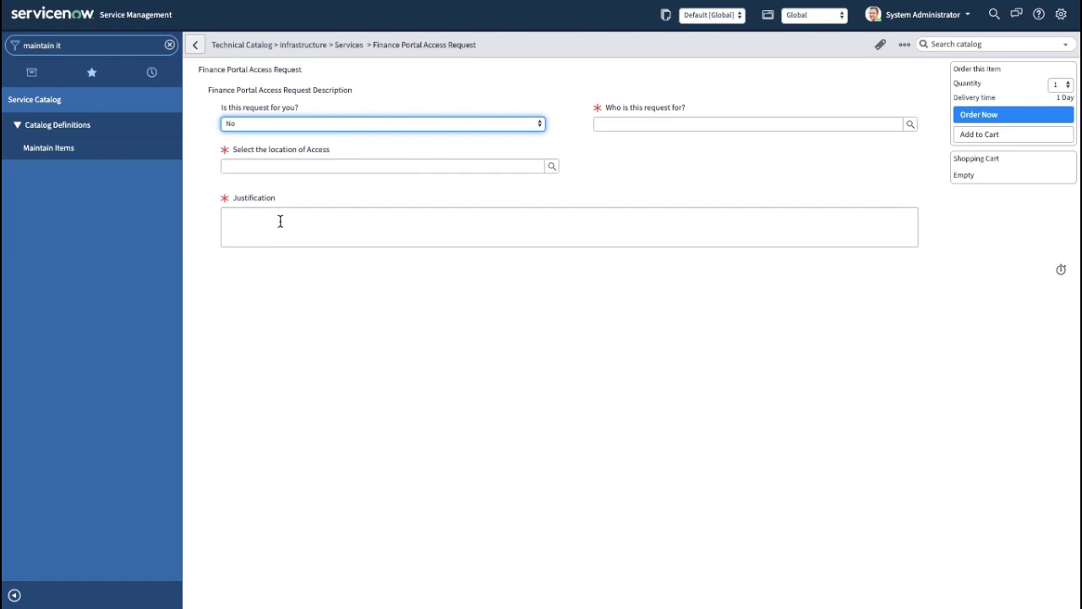
Filter the navigator for "finance" and open the Finance Approval Matrixes list, leaving the order form unsaved.
{"action": "left_click", "coordinate": [70, 44]}
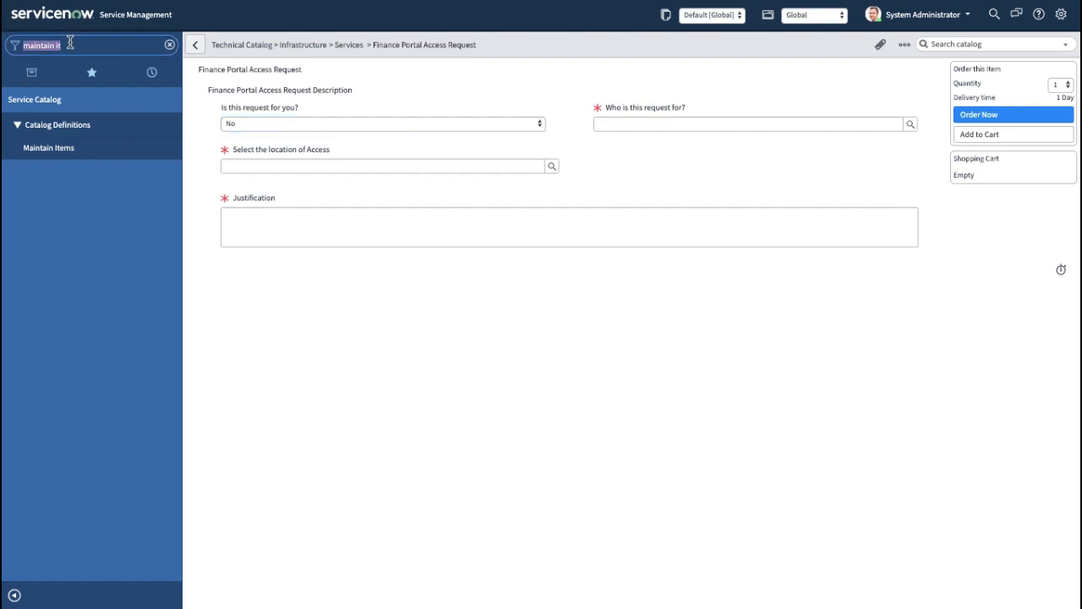
{"action": "type", "text": "finance"}
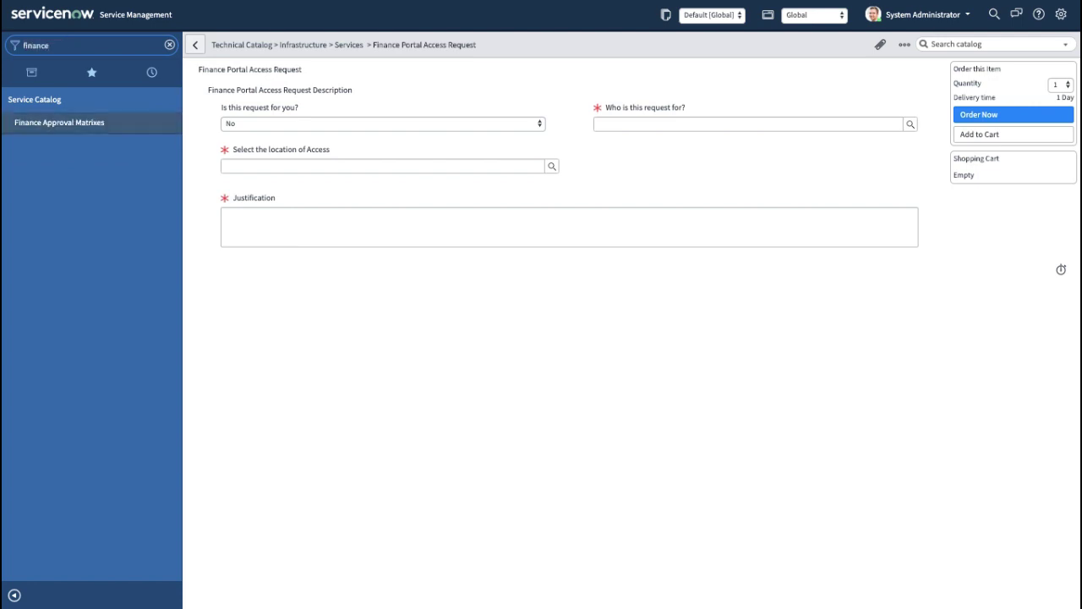
{"action": "left_click", "coordinate": [63, 125]}
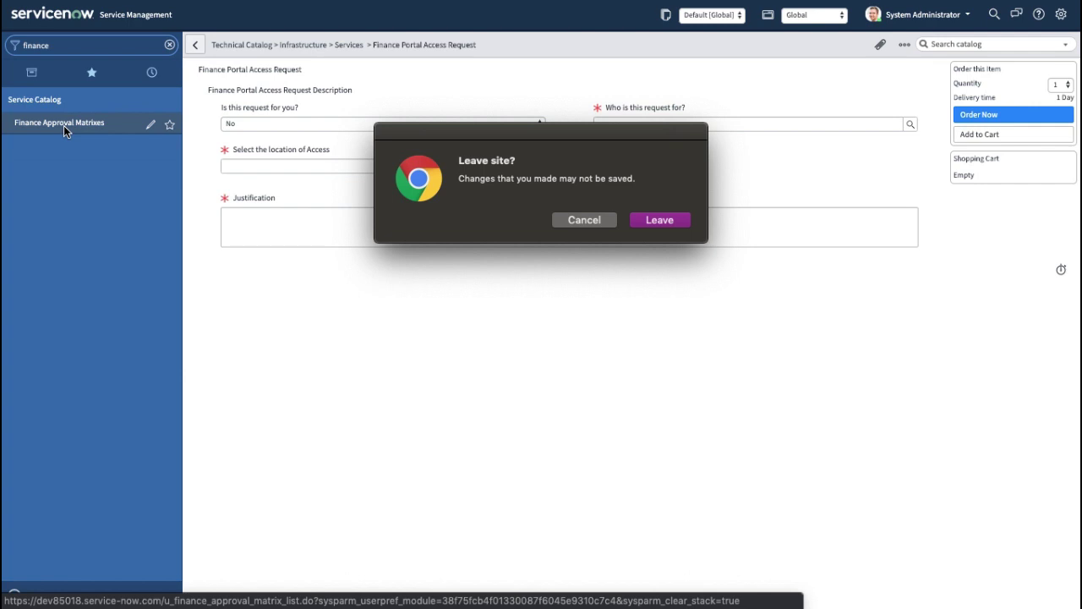
{"action": "left_click", "coordinate": [665, 219]}
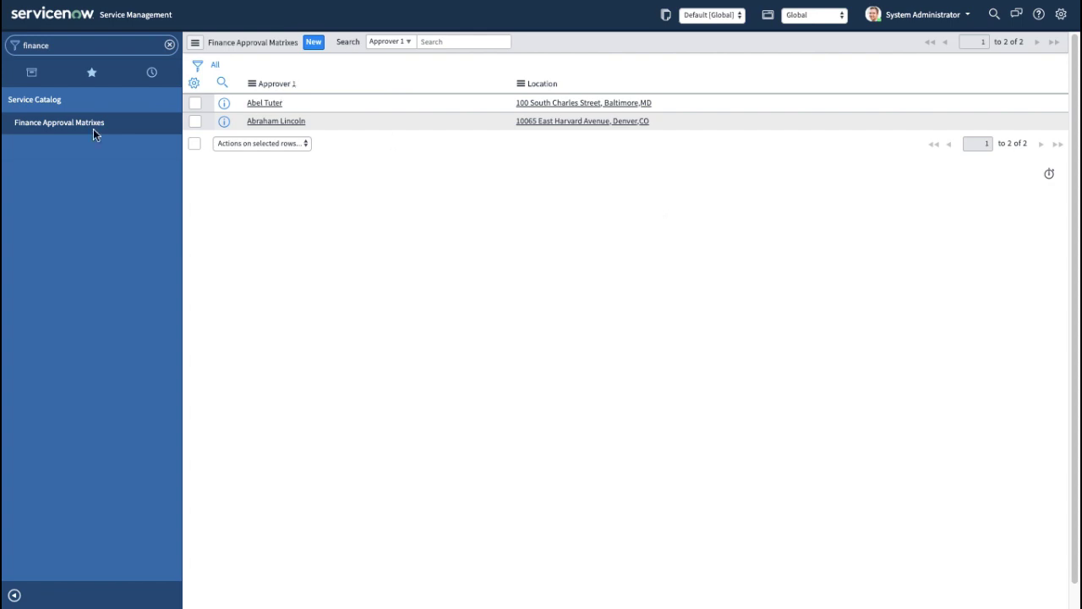
Clear the navigator filter and open the Flow Designer's Designer.
{"action": "left_click", "coordinate": [37, 75]}
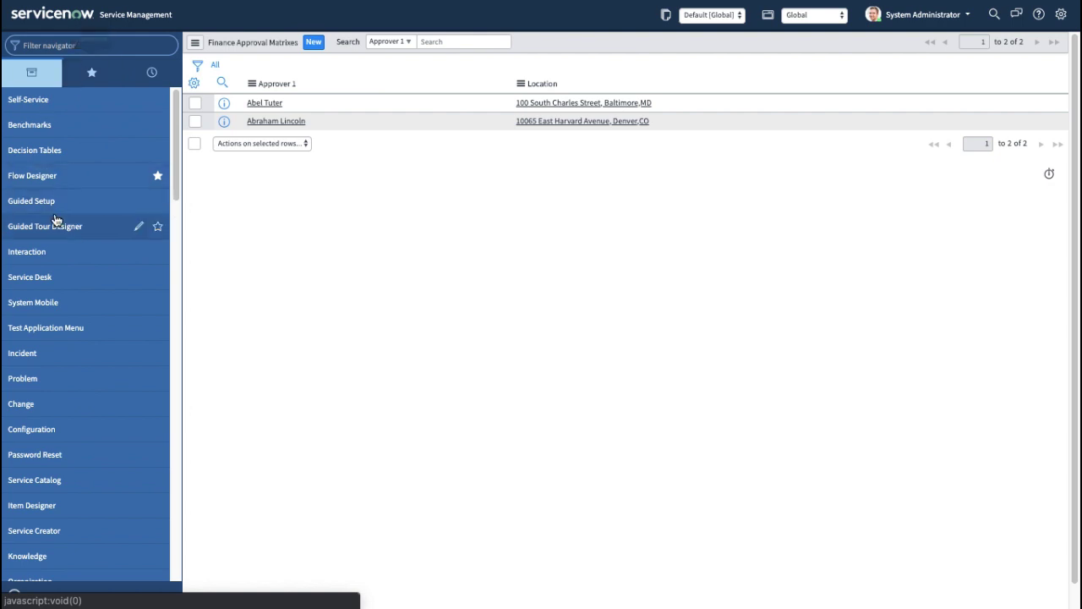
{"action": "left_click", "coordinate": [43, 175]}
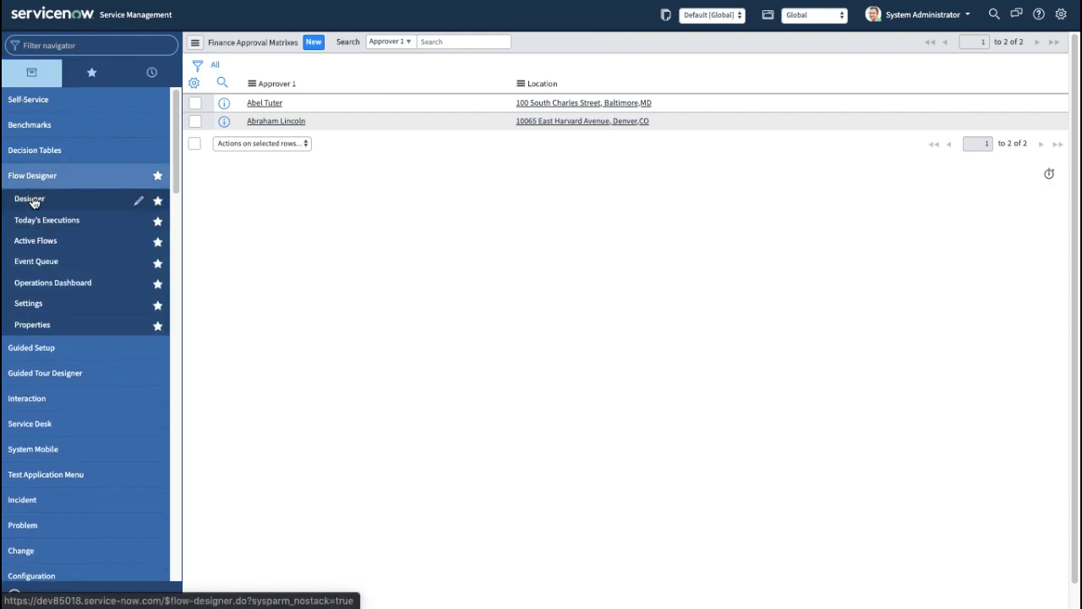
{"action": "left_click", "coordinate": [31, 203]}
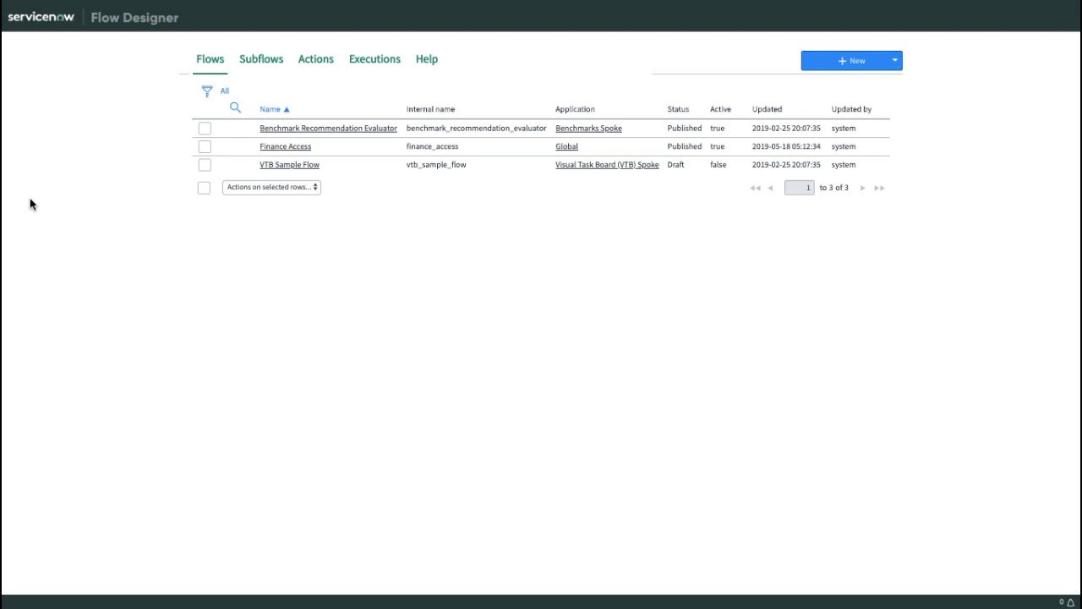
Create a new flow named "Finance Access Portal" with the default flow properties.
{"action": "left_click", "coordinate": [864, 64]}
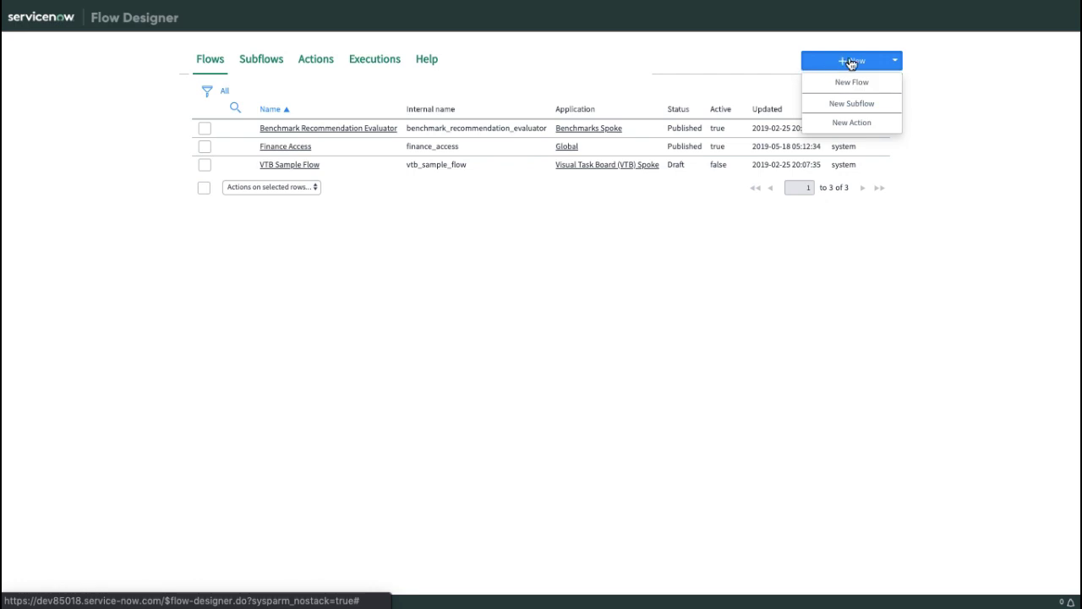
{"action": "left_click", "coordinate": [855, 84]}
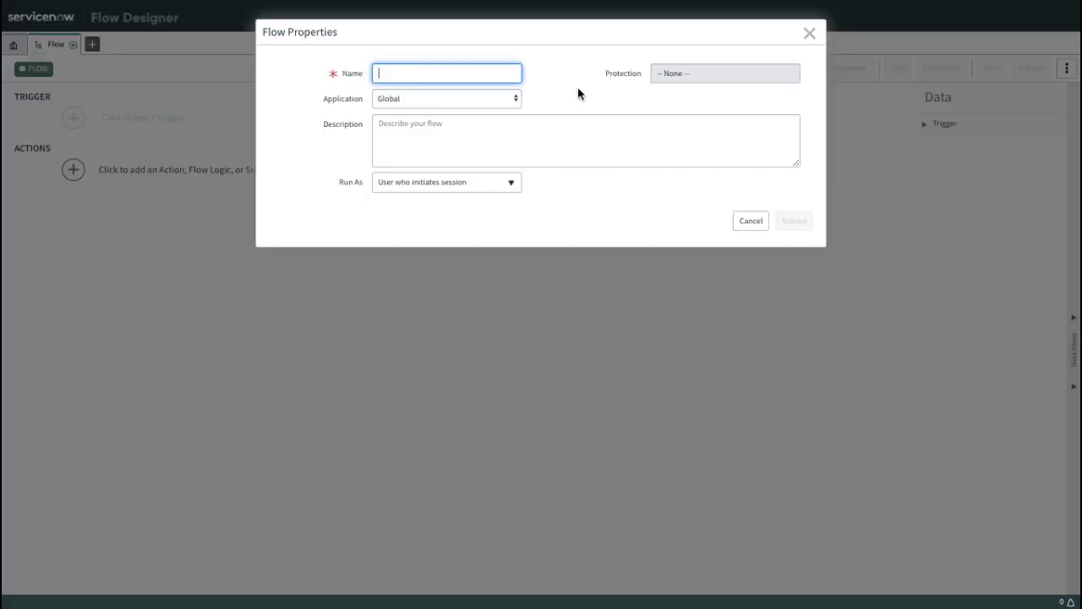
{"action": "left_click", "coordinate": [475, 74]}
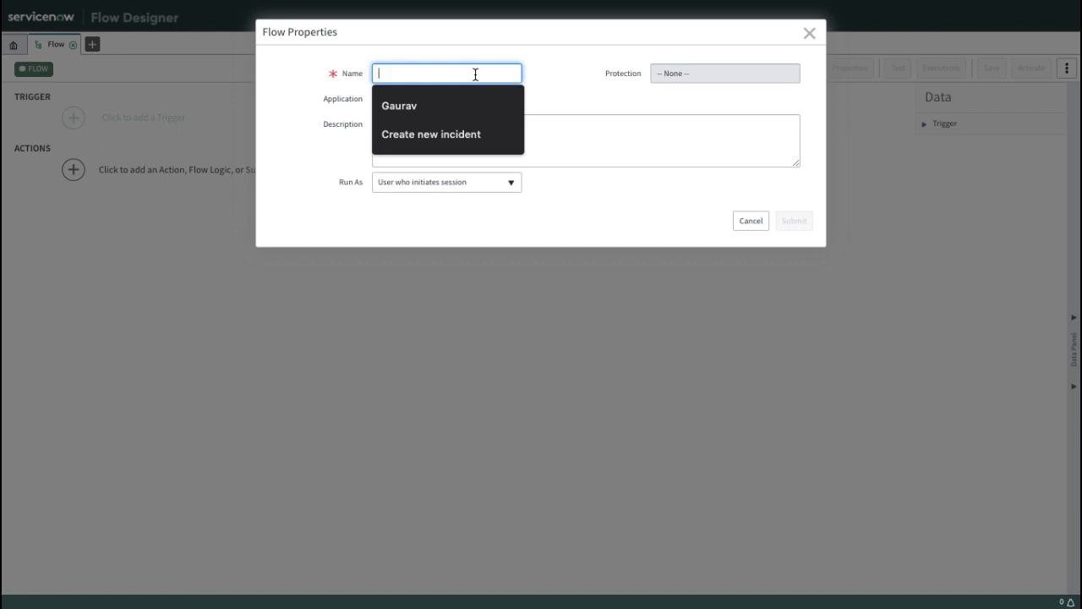
{"action": "type", "text": "Finance A"}
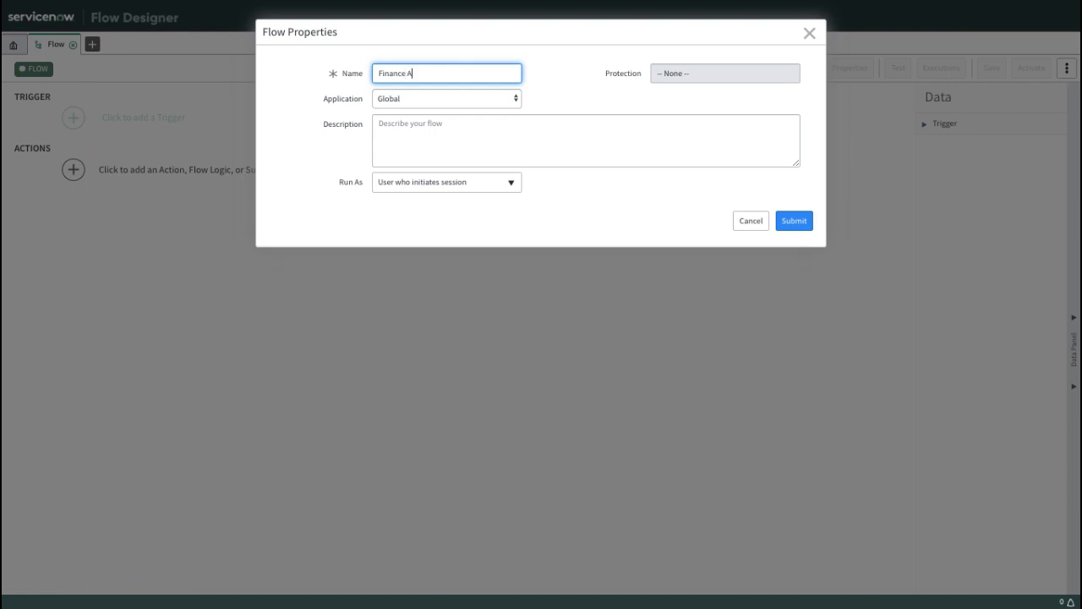
{"action": "type", "text": "ccess Portal"}
{"action": "left_click", "coordinate": [575, 106]}
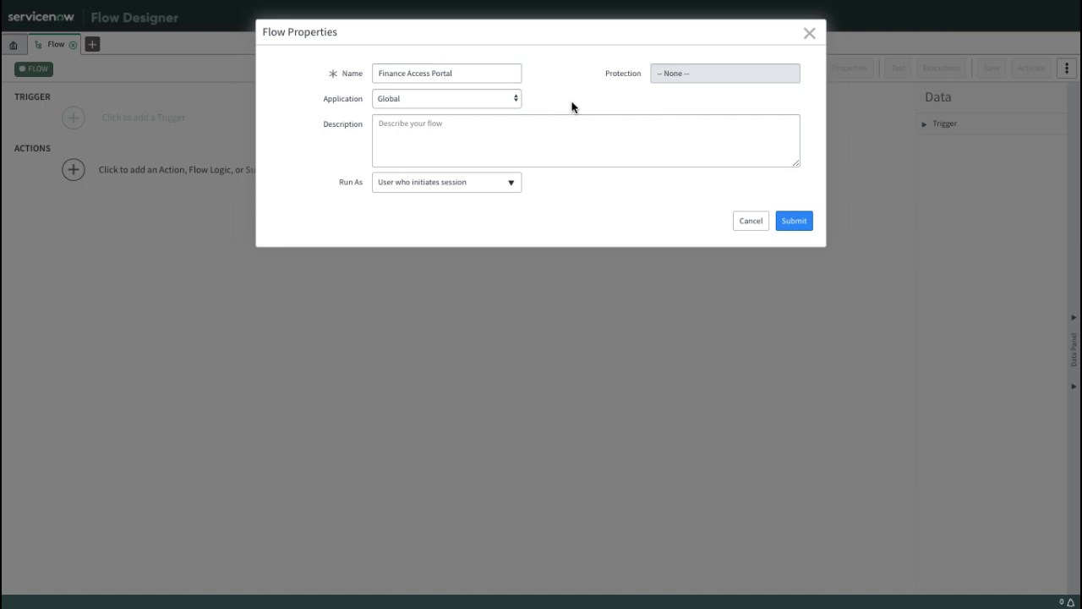
{"action": "left_click", "coordinate": [417, 135]}
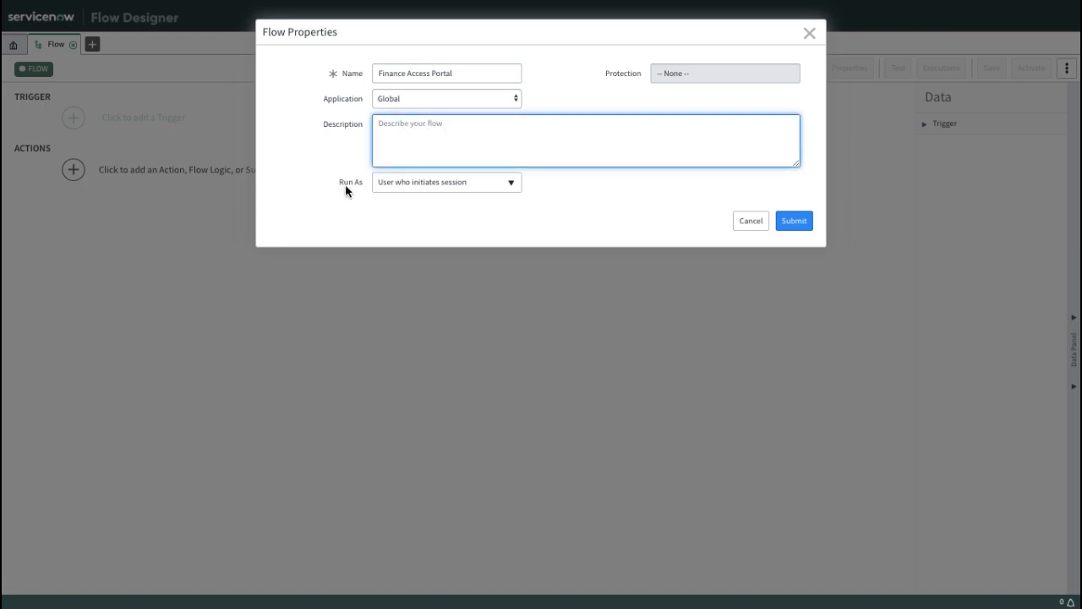
{"action": "left_click", "coordinate": [404, 186]}
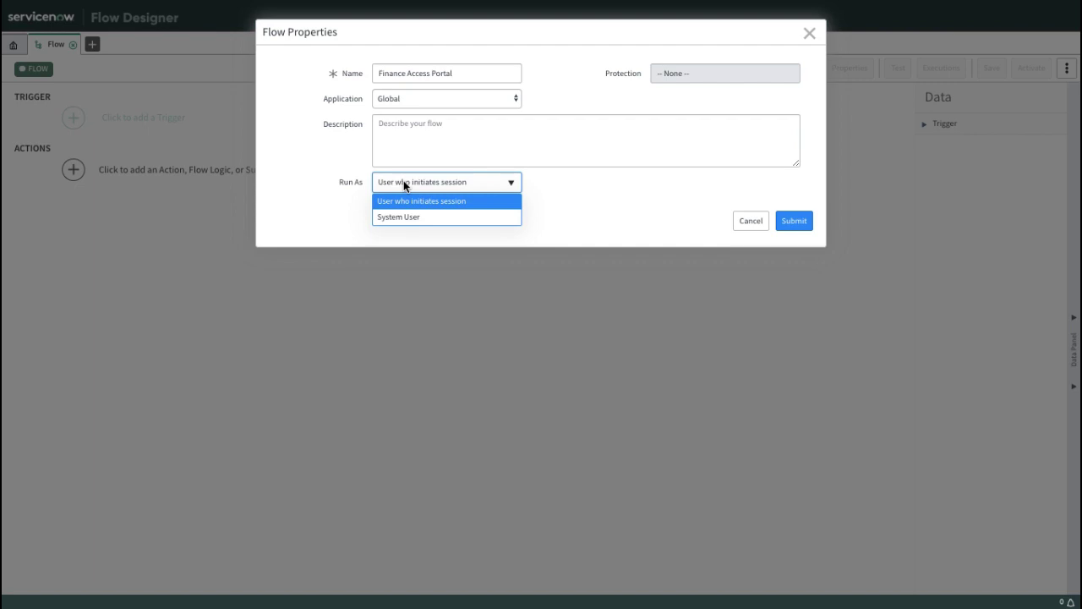
{"action": "left_click", "coordinate": [612, 160]}
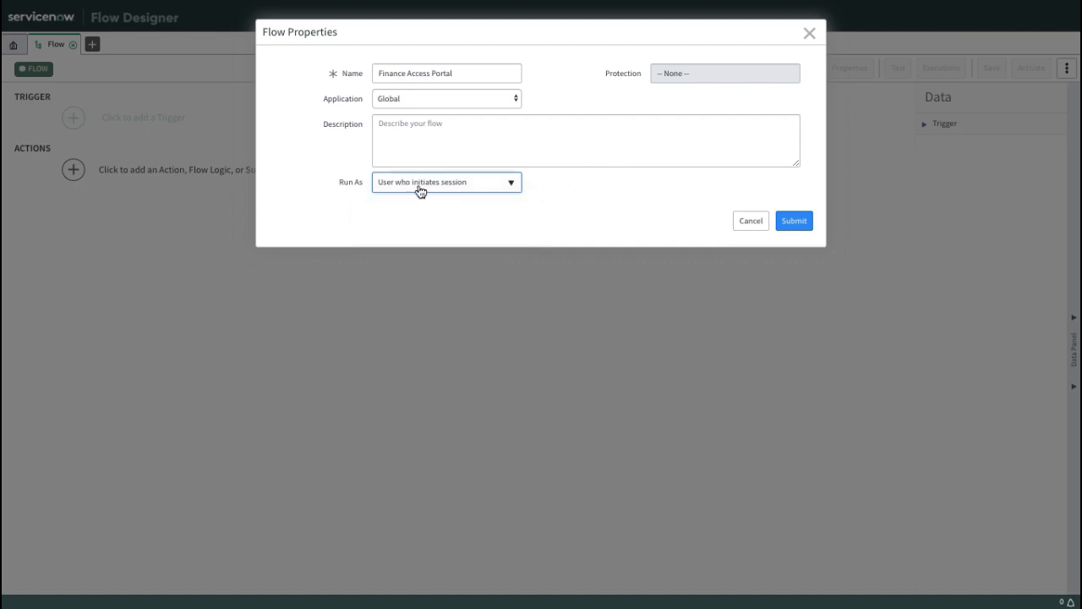
{"action": "left_click", "coordinate": [794, 221]}
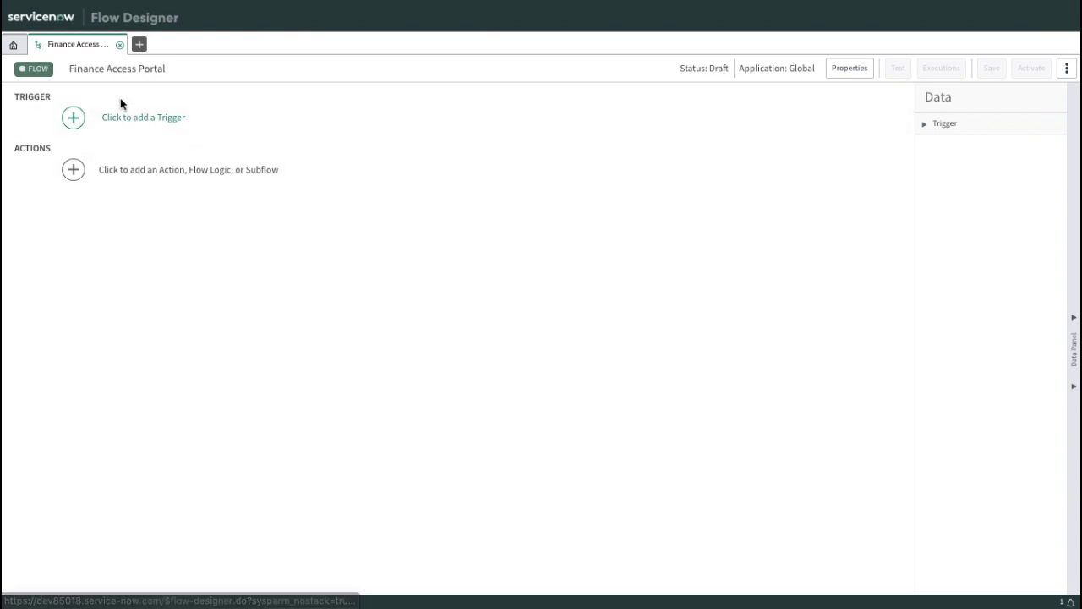
Add a Service Catalog trigger to the flow.
{"action": "left_click", "coordinate": [146, 122]}
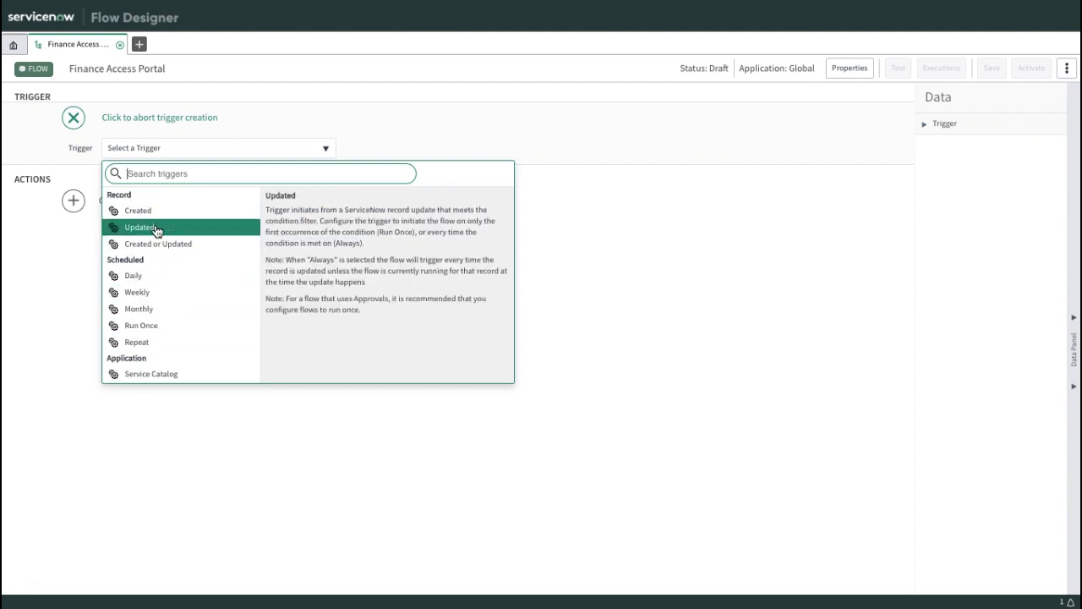
{"action": "left_click", "coordinate": [146, 376]}
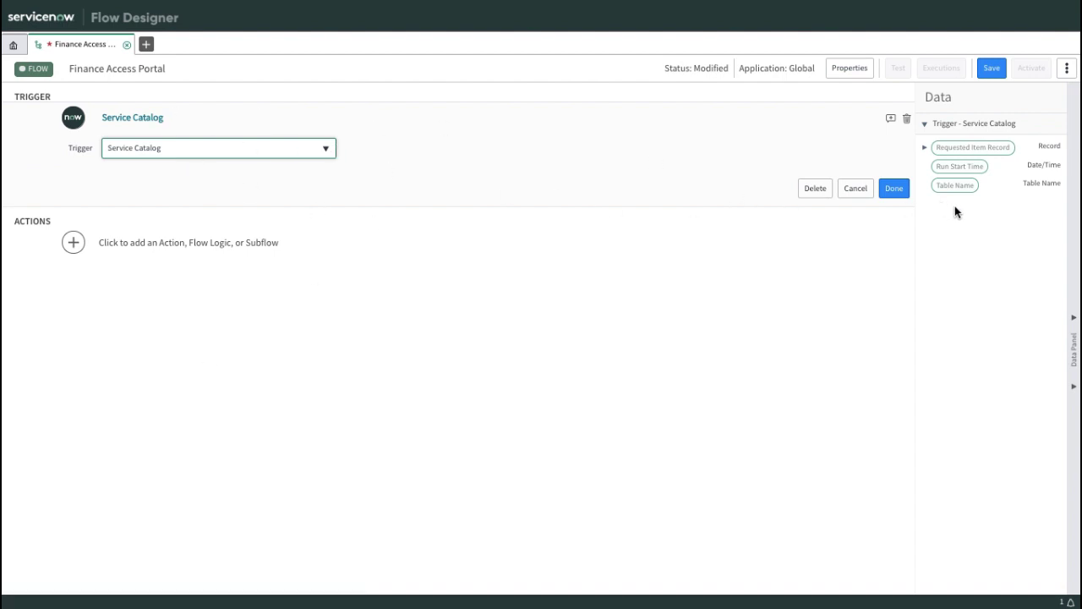
{"action": "left_click", "coordinate": [894, 188]}
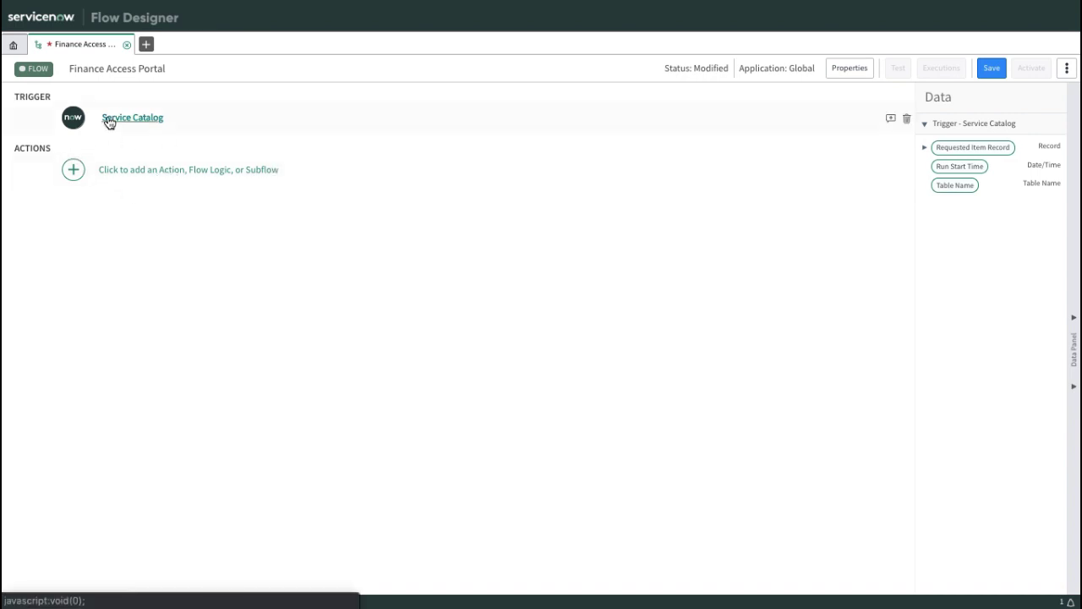
Add the ServiceNow Core action Get Catalog Variables as the flow's first action.
{"action": "left_click", "coordinate": [162, 171]}
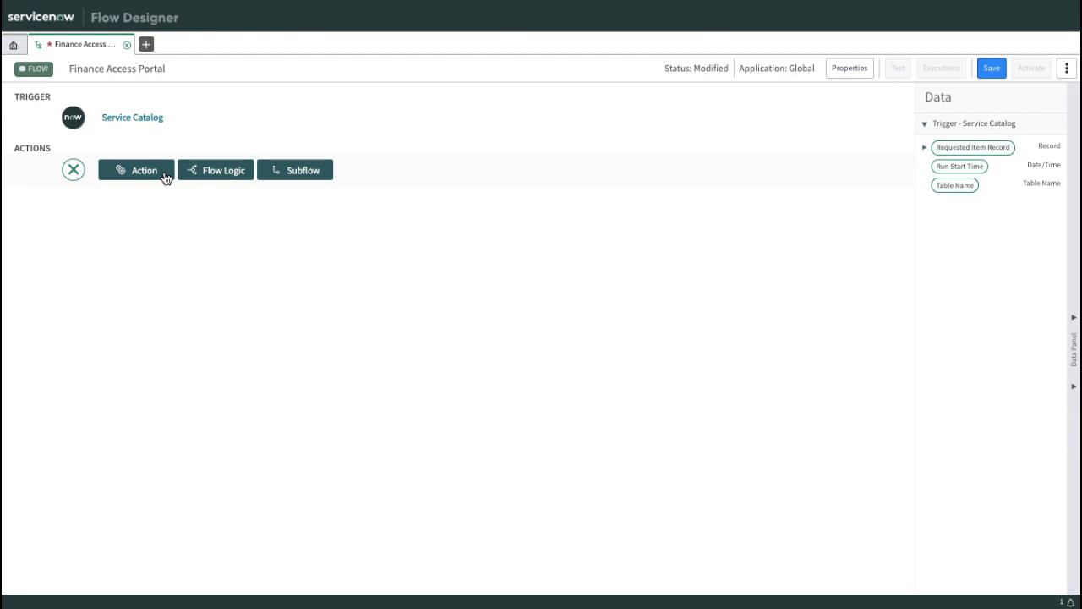
{"action": "left_click", "coordinate": [139, 172]}
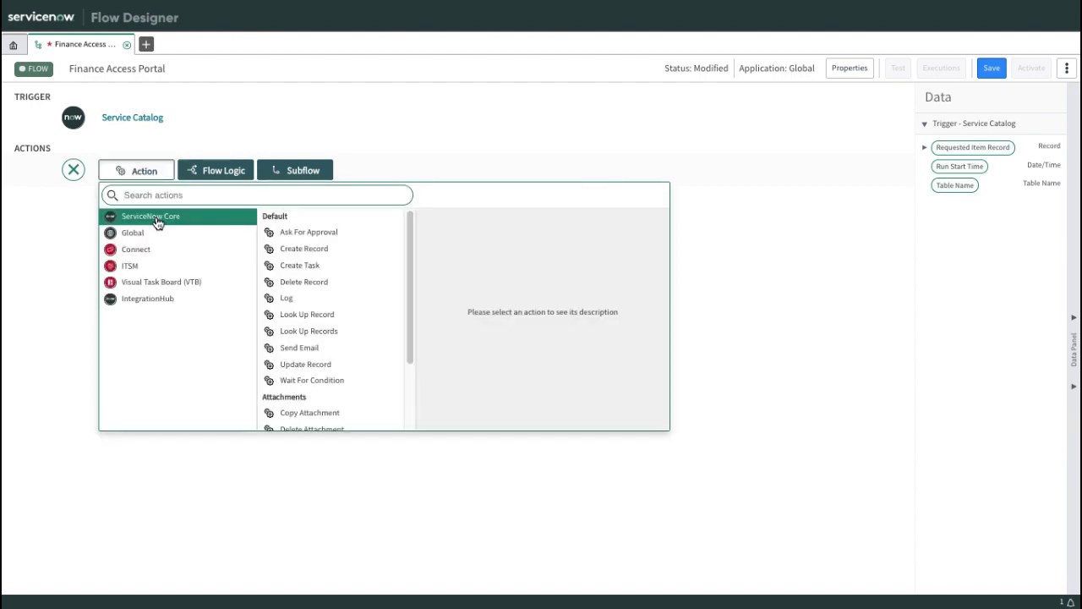
{"action": "left_click_drag", "start_coordinate": [412, 255], "coordinate": [411, 346]}
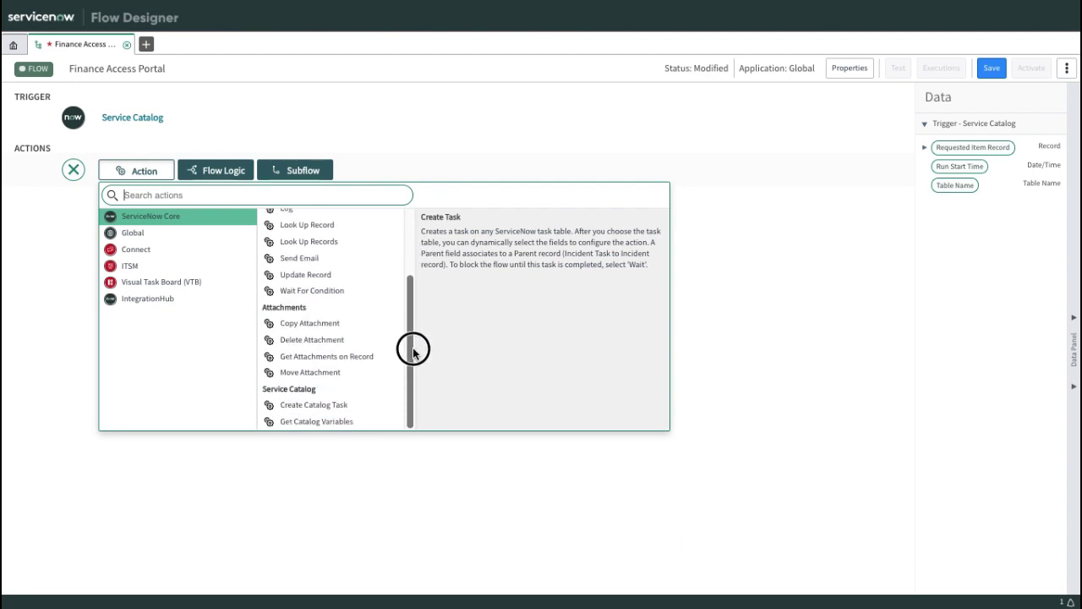
{"action": "left_click", "coordinate": [344, 422]}
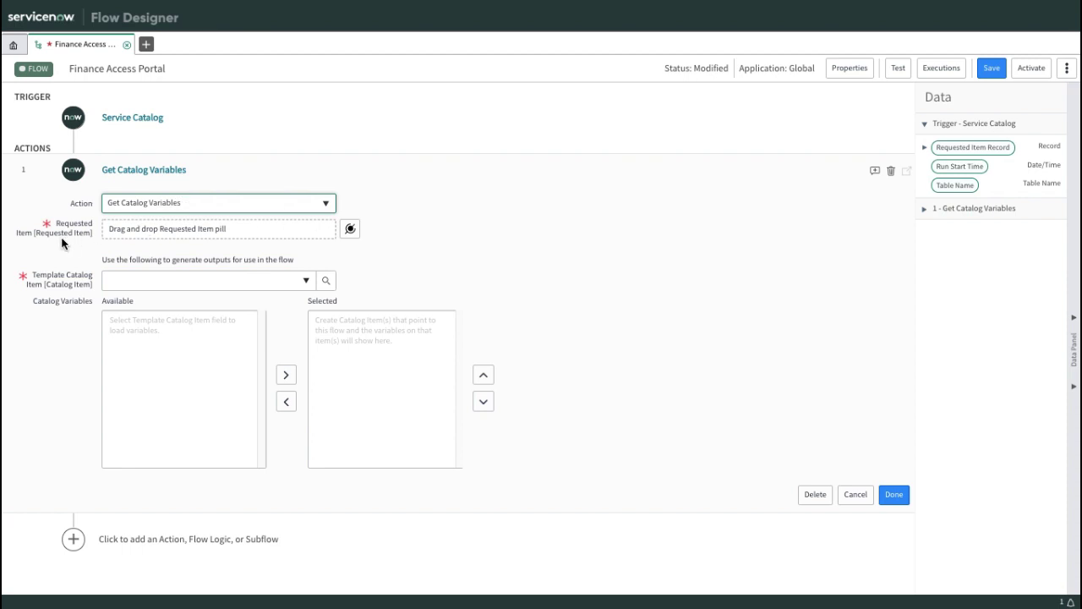
Set the action's Requested Item to the trigger's Requested Item Record and its Template Catalog Item to Finance Portal Access Request.
{"action": "left_click", "coordinate": [350, 230]}
{"action": "left_click", "coordinate": [407, 288]}
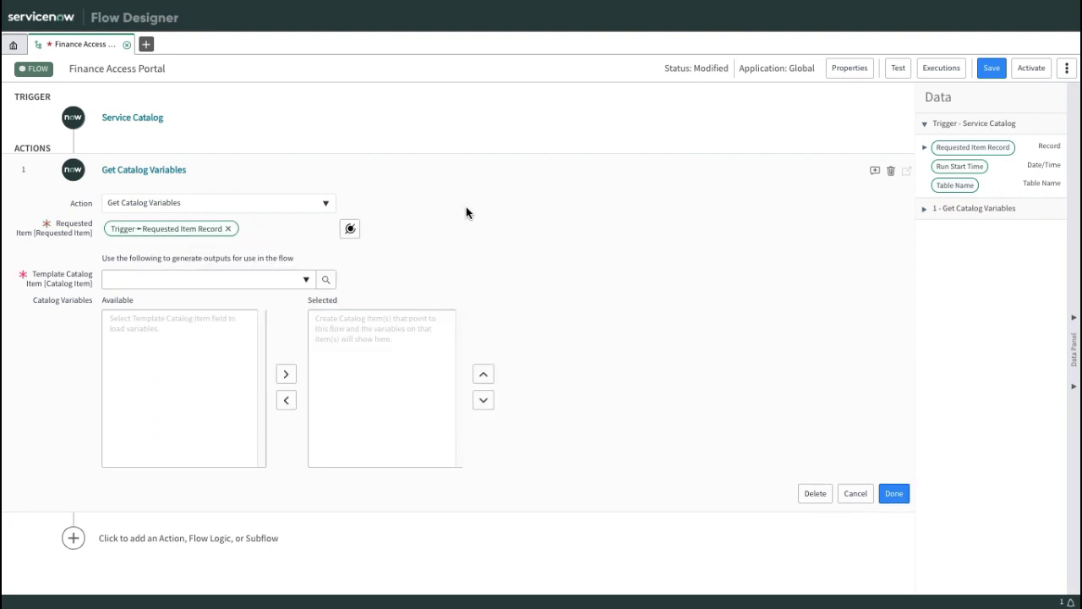
{"action": "left_click", "coordinate": [327, 281]}
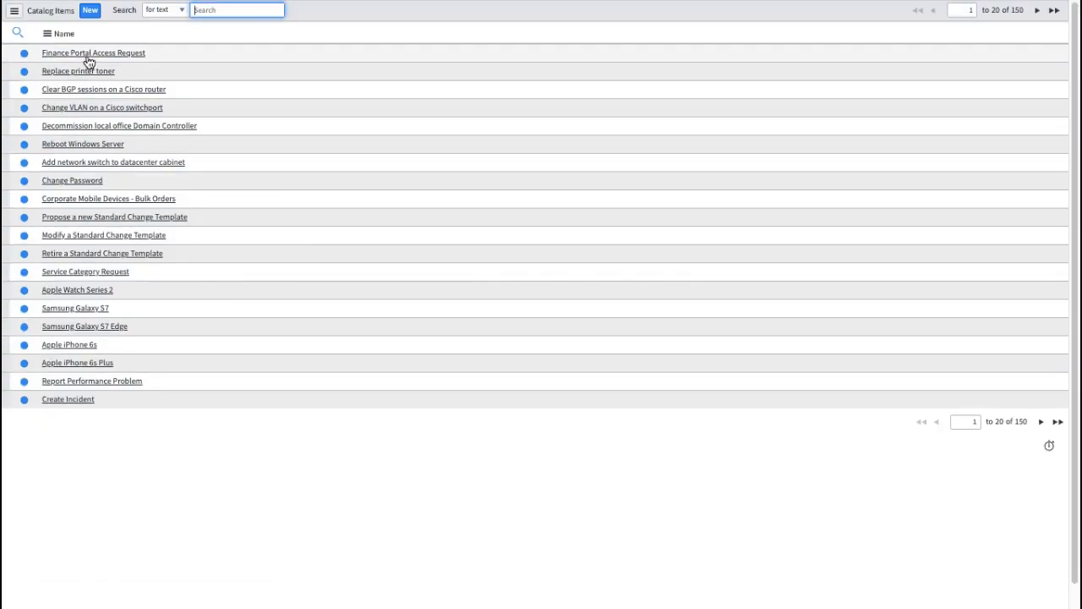
{"action": "left_click", "coordinate": [87, 53]}
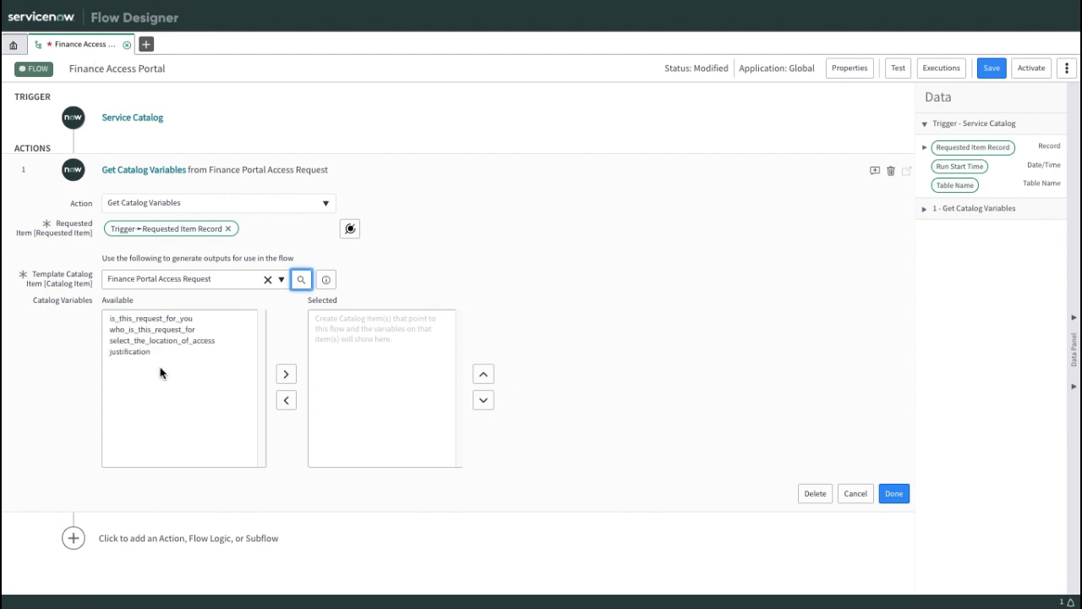
Select the catalog variables is_this_request_for_you, who_is_this_request_for, select_the_location_of_access and justification, and finish the action.
{"action": "double_click", "coordinate": [172, 320]}
{"action": "double_click", "coordinate": [171, 320]}
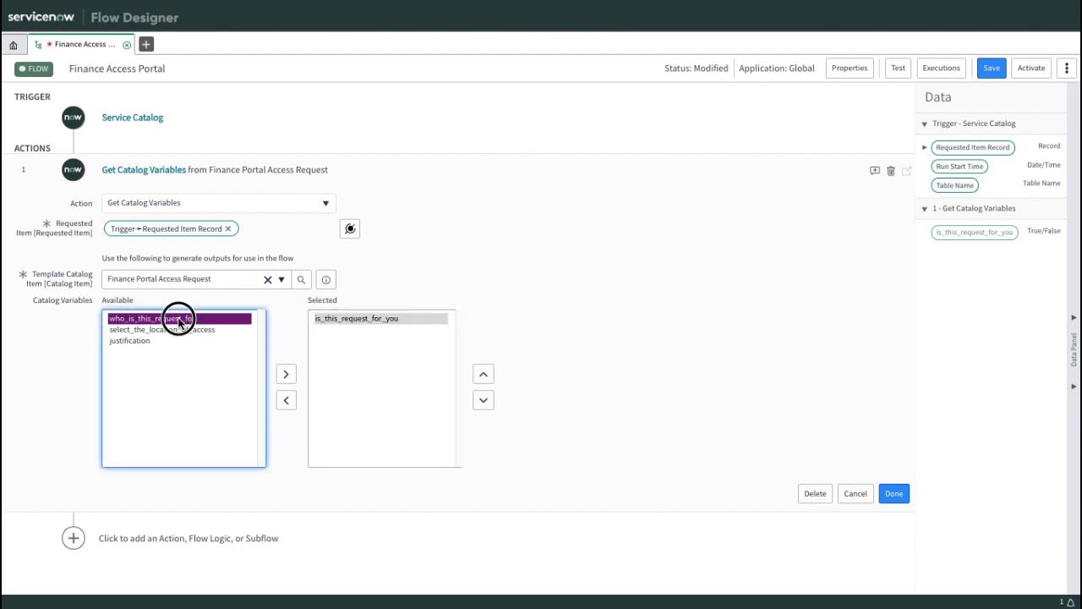
{"action": "double_click", "coordinate": [167, 319]}
{"action": "double_click", "coordinate": [152, 319]}
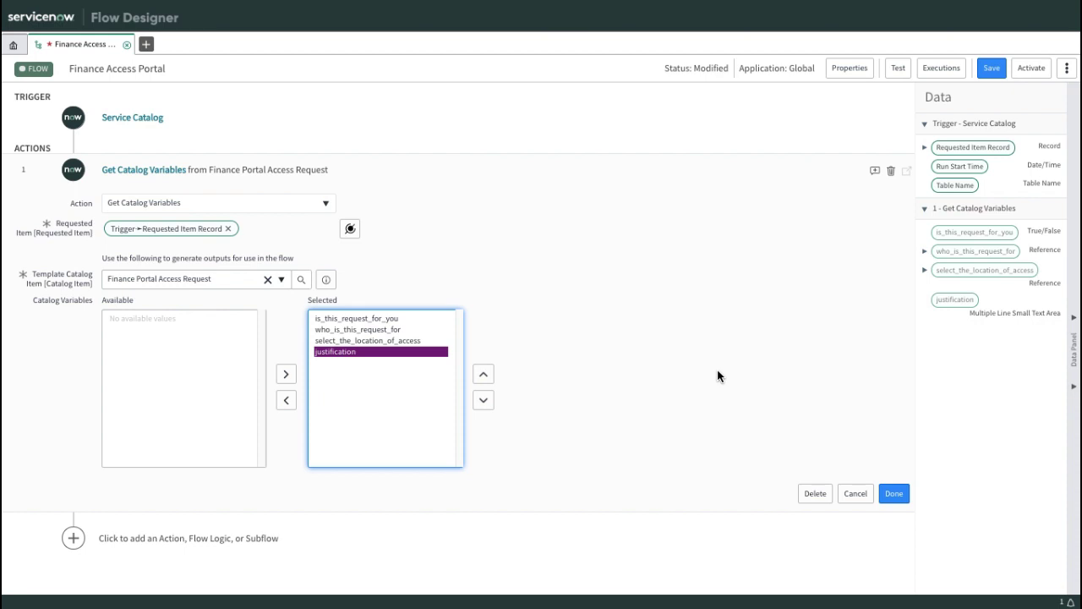
{"action": "left_click", "coordinate": [894, 499]}
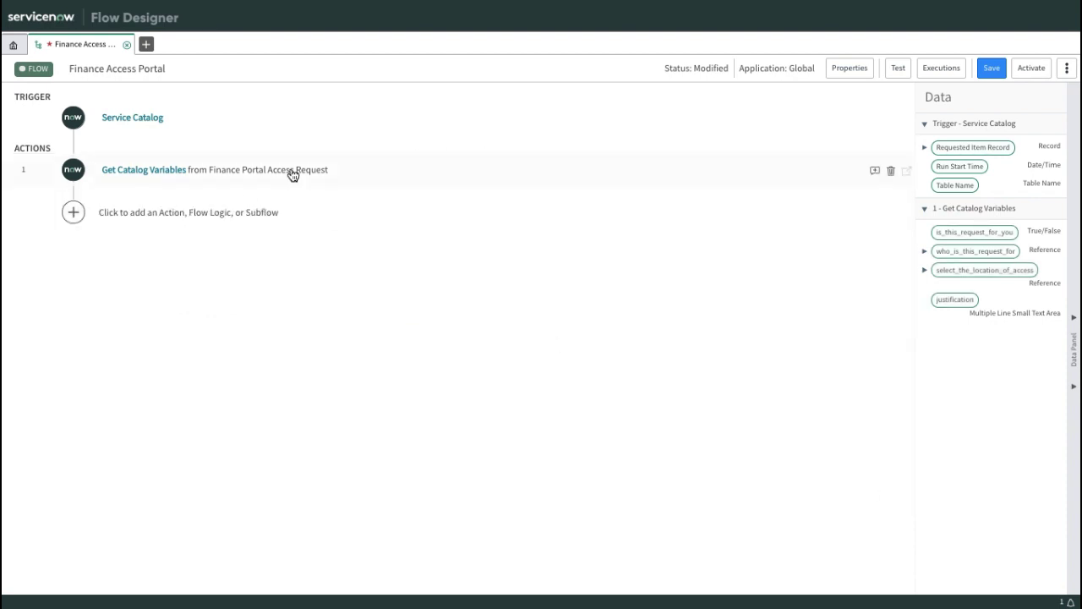
Add a Look Up Record action as the flow's second action, using the Finance Approval Matrix [u_finance_approval_matrix] table.
{"action": "left_click", "coordinate": [186, 215]}
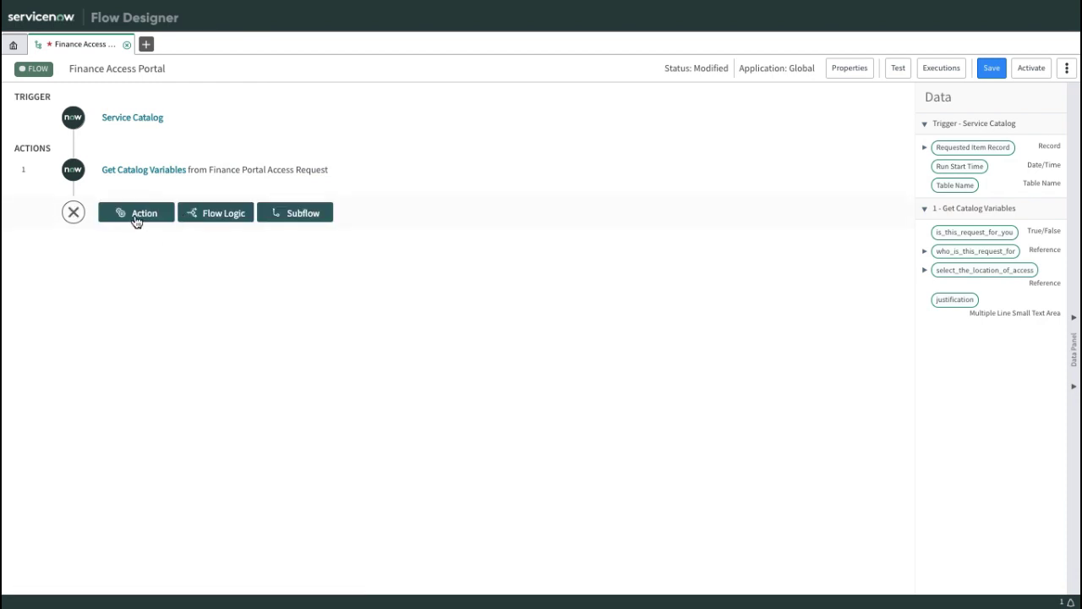
{"action": "left_click", "coordinate": [135, 218]}
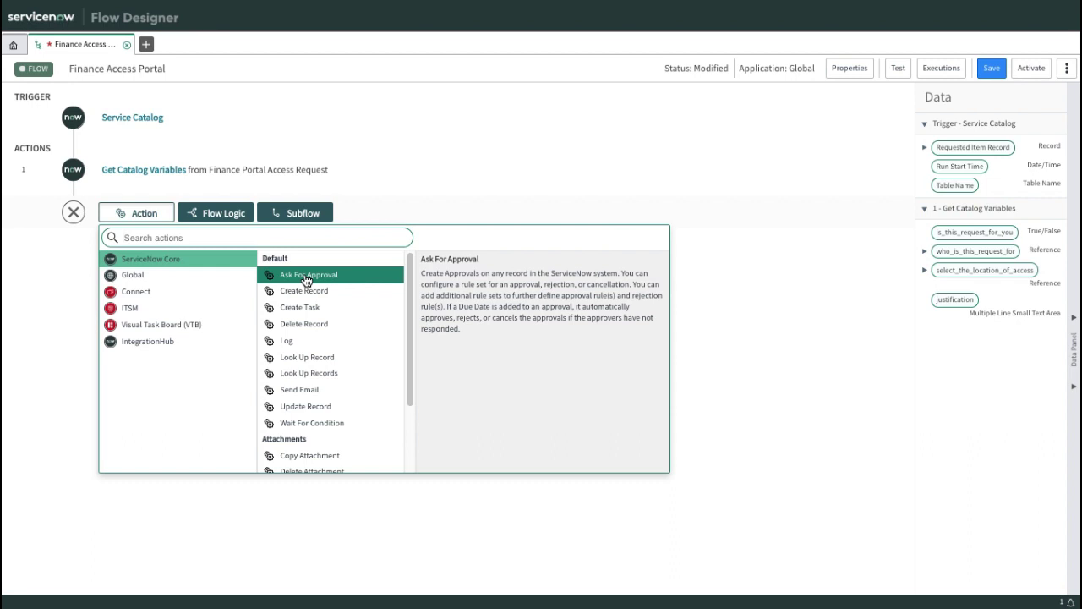
{"action": "left_click", "coordinate": [333, 363]}
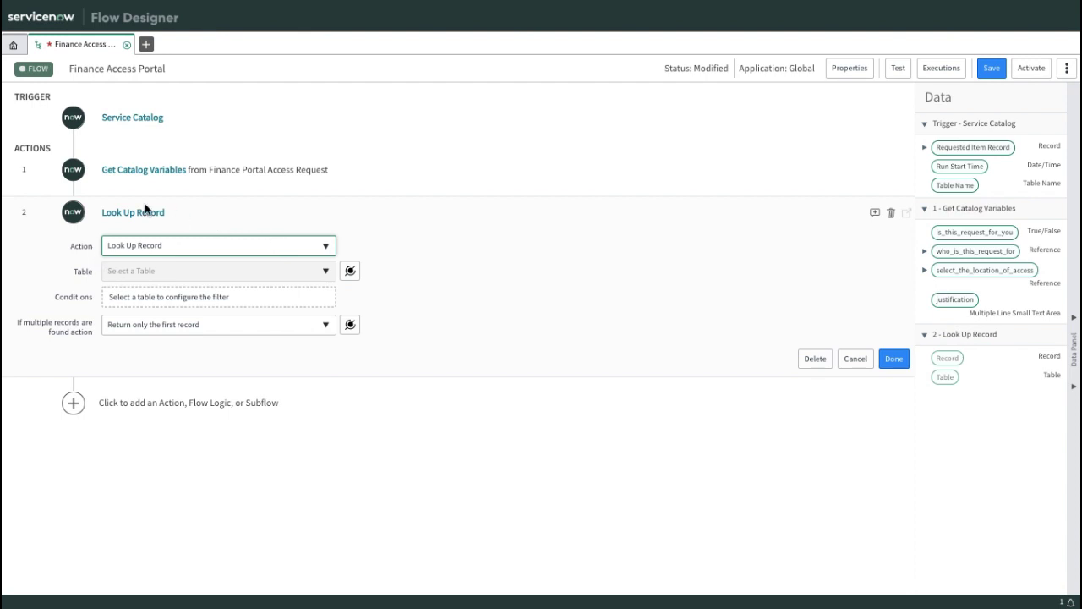
{"action": "left_click", "coordinate": [278, 271]}
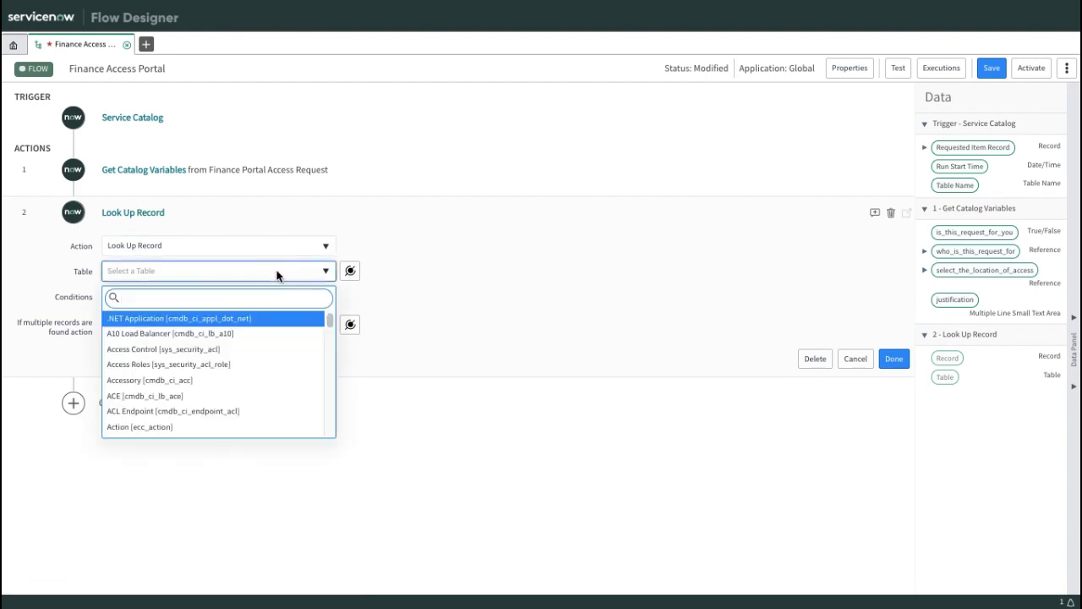
{"action": "type", "text": "fina"}
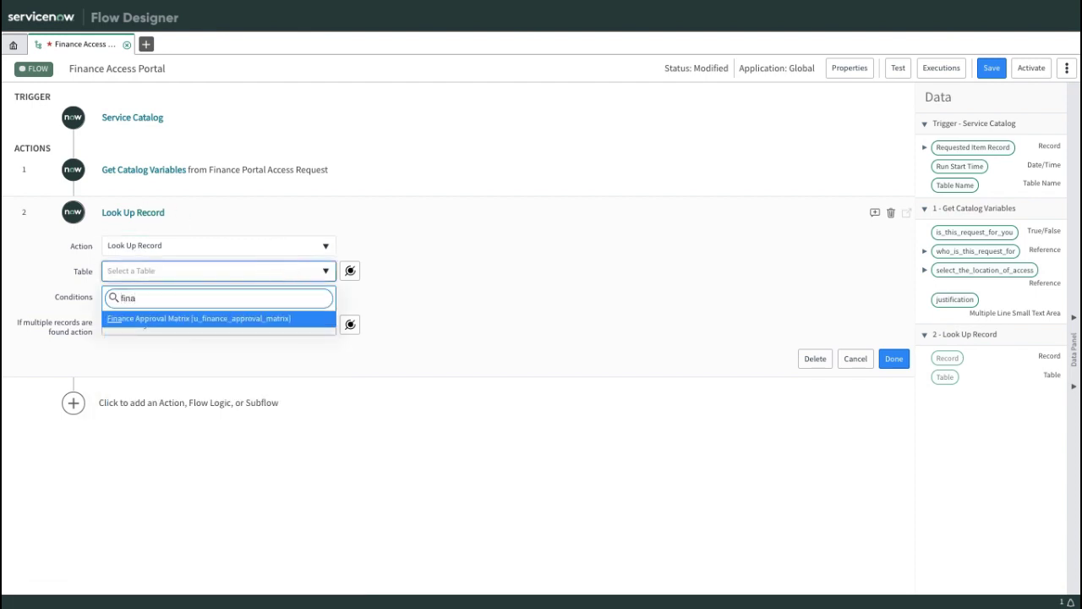
{"action": "left_click", "coordinate": [143, 319]}
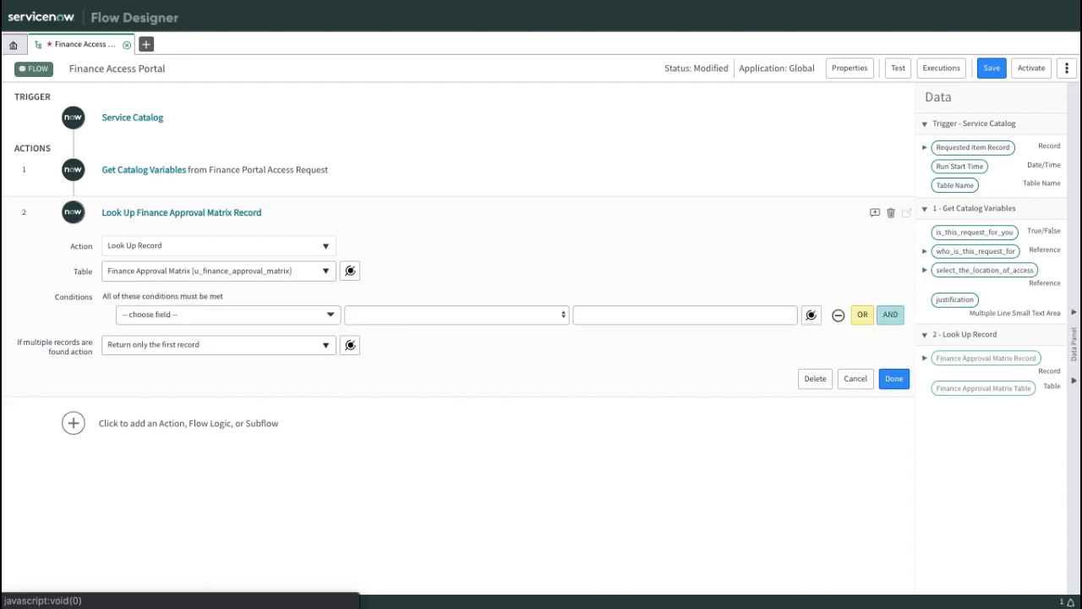
Set the lookup condition to Location is the select_the_location_of_access catalog variable, and finish the action.
{"action": "left_click", "coordinate": [230, 321]}
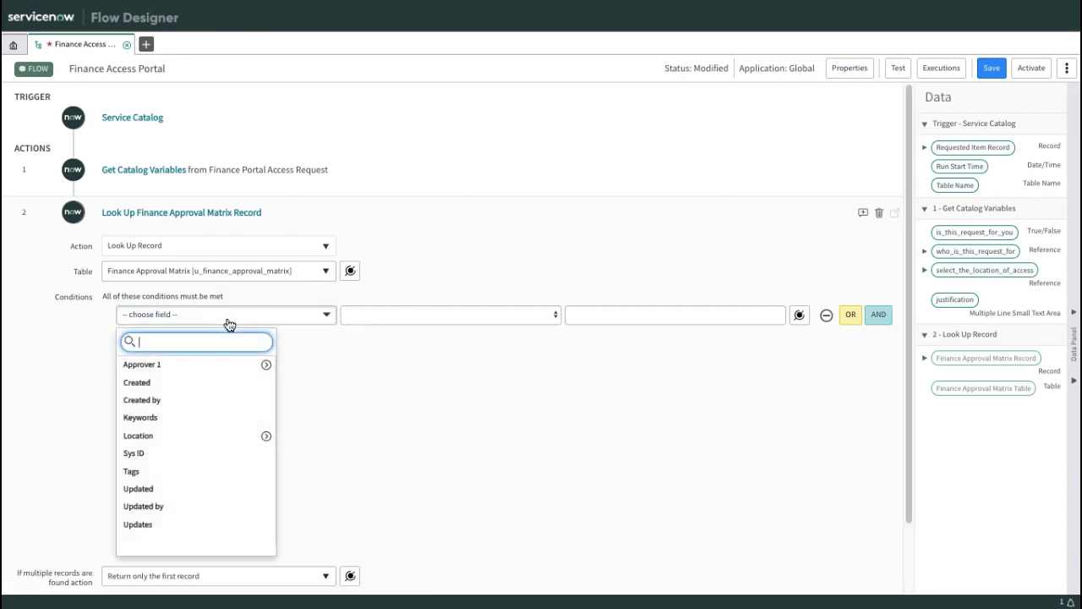
{"action": "left_click", "coordinate": [141, 364]}
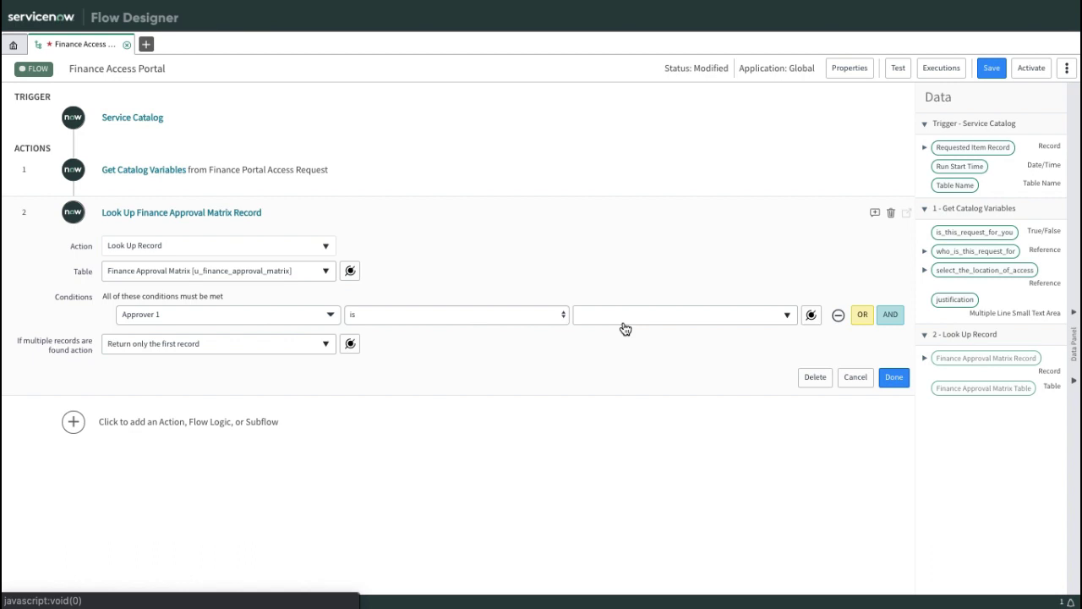
{"action": "left_click", "coordinate": [183, 318]}
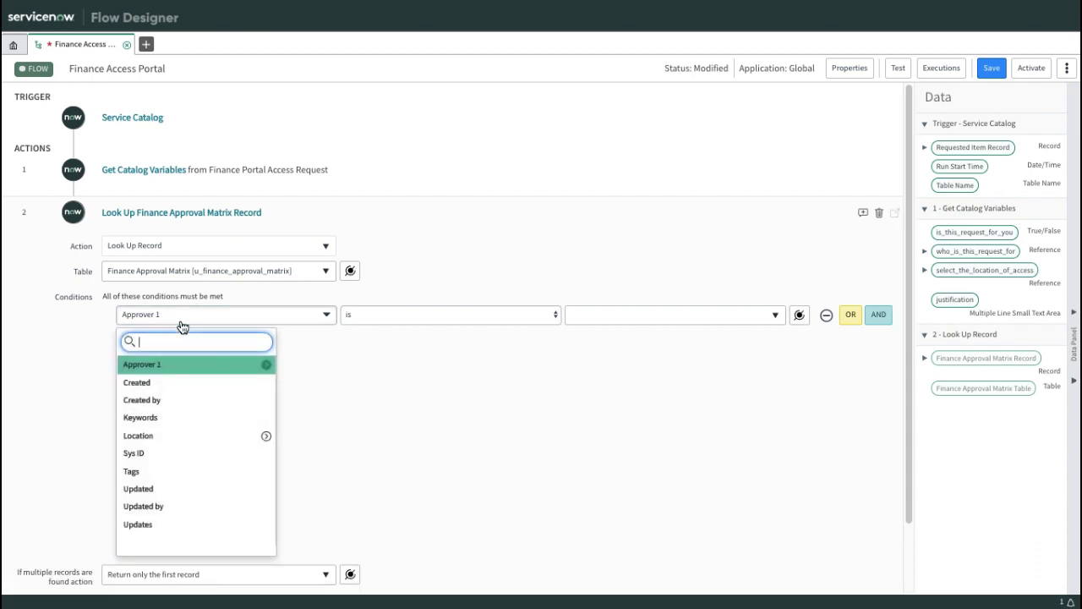
{"action": "key", "text": "Down"}
{"action": "key", "text": "Down"}
{"action": "key", "text": "Down"}
{"action": "key", "text": "Down"}
{"action": "key", "text": "Return"}
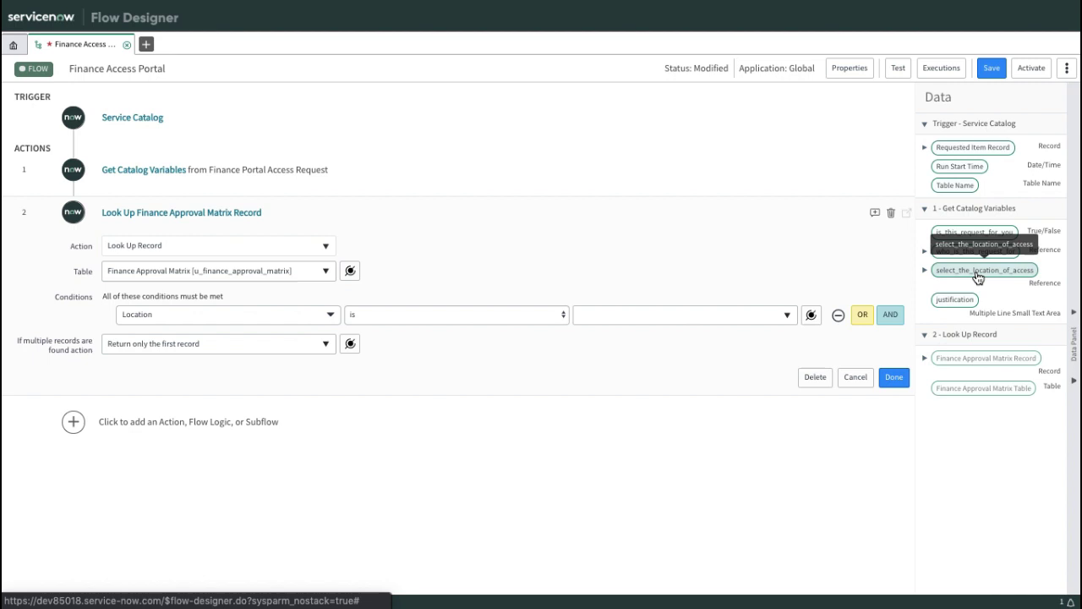
{"action": "left_click_drag", "start_coordinate": [983, 274], "coordinate": [694, 310]}
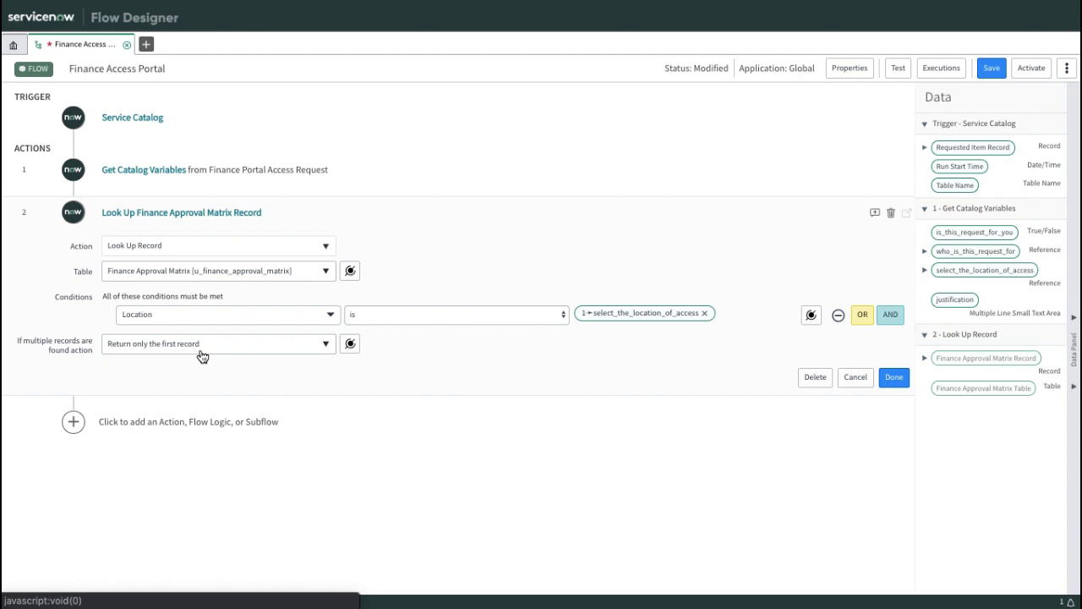
{"action": "left_click", "coordinate": [895, 379]}
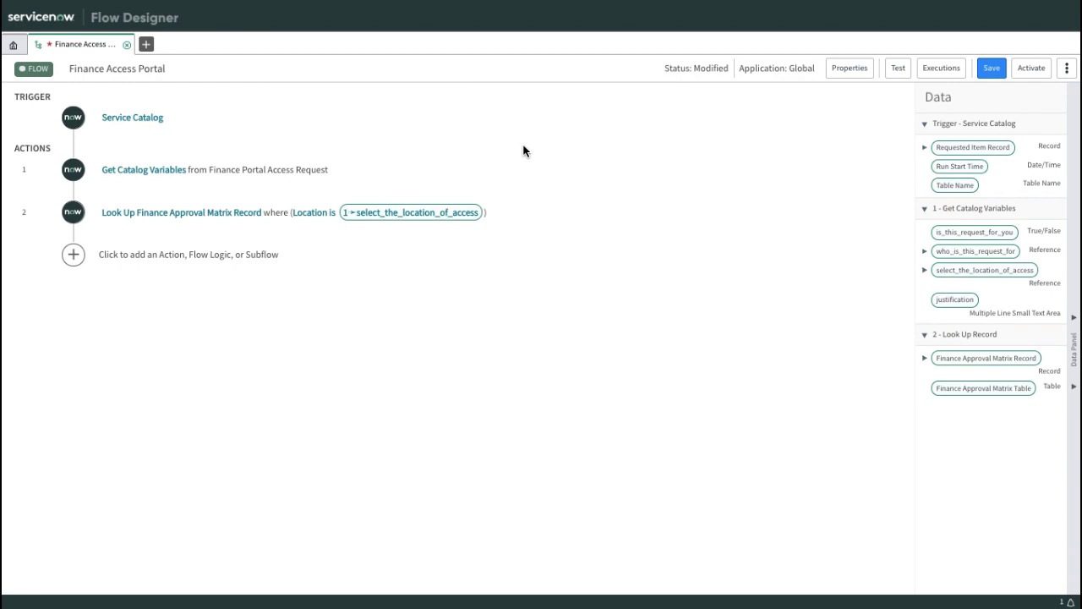
Add an Ask For Approval action as the third action, with the trigger's Requested Item Record as its record.
{"action": "left_click", "coordinate": [168, 257]}
{"action": "left_click", "coordinate": [129, 255]}
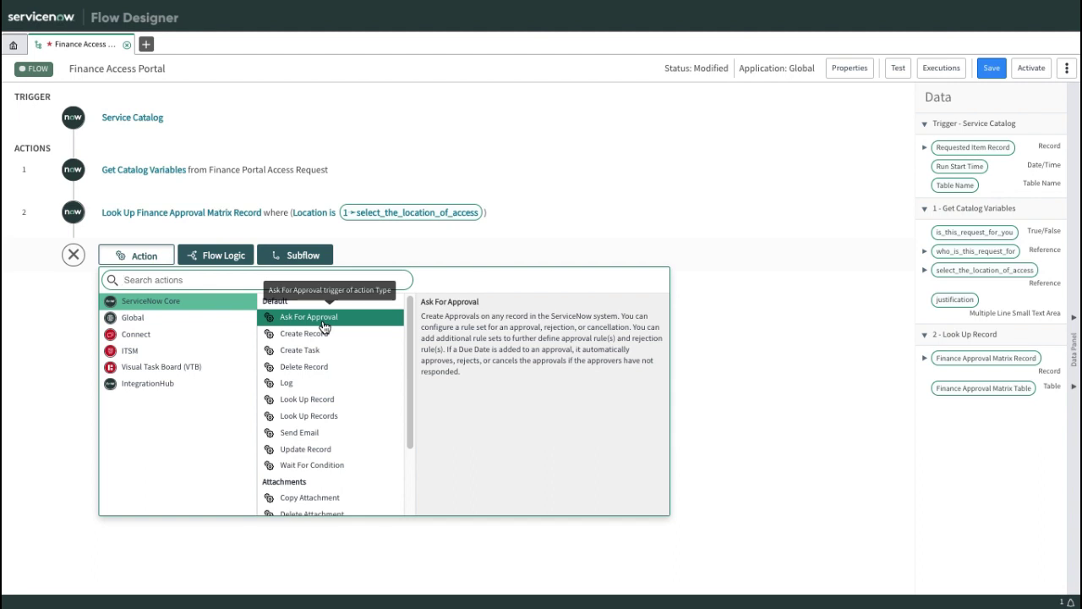
{"action": "left_click", "coordinate": [314, 320]}
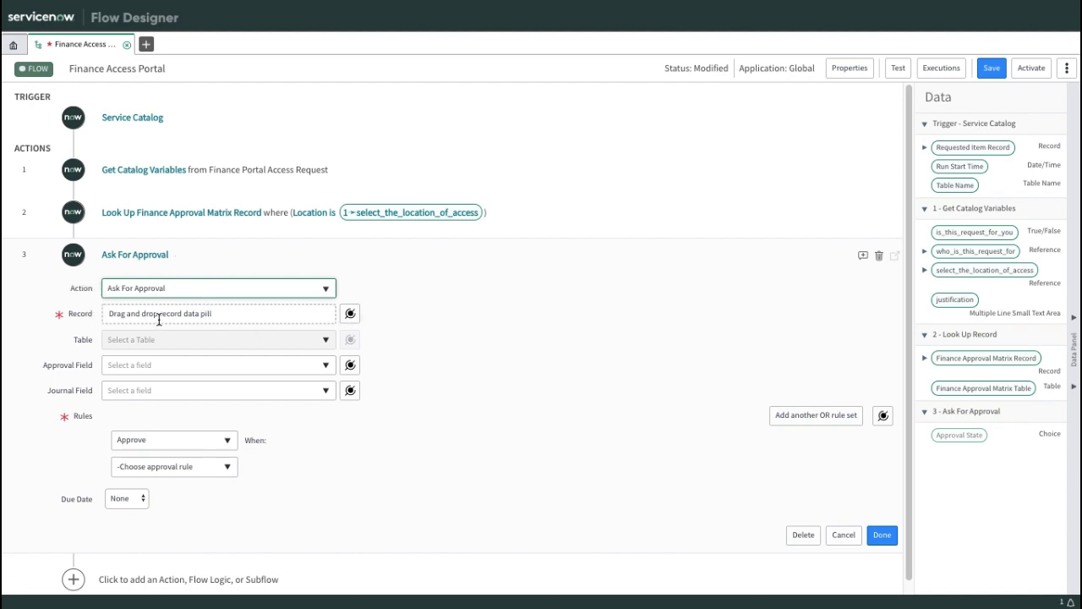
{"action": "left_click_drag", "start_coordinate": [973, 147], "coordinate": [291, 323]}
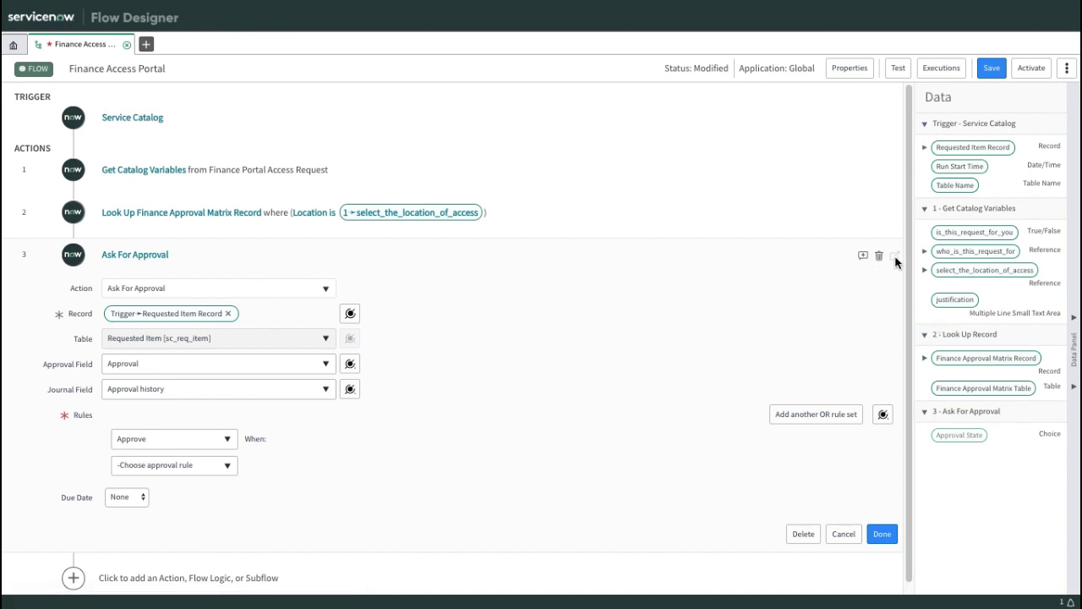
Set the approve rule to Anyone approves with Approver 1 from the looked-up Finance Approval Matrix Record, and finish the action.
{"action": "scroll", "coordinate": [782, 316], "scroll_direction": "down", "scroll_amount": 1}
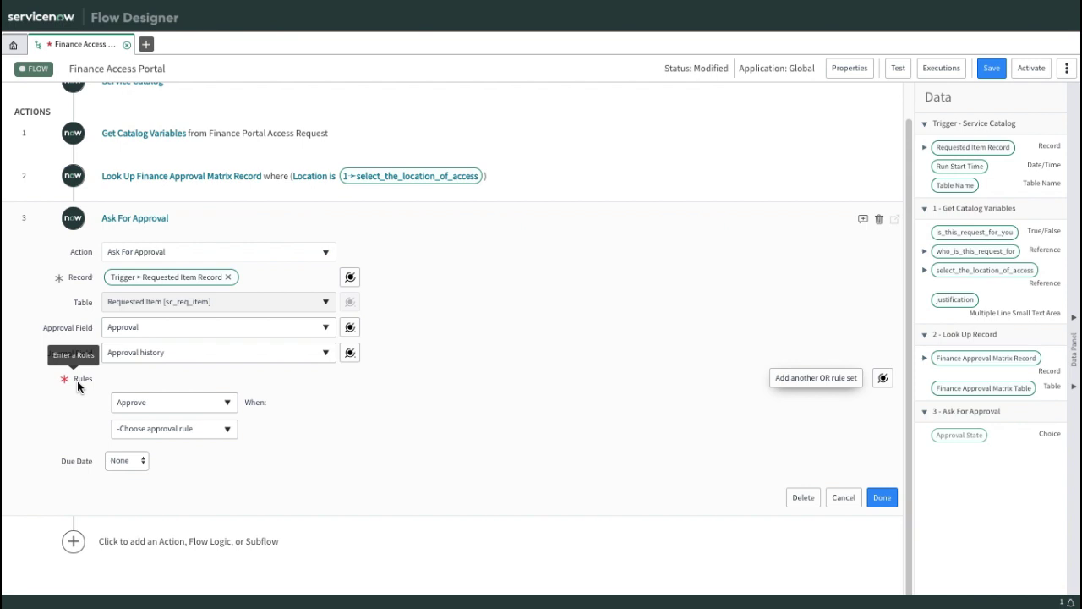
{"action": "left_click", "coordinate": [168, 431]}
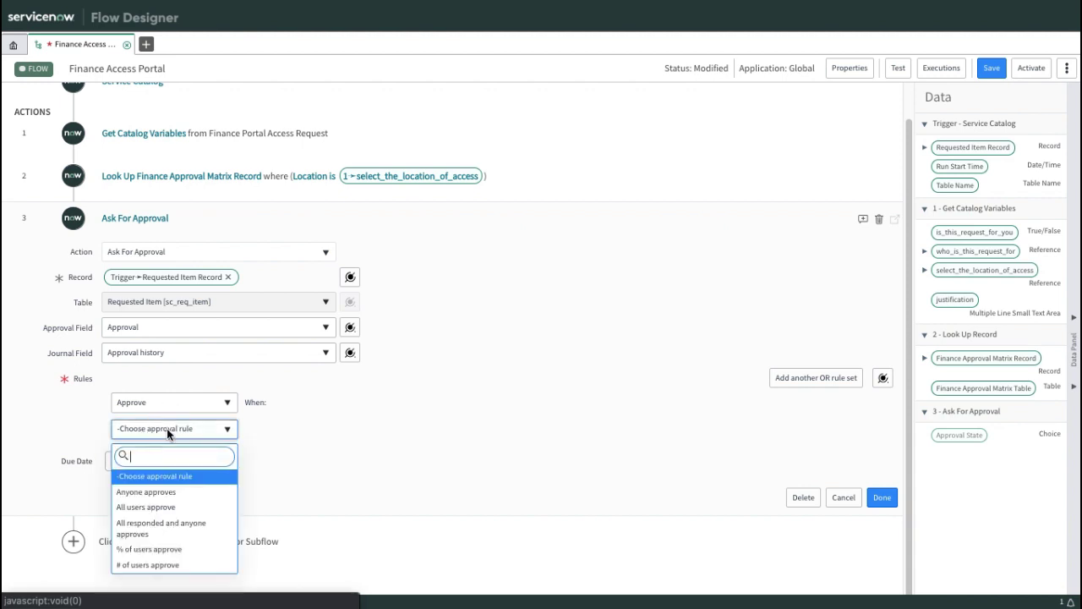
{"action": "left_click", "coordinate": [132, 493]}
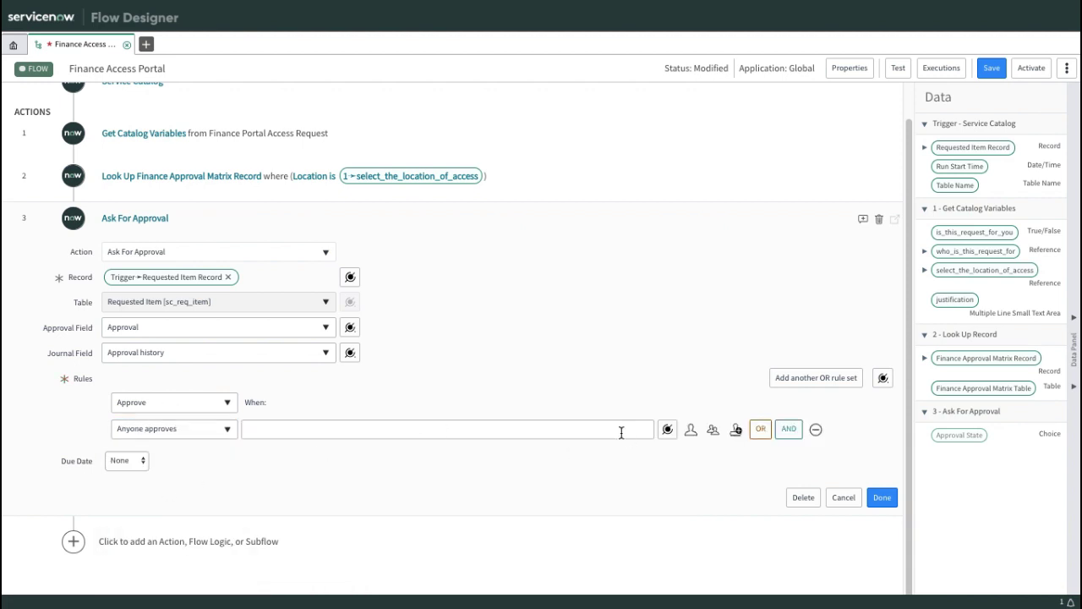
{"action": "left_click", "coordinate": [668, 431]}
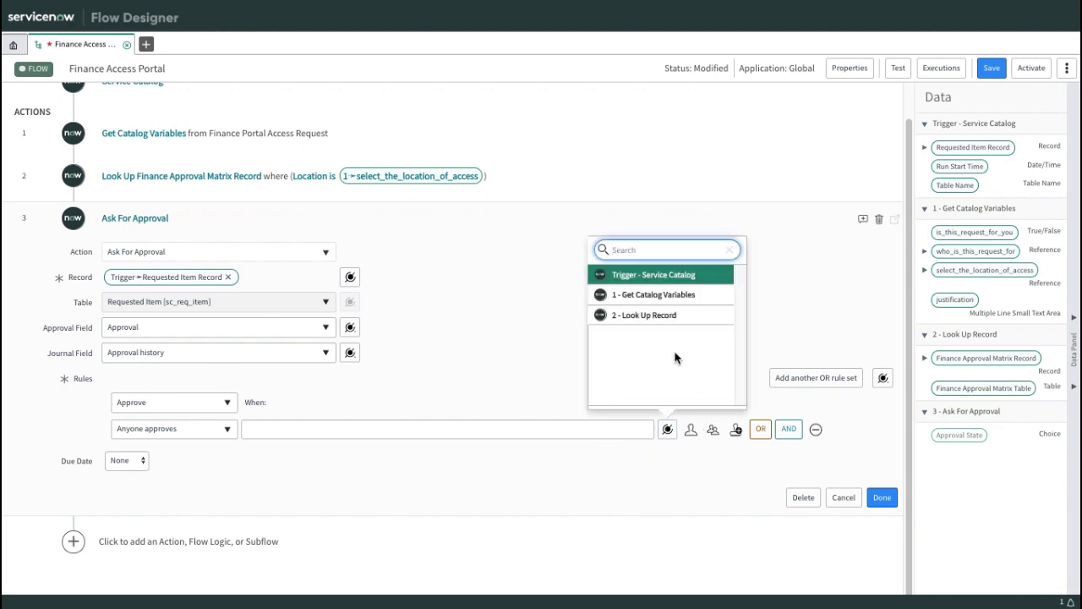
{"action": "left_click", "coordinate": [650, 316]}
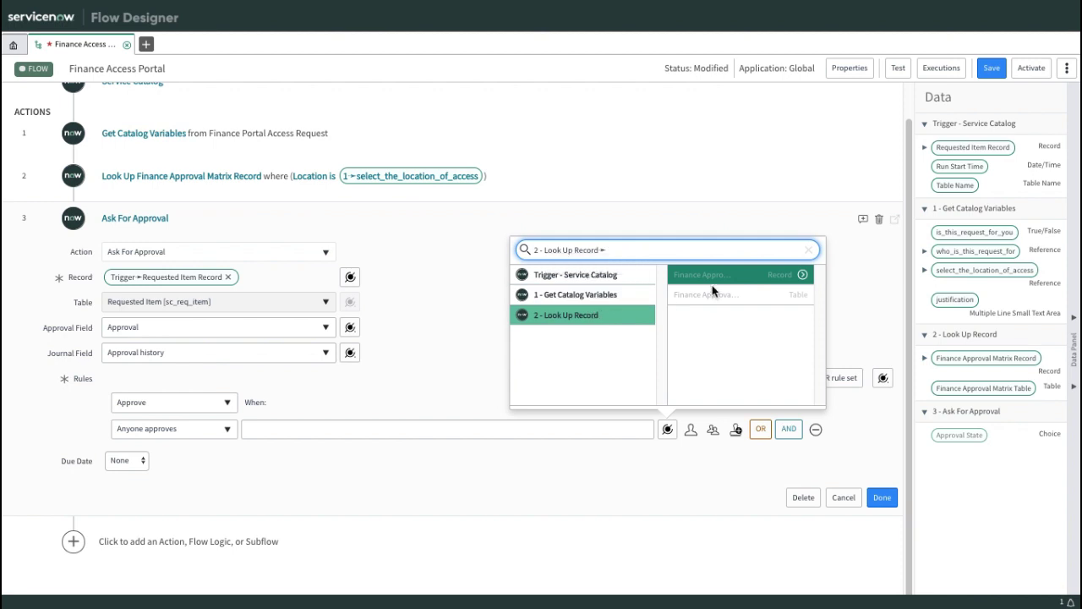
{"action": "left_click", "coordinate": [803, 279]}
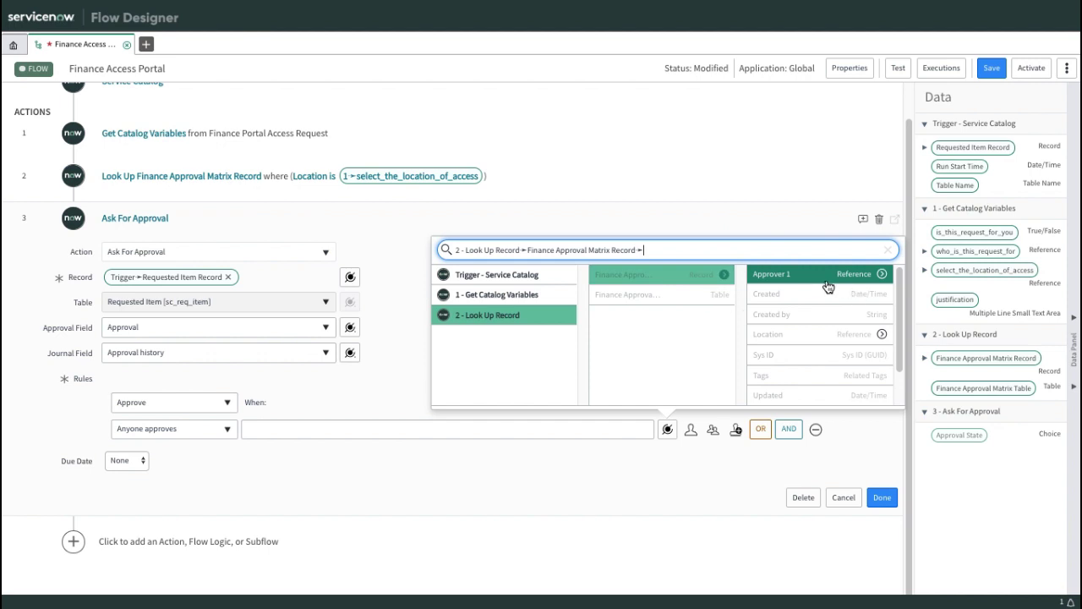
{"action": "left_click", "coordinate": [799, 275]}
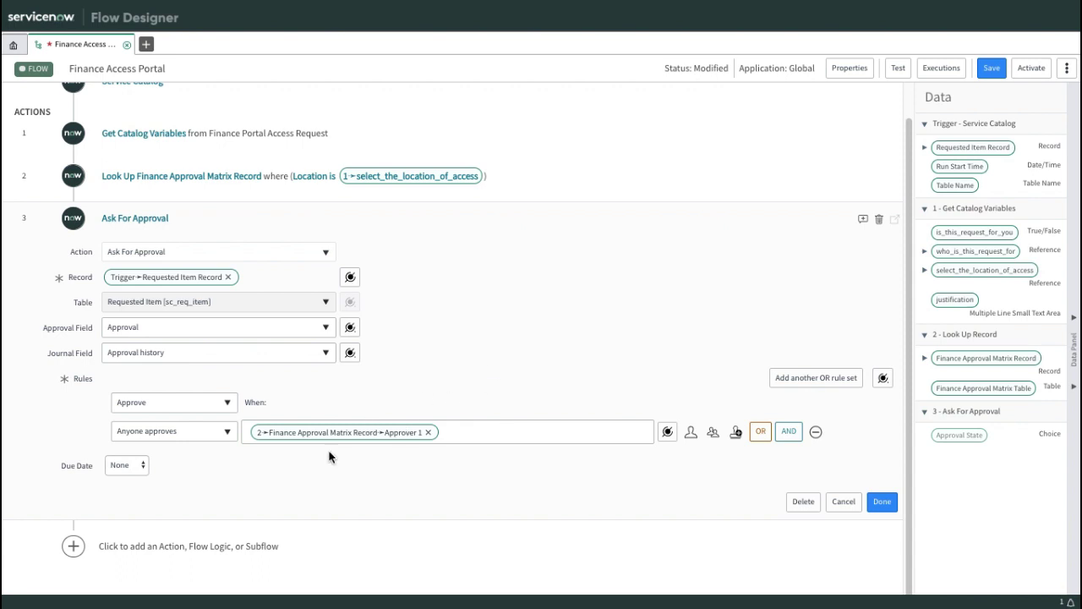
{"action": "left_click", "coordinate": [881, 502]}
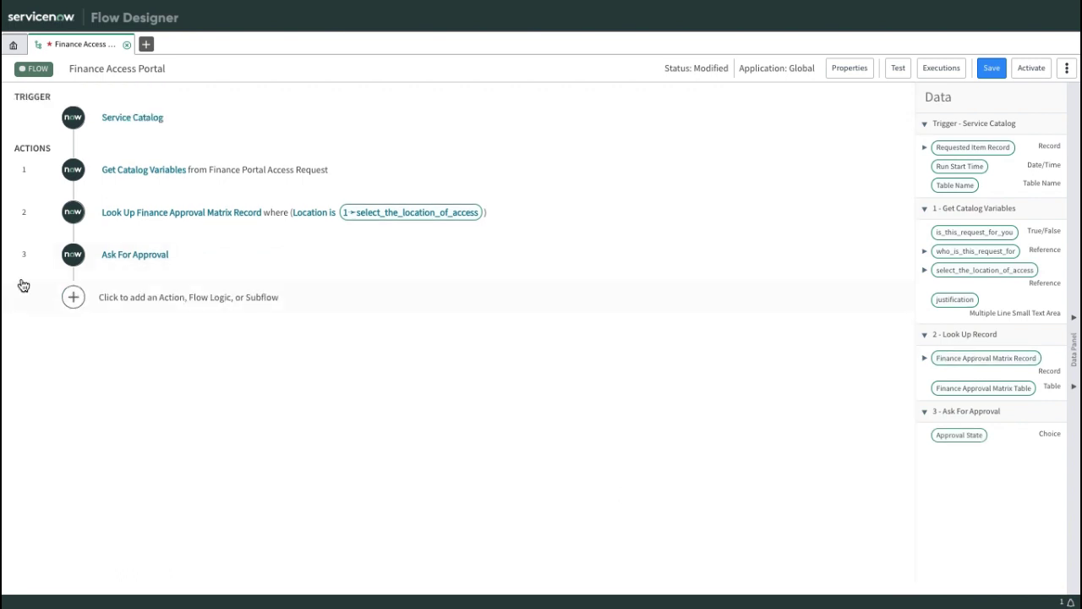
Add another OR rule set to the Ask For Approval action and set its outcome to Reject.
{"action": "left_click", "coordinate": [137, 258]}
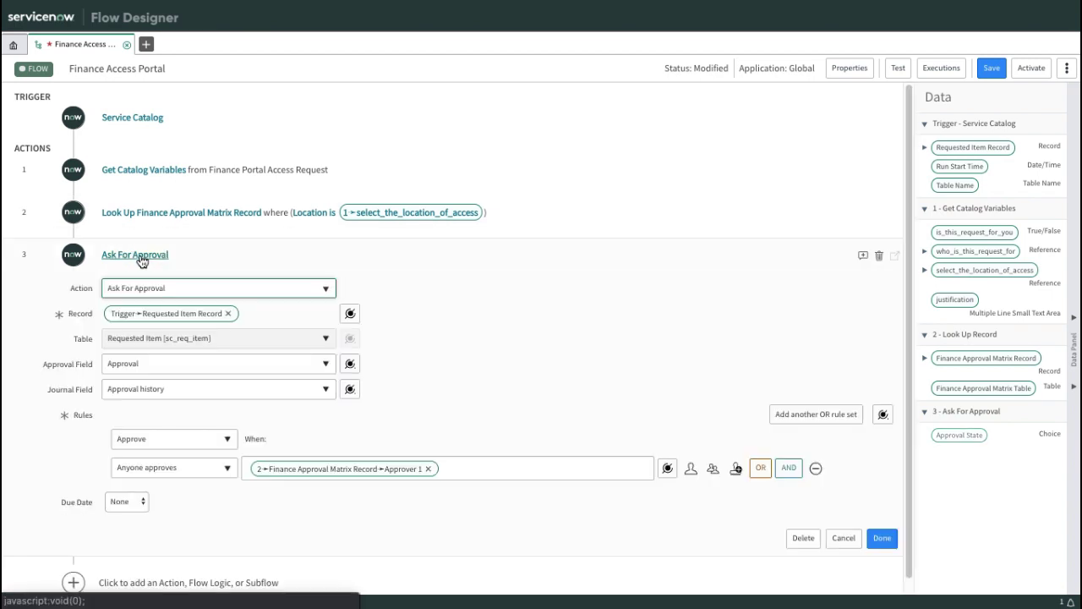
{"action": "left_click", "coordinate": [816, 415]}
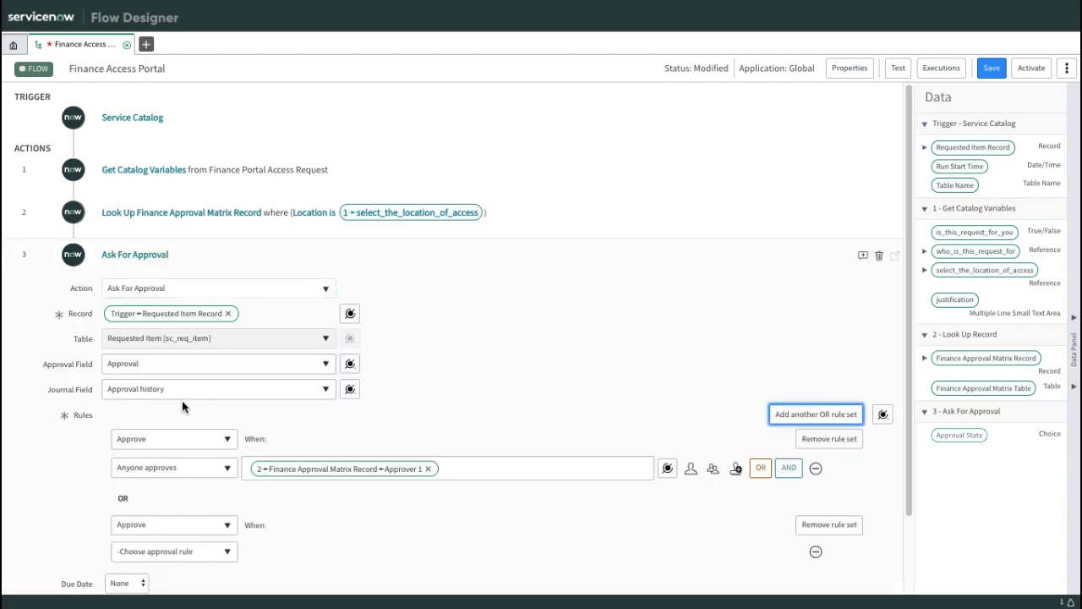
{"action": "left_click_drag", "start_coordinate": [912, 323], "coordinate": [908, 452]}
{"action": "left_click", "coordinate": [173, 403]}
{"action": "left_click", "coordinate": [145, 463]}
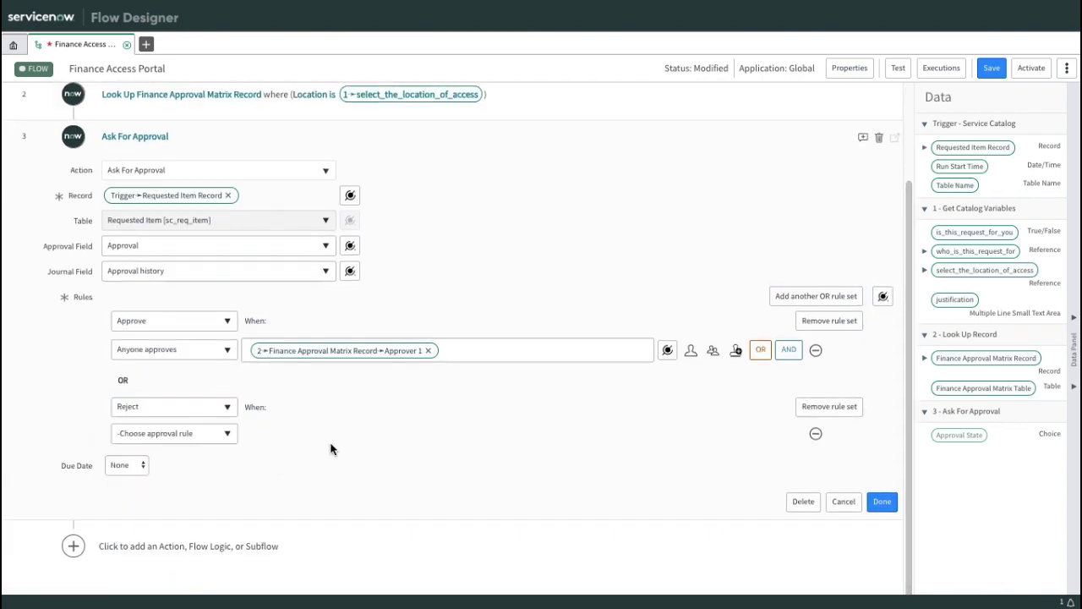
Set the reject rule to Anyone rejects with the Finance Approval Matrix Record's Approver 1, and finish the action.
{"action": "left_click", "coordinate": [183, 433]}
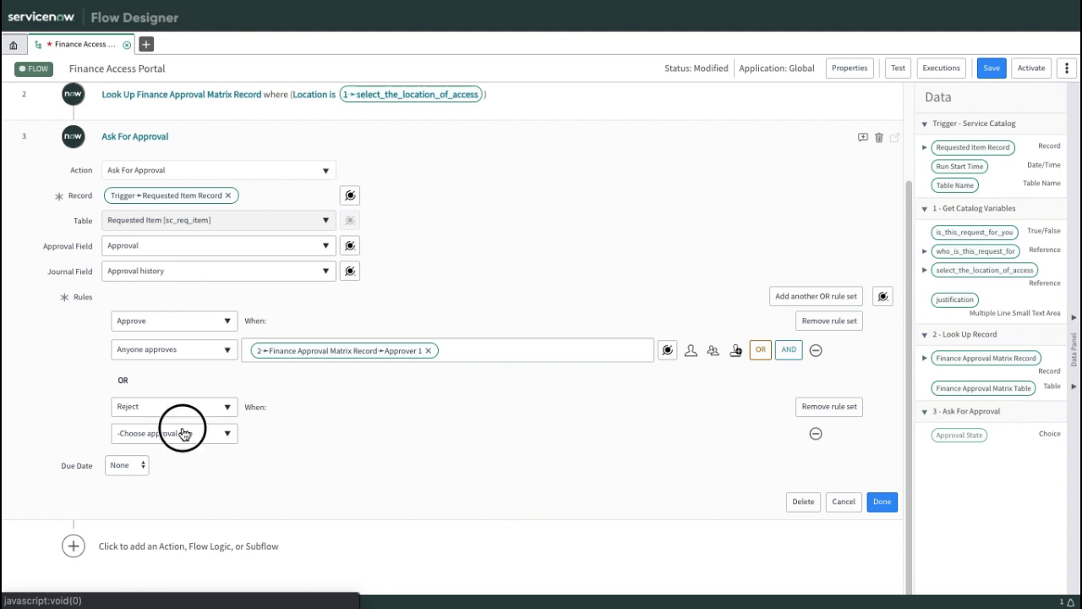
{"action": "left_click", "coordinate": [154, 500]}
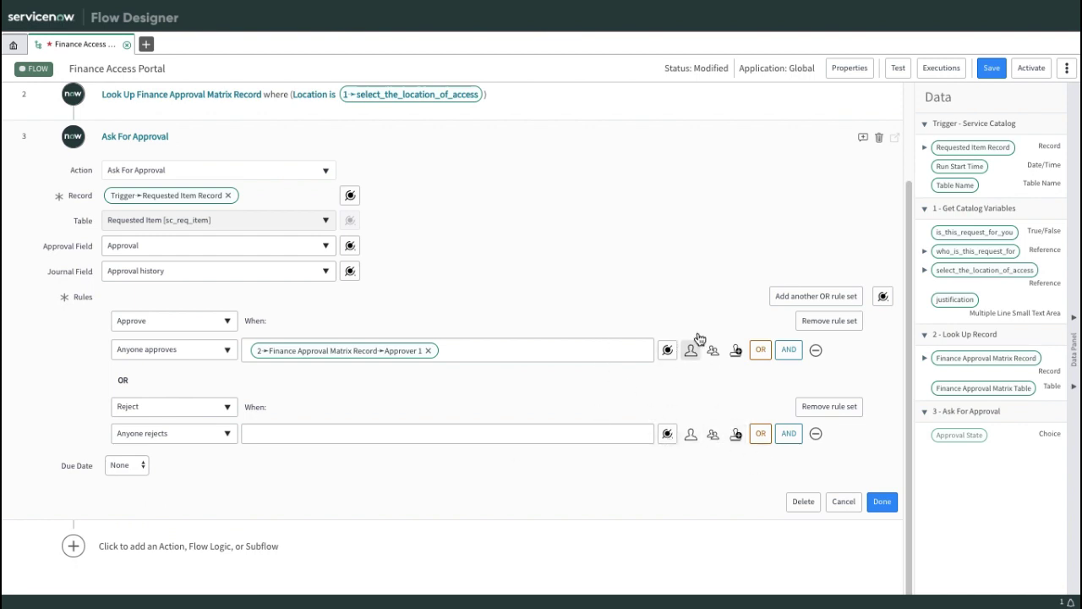
{"action": "left_click", "coordinate": [667, 433]}
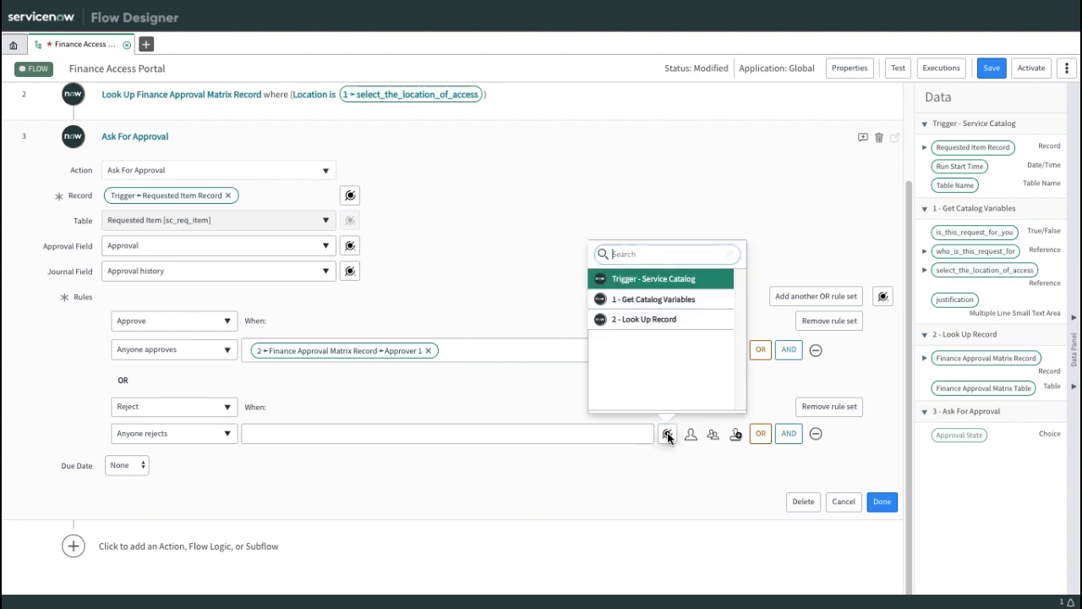
{"action": "left_click", "coordinate": [665, 327]}
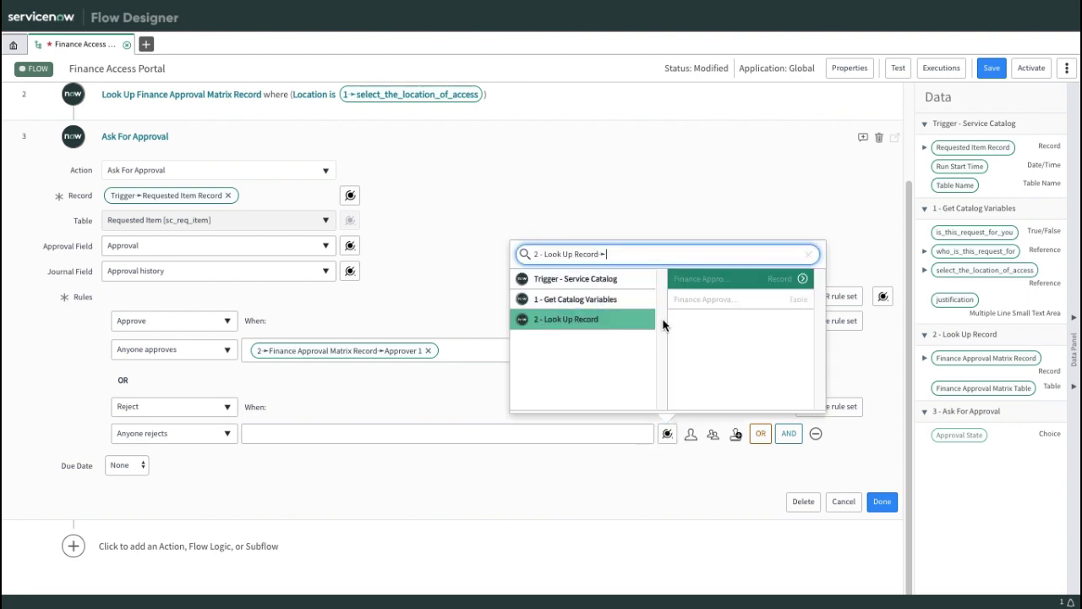
{"action": "left_click", "coordinate": [807, 279]}
{"action": "left_click", "coordinate": [833, 281]}
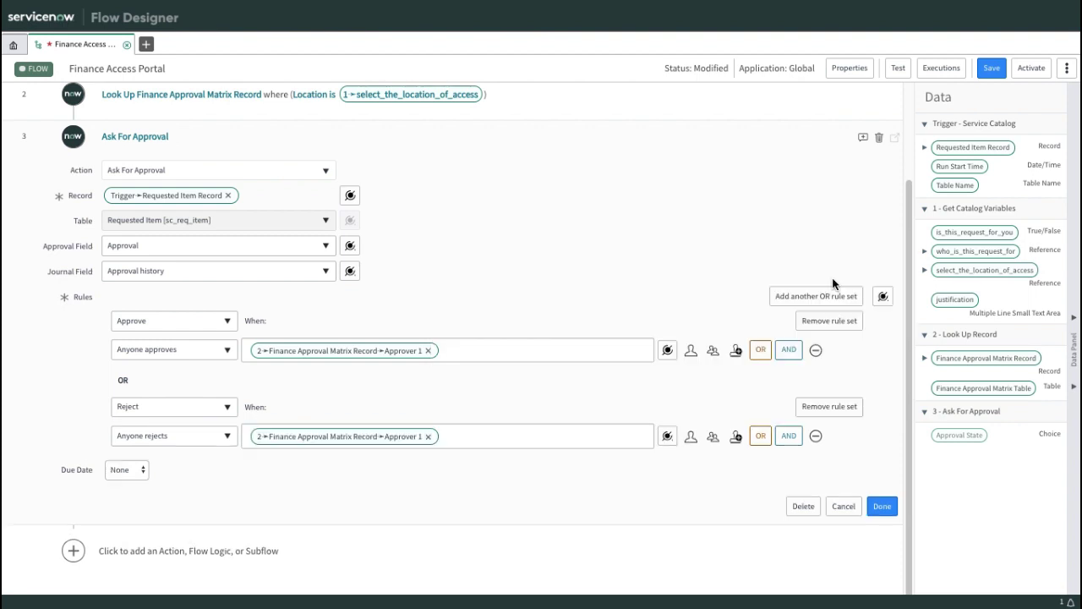
{"action": "left_click", "coordinate": [882, 505]}
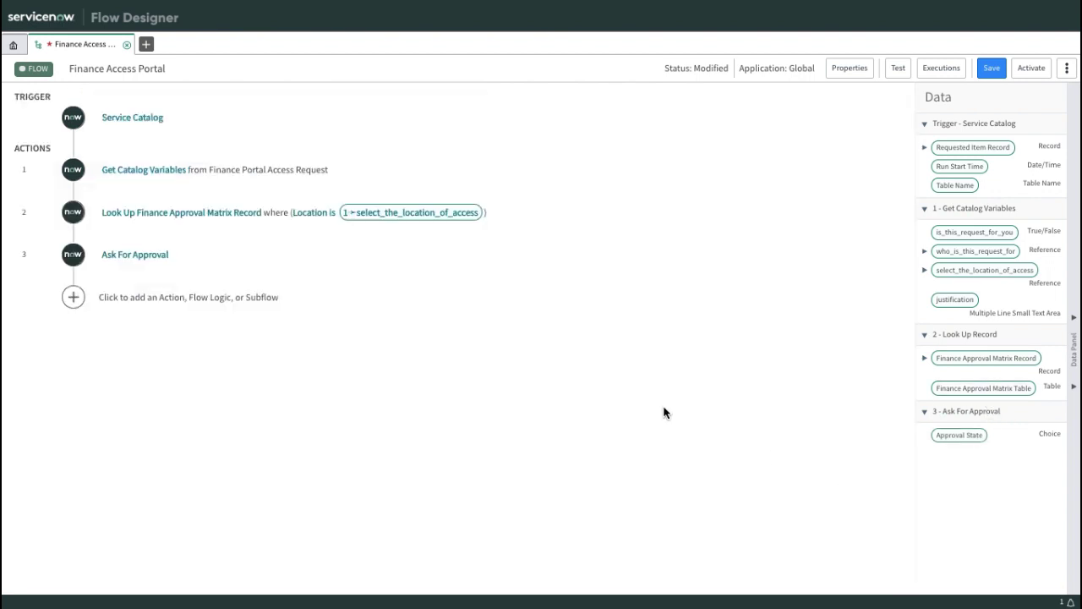
{"action": "left_click", "coordinate": [131, 263]}
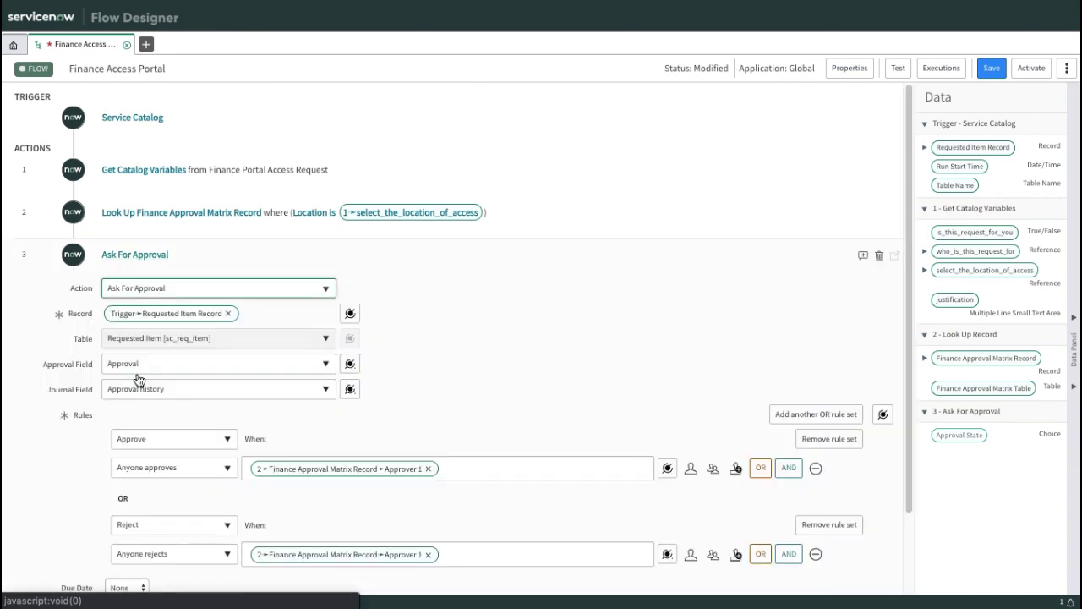
{"action": "left_click_drag", "start_coordinate": [911, 410], "coordinate": [834, 550]}
{"action": "left_click", "coordinate": [882, 495]}
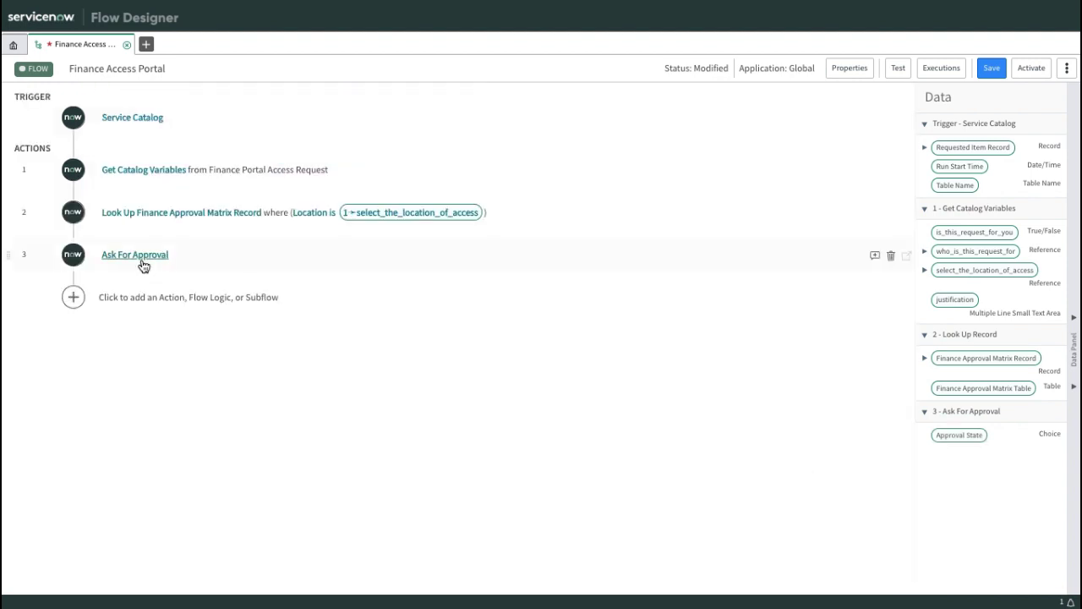
Add an If flow logic as the fourth item of the flow, with the condition label "Check if Approved".
{"action": "left_click", "coordinate": [146, 298]}
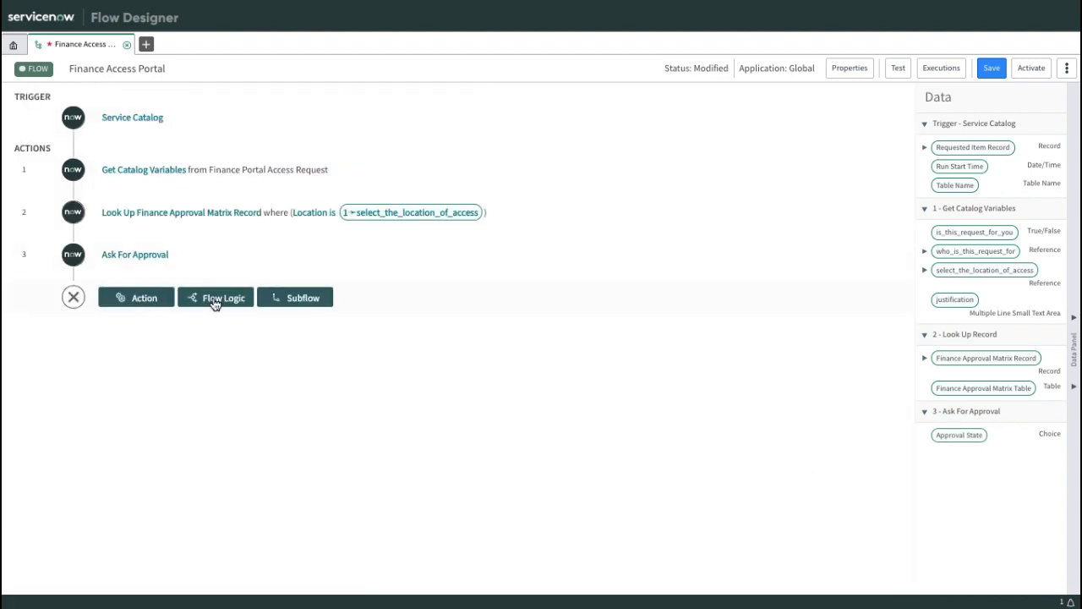
{"action": "left_click", "coordinate": [216, 303]}
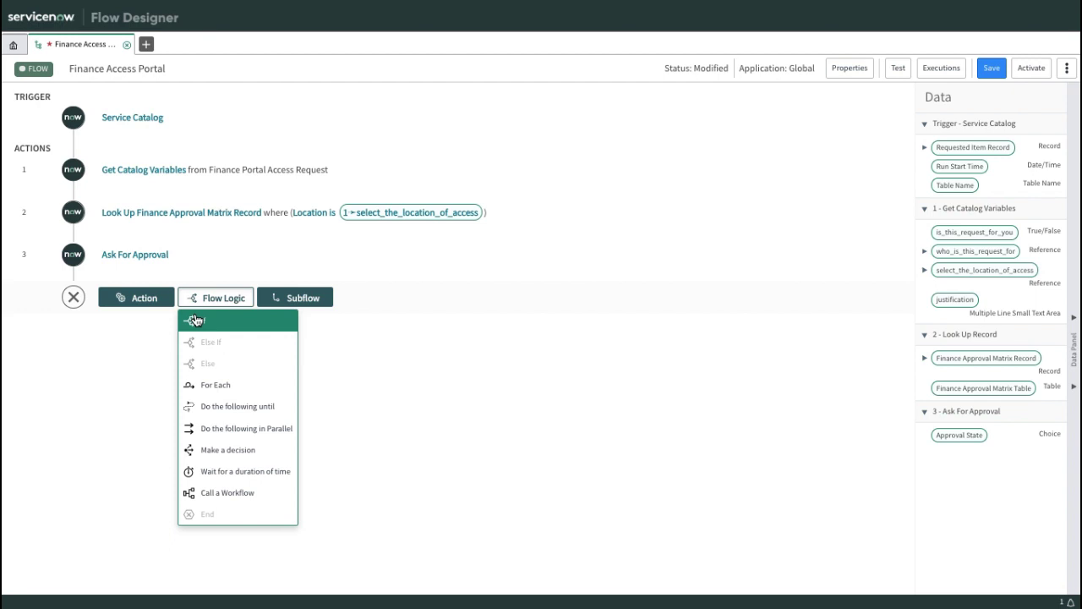
{"action": "left_click", "coordinate": [227, 320]}
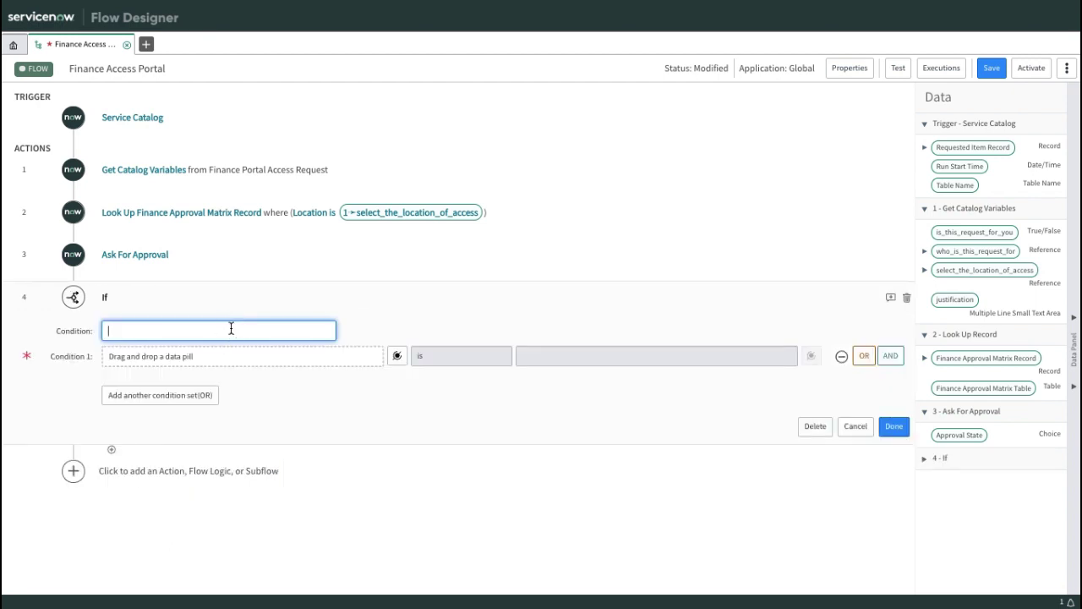
{"action": "type", "text": "Check if Approved"}
{"action": "left_click", "coordinate": [355, 308]}
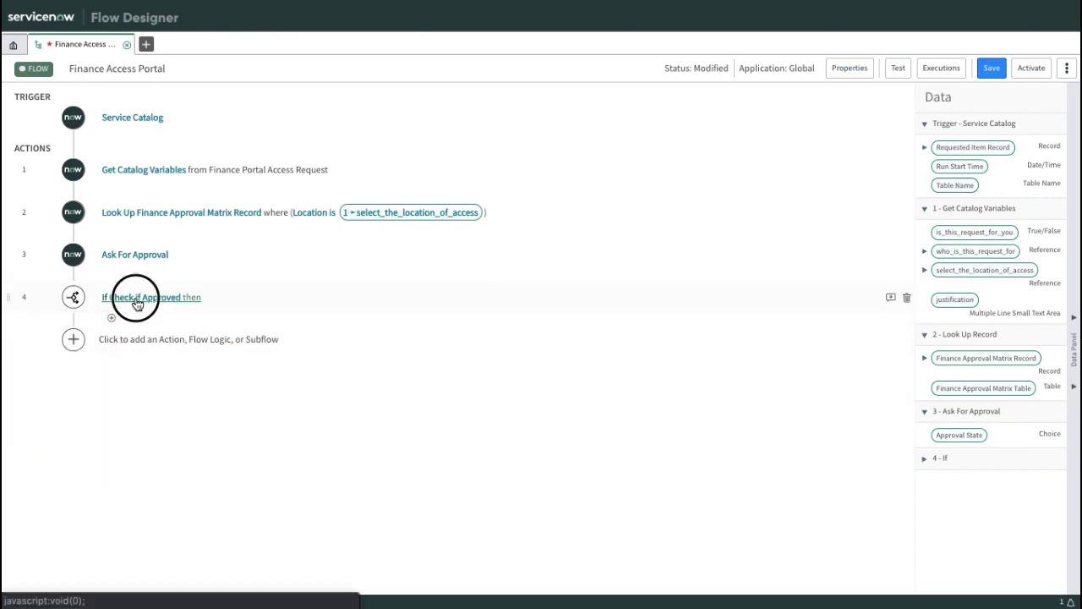
Set the If's Condition 1 to the Ask For Approval action's Approval State is Approved, and finish the condition.
{"action": "left_click", "coordinate": [136, 303]}
{"action": "left_click", "coordinate": [170, 356]}
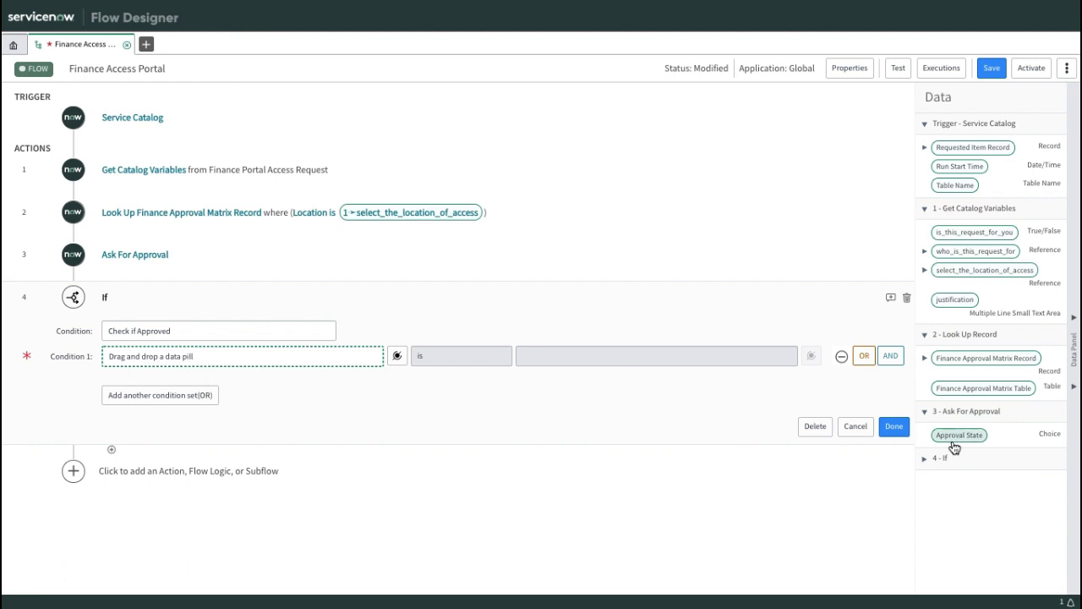
{"action": "left_click_drag", "start_coordinate": [950, 435], "coordinate": [271, 359]}
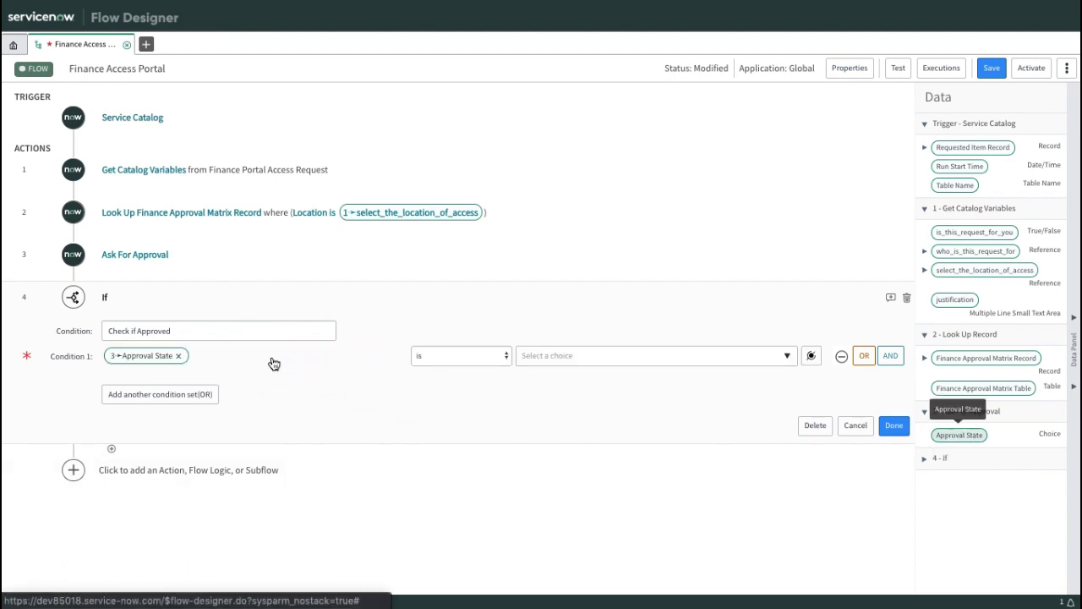
{"action": "left_click", "coordinate": [648, 358]}
{"action": "left_click", "coordinate": [583, 406]}
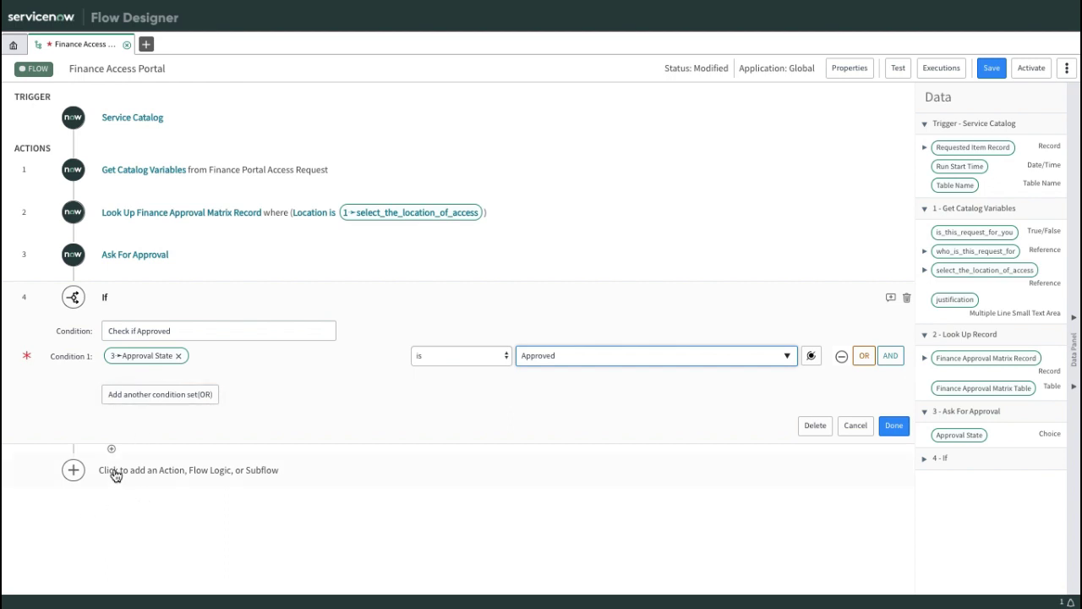
{"action": "left_click", "coordinate": [893, 427]}
Add a Create Catalog Task action inside the If branch, with the trigger's Requested Item Record as its requested item.
{"action": "left_click", "coordinate": [110, 318]}
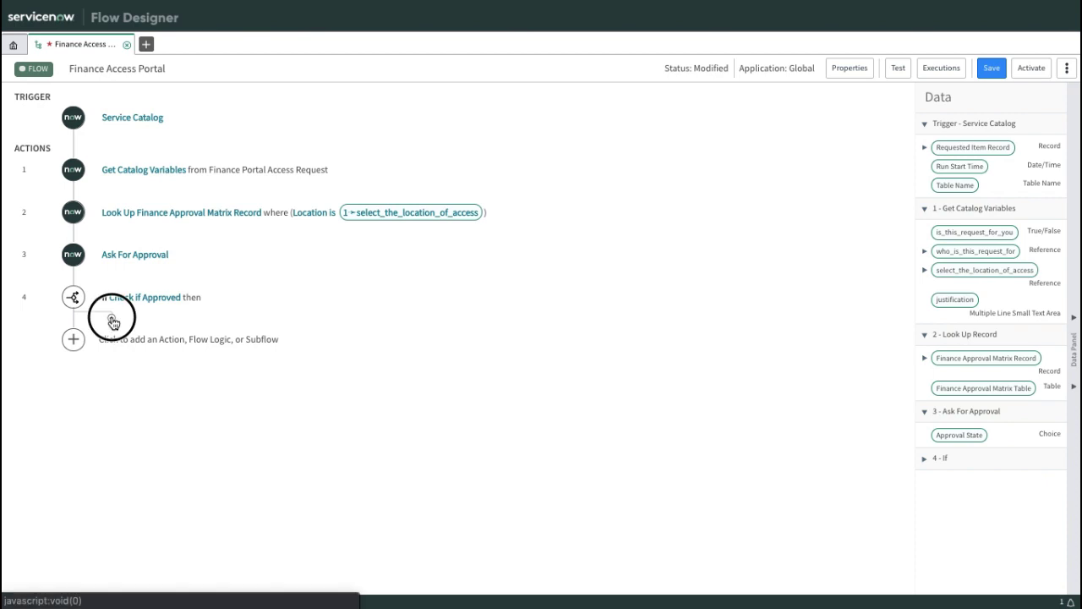
{"action": "left_click", "coordinate": [182, 330]}
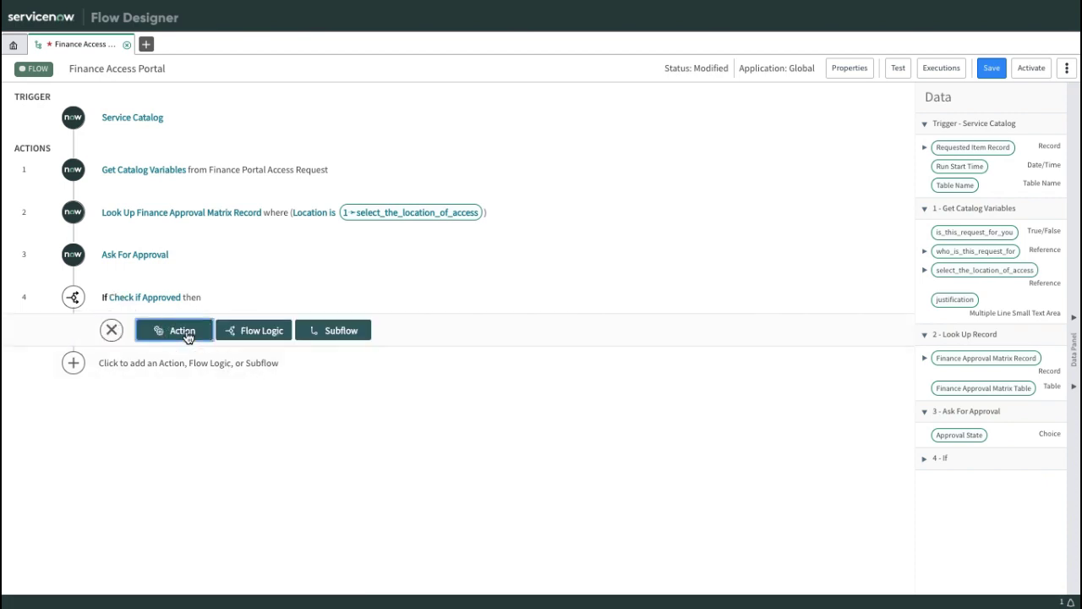
{"action": "scroll", "coordinate": [448, 422], "scroll_direction": "down", "scroll_amount": 5}
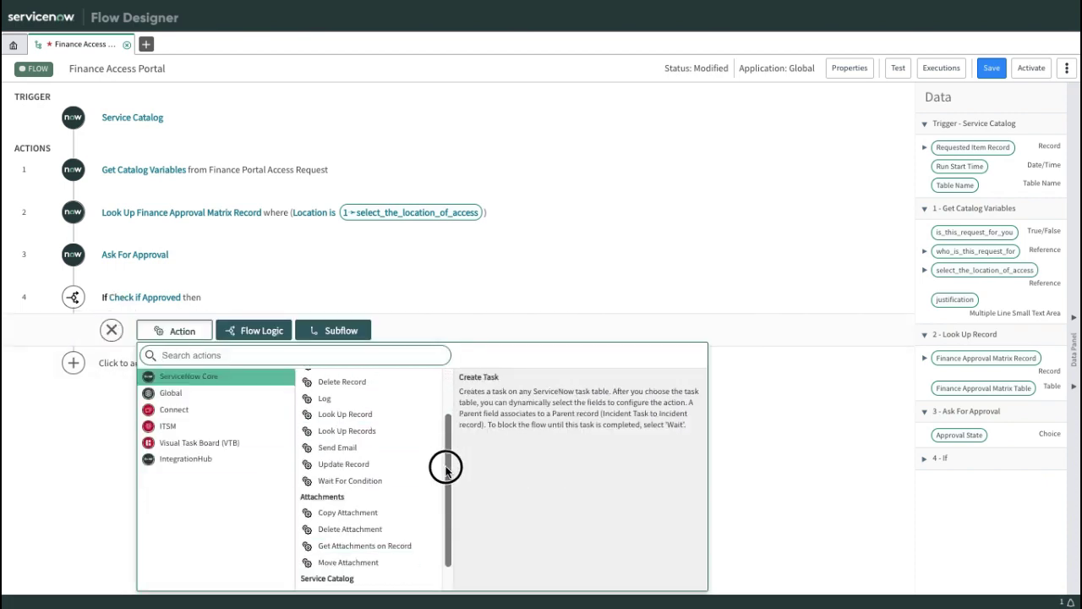
{"action": "left_click", "coordinate": [354, 572]}
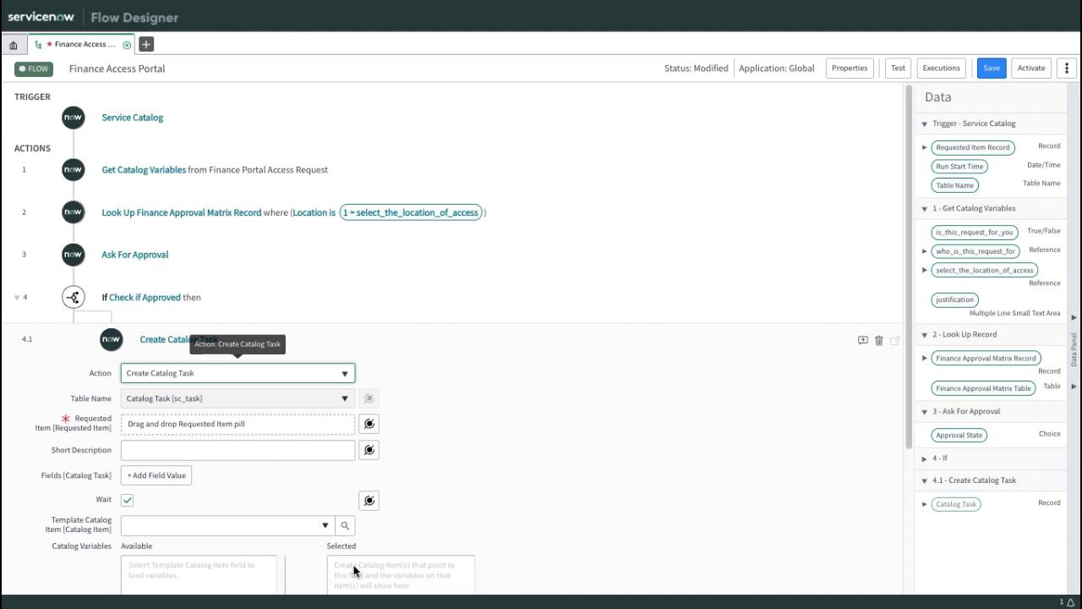
{"action": "left_click", "coordinate": [248, 426]}
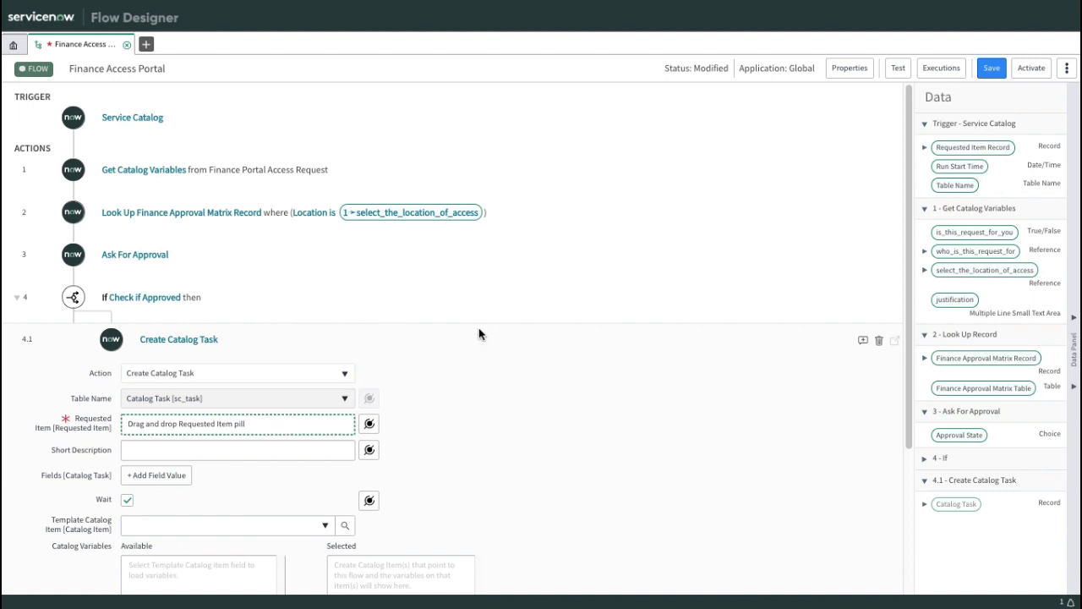
{"action": "left_click_drag", "start_coordinate": [971, 146], "coordinate": [219, 423]}
Set the catalog task's short description to "Provide Access for Finance Portal".
{"action": "left_click", "coordinate": [278, 450]}
{"action": "type", "text": "Pro"}
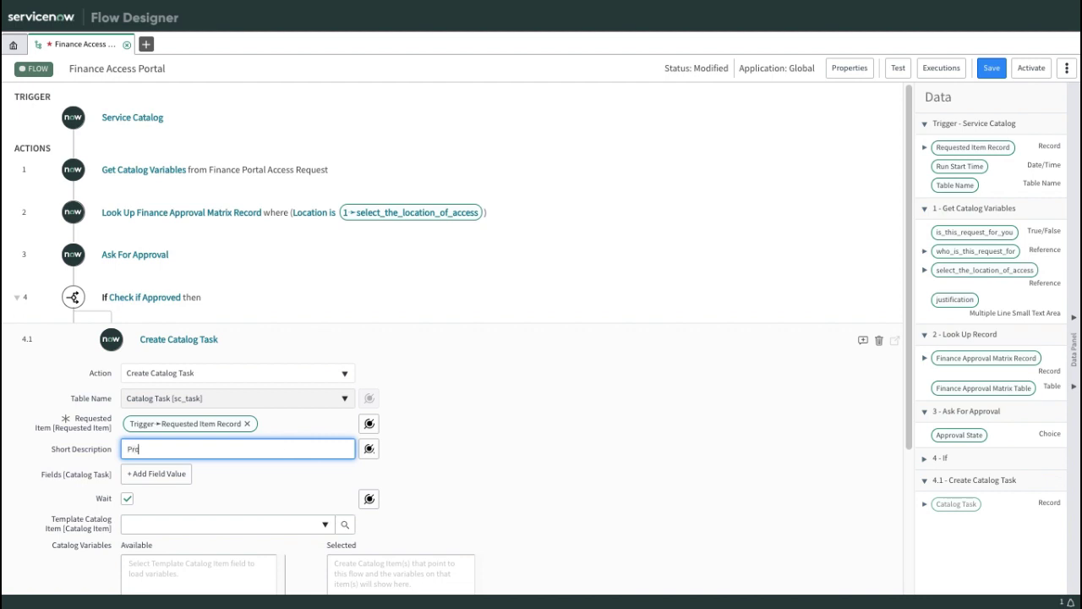
{"action": "type", "text": "vide Access for Finance Portal"}
{"action": "left_click", "coordinate": [710, 382]}
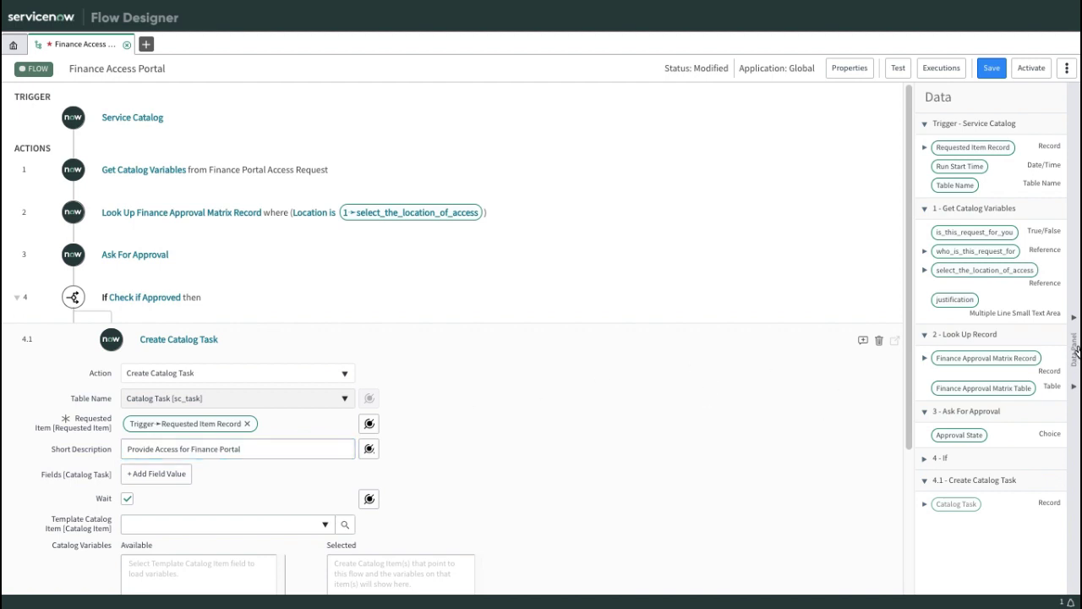
Choose Finance Portal Access Request as the task's template catalog item, select all four of its catalog variables, and finish the action.
{"action": "left_click_drag", "start_coordinate": [914, 350], "coordinate": [910, 467]}
{"action": "left_click_drag", "start_coordinate": [906, 405], "coordinate": [899, 506]}
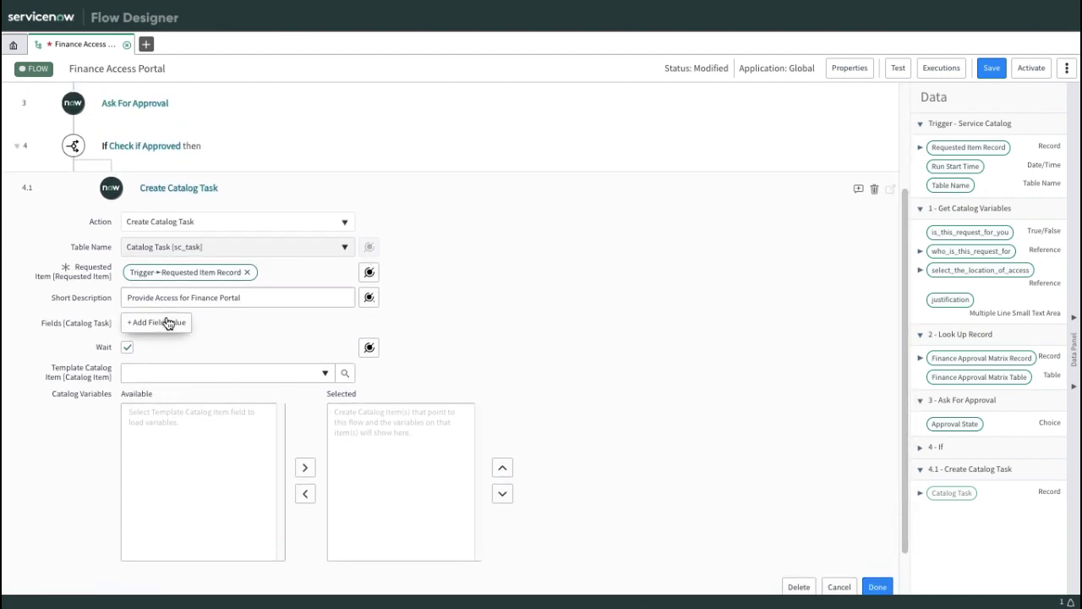
{"action": "left_click", "coordinate": [344, 378]}
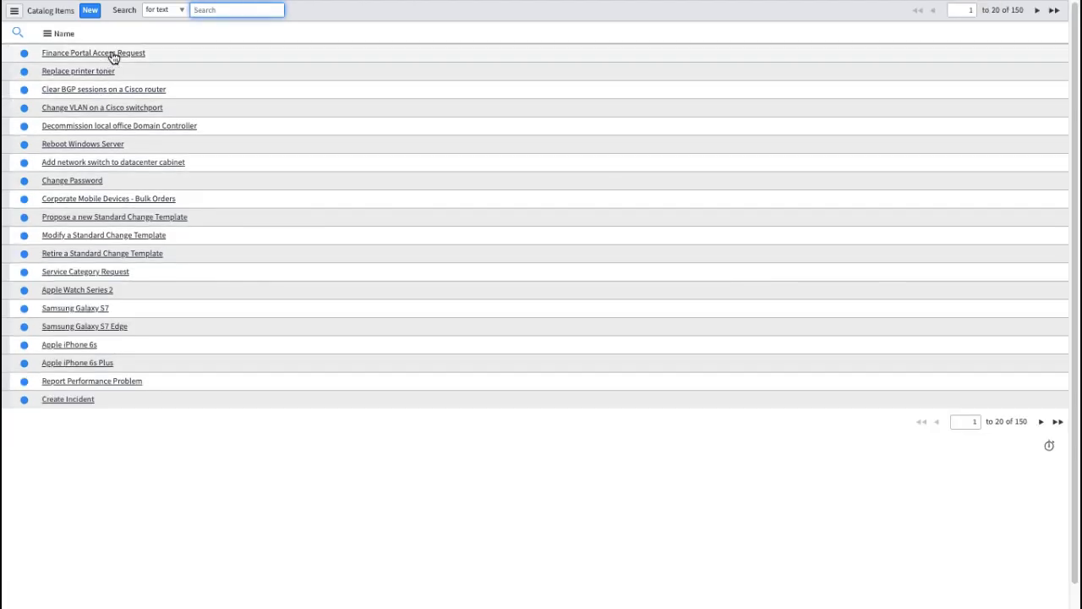
{"action": "left_click", "coordinate": [111, 53]}
{"action": "double_click", "coordinate": [199, 412]}
{"action": "double_click", "coordinate": [217, 414]}
{"action": "double_click", "coordinate": [213, 413]}
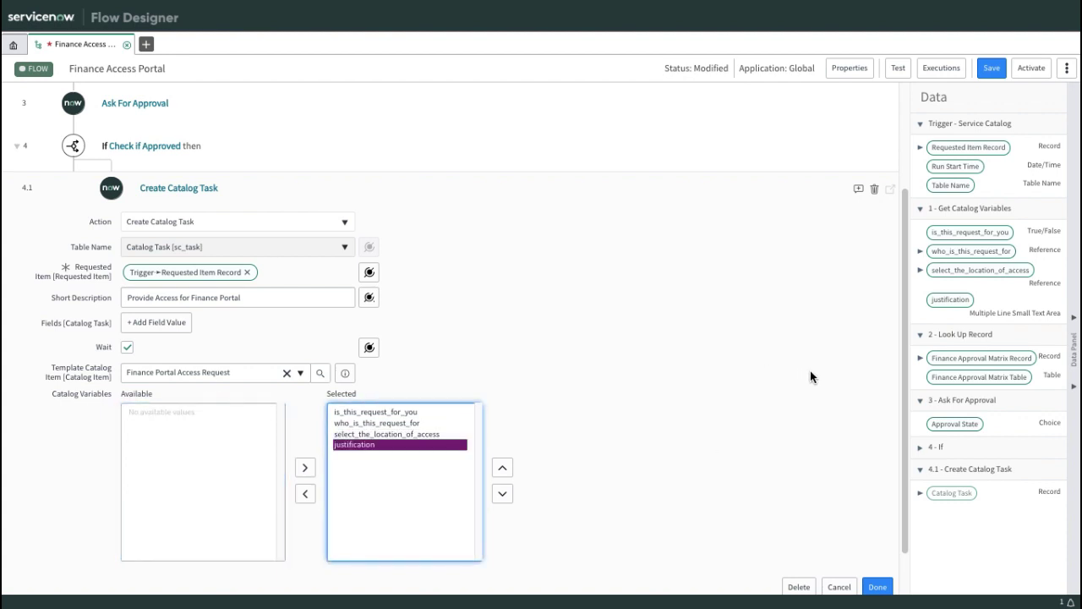
{"action": "left_click", "coordinate": [906, 373]}
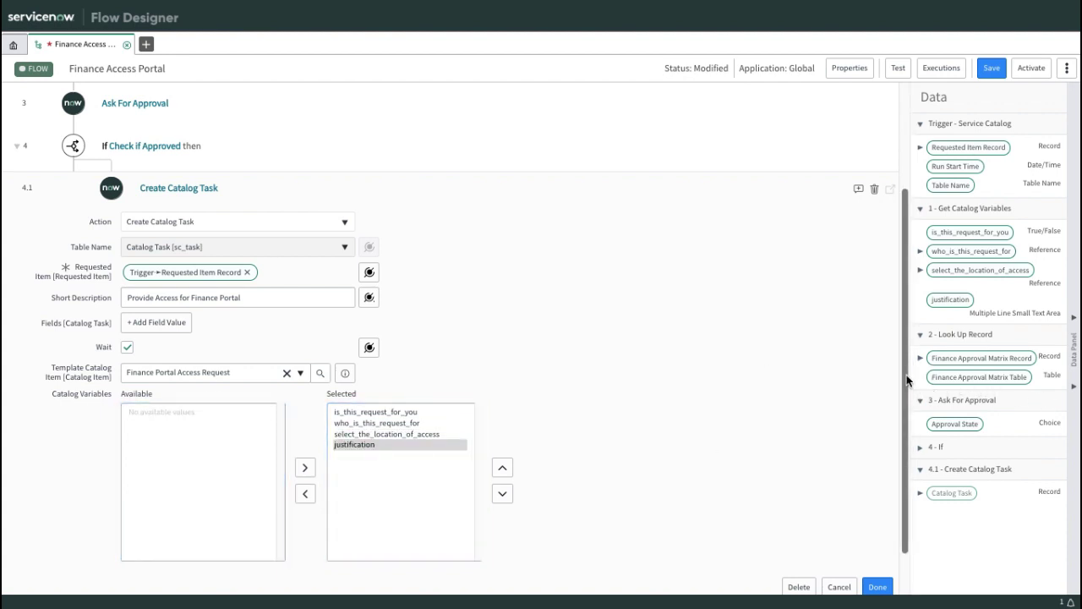
{"action": "left_click", "coordinate": [877, 588]}
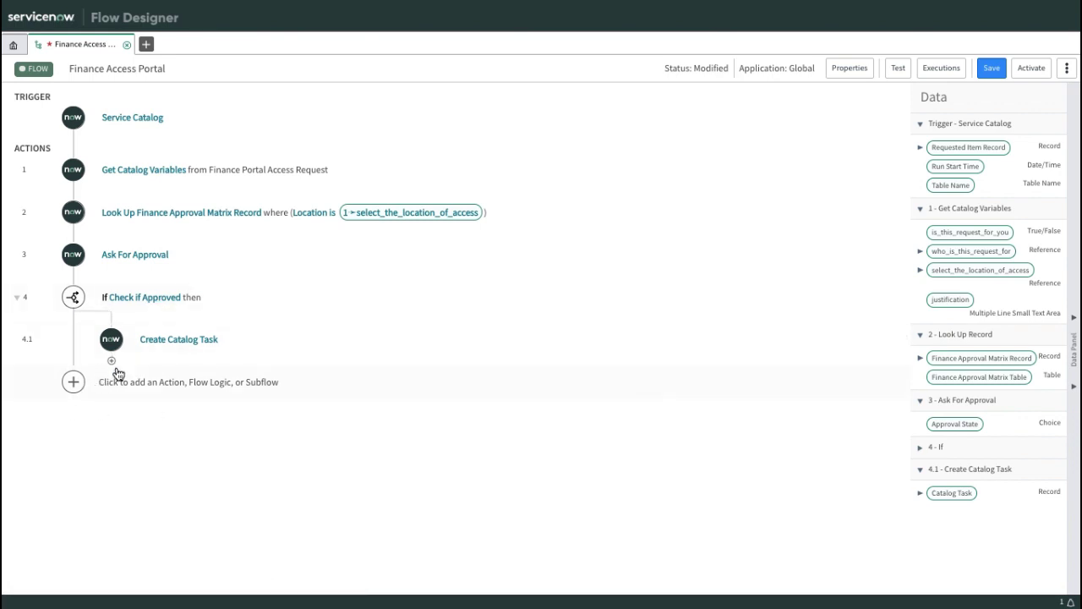
Add an Else flow logic after the Check if Approved branch.
{"action": "left_click", "coordinate": [74, 383]}
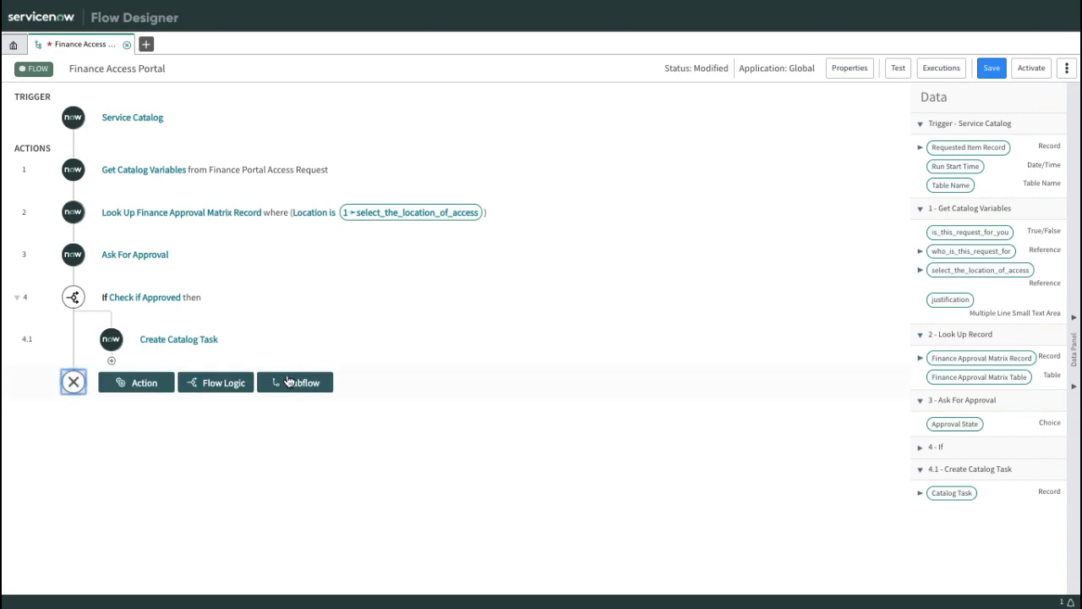
{"action": "left_click", "coordinate": [224, 383]}
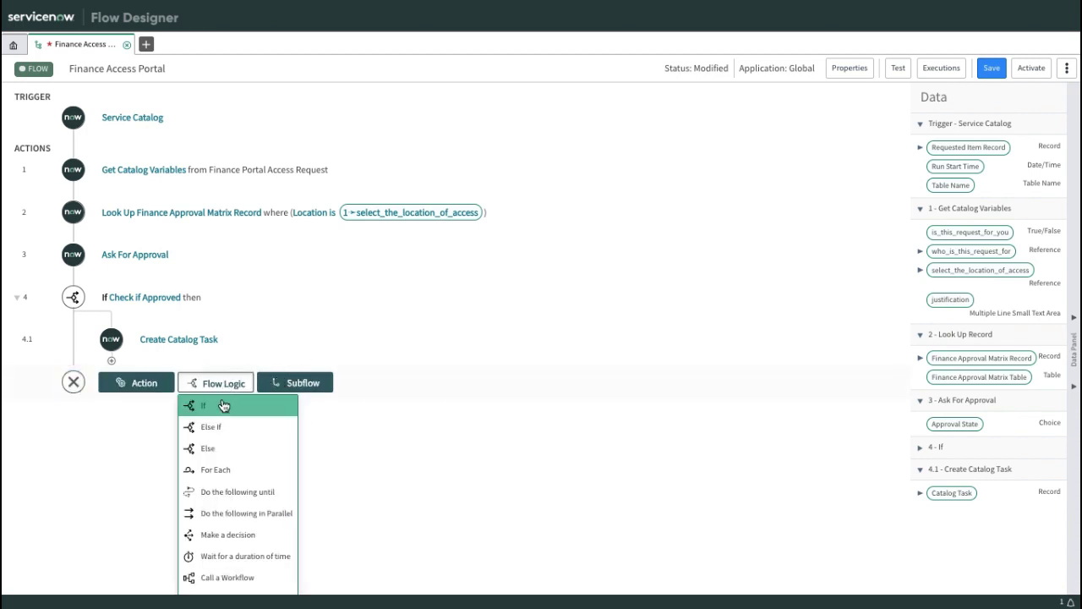
{"action": "left_click", "coordinate": [208, 449]}
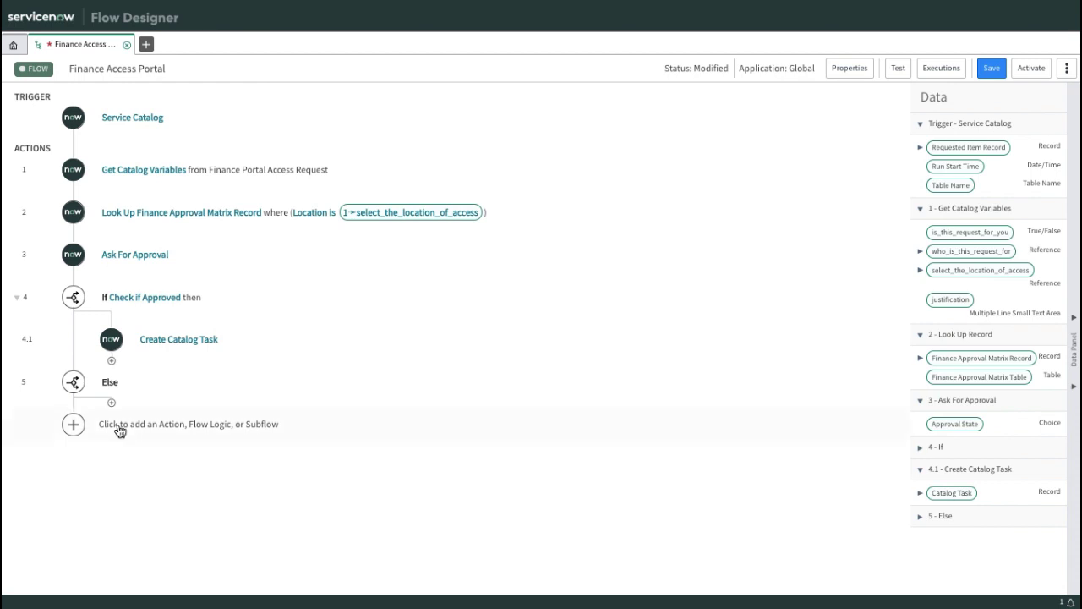
Add an Update Record action inside the Else branch, with the trigger's Requested Item Record as its record.
{"action": "left_click", "coordinate": [110, 403]}
{"action": "left_click", "coordinate": [199, 418]}
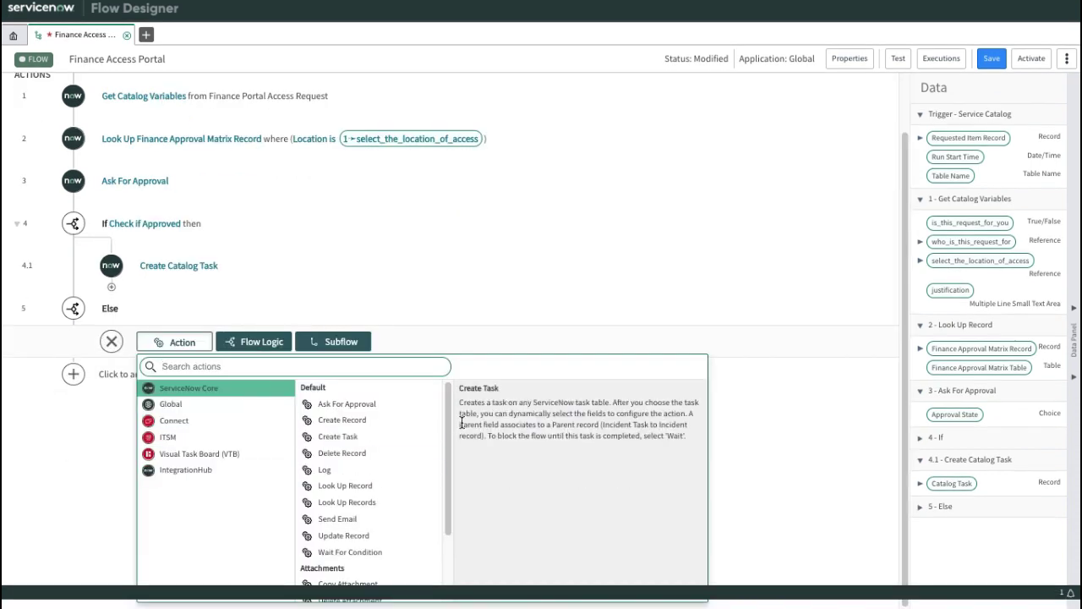
{"action": "mouse_move", "coordinate": [446, 423]}
{"action": "left_mouse_down"}
{"action": "mouse_move", "coordinate": [444, 533]}
{"action": "mouse_move", "coordinate": [444, 436]}
{"action": "left_mouse_up"}
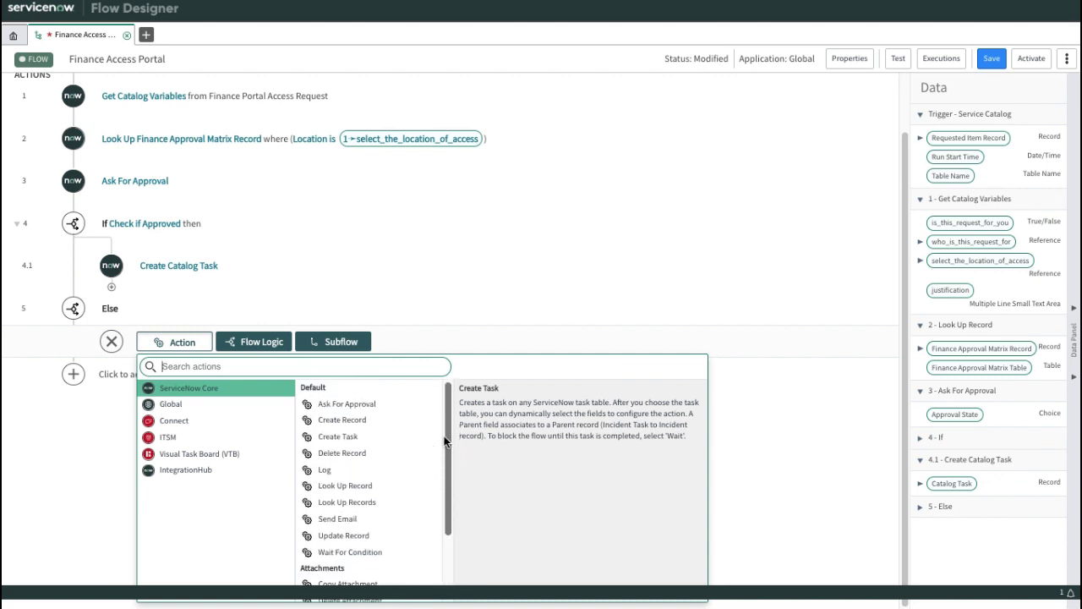
{"action": "left_click", "coordinate": [343, 538]}
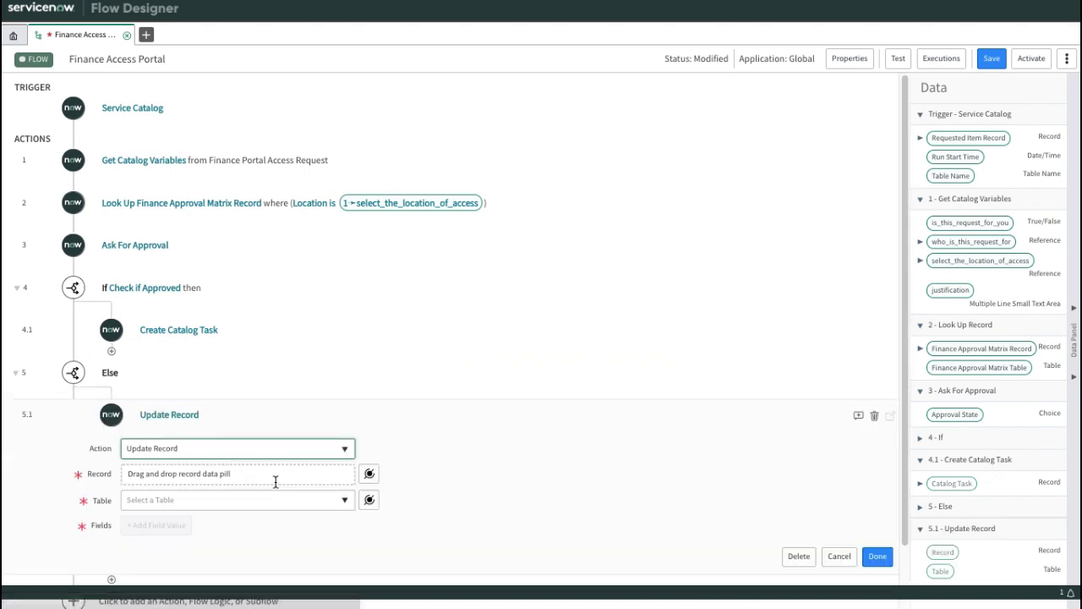
{"action": "left_click_drag", "start_coordinate": [933, 138], "coordinate": [236, 473]}
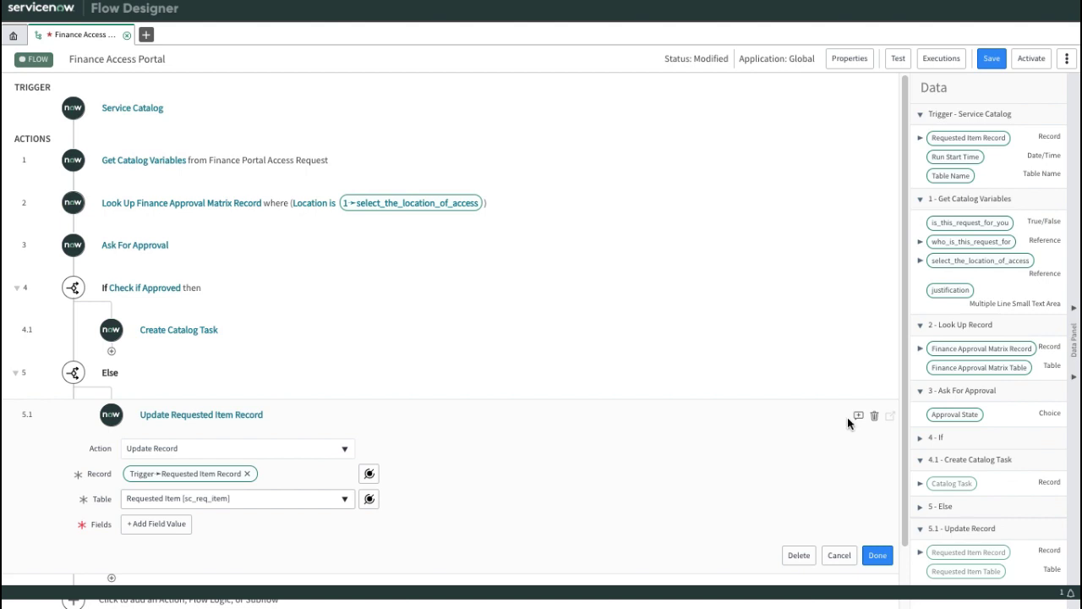
Add the State field to the Update Record action and set it to Closed Incomplete.
{"action": "left_click_drag", "start_coordinate": [906, 350], "coordinate": [906, 416]}
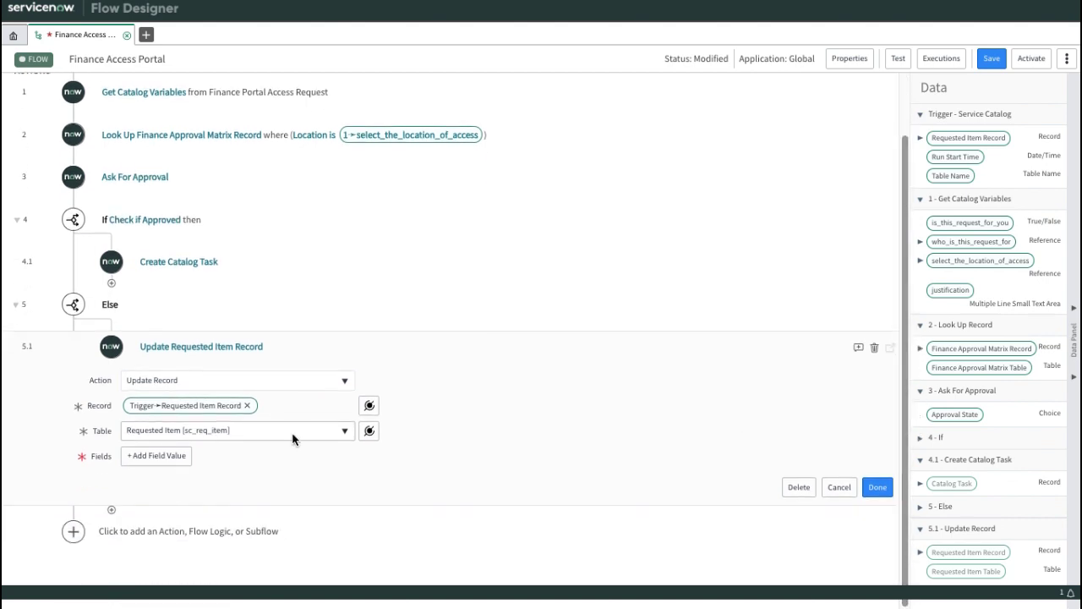
{"action": "left_click", "coordinate": [155, 457]}
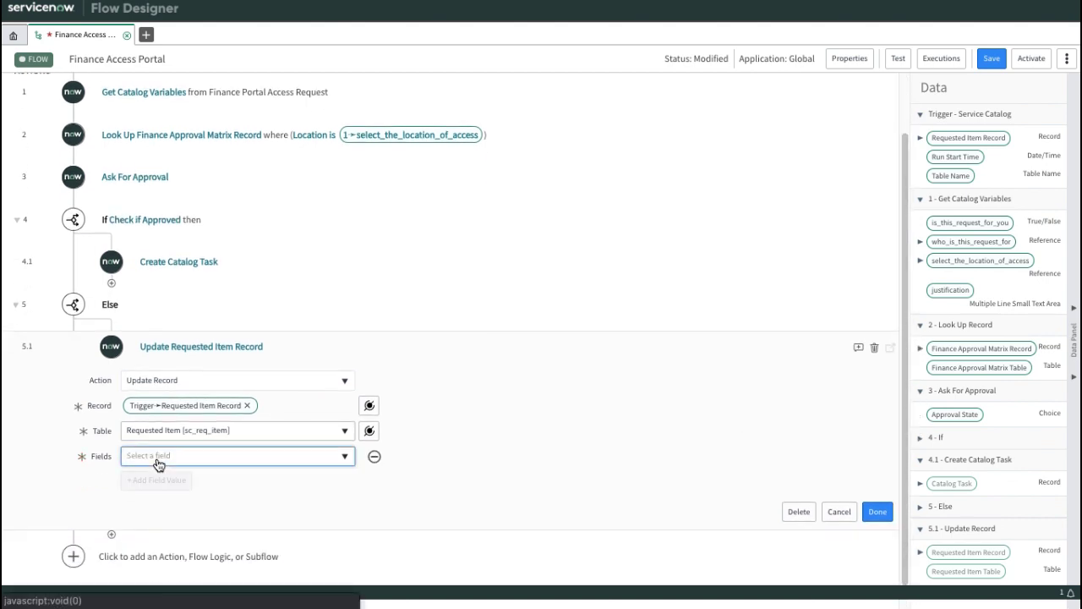
{"action": "left_click", "coordinate": [158, 464]}
{"action": "type", "text": "state"}
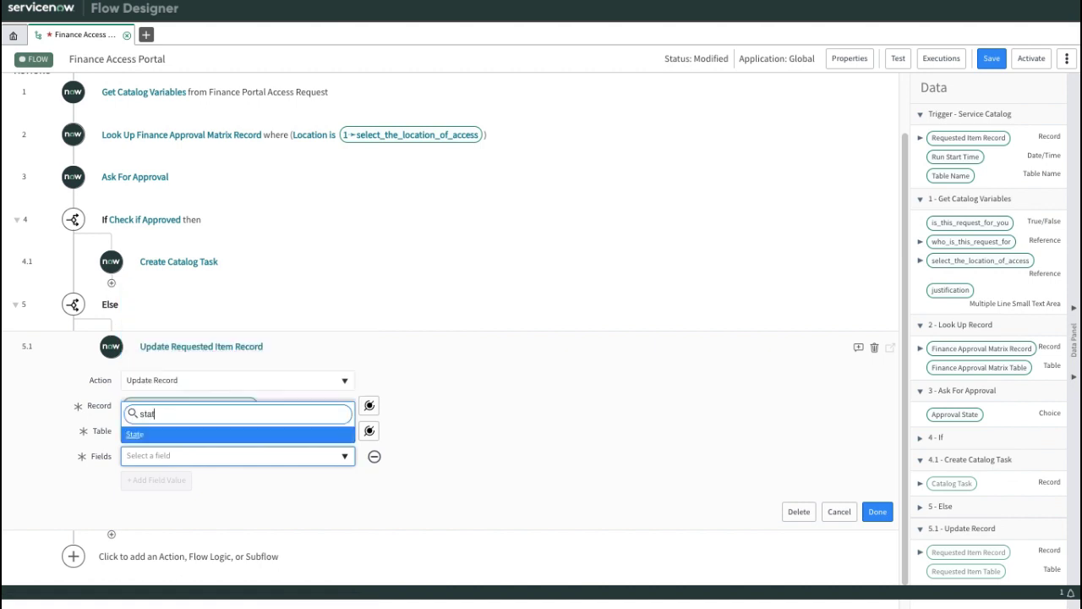
{"action": "key", "text": "Return"}
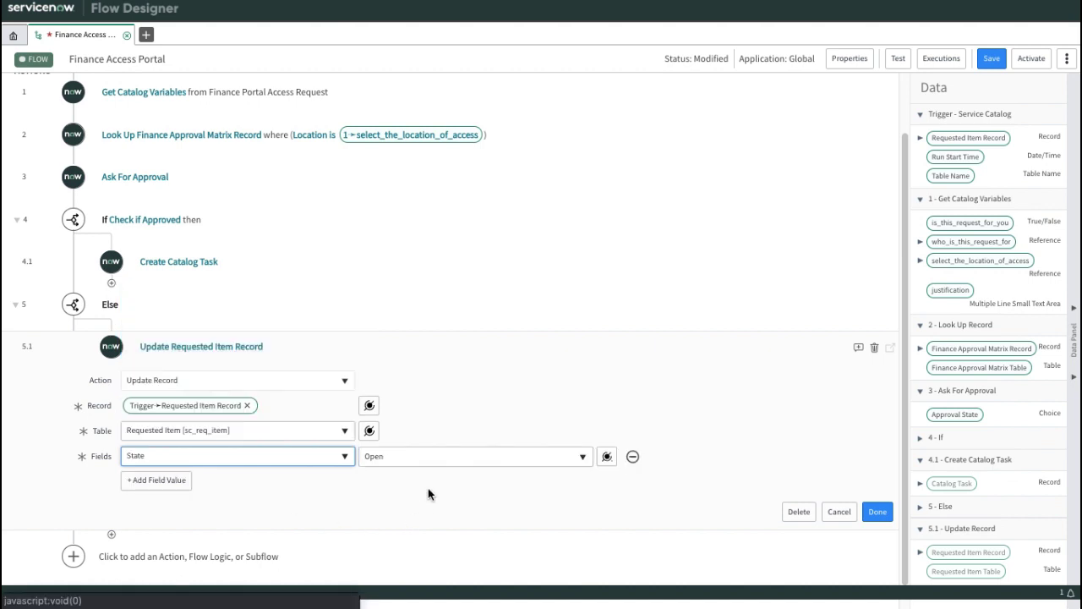
{"action": "left_click", "coordinate": [453, 455]}
{"action": "left_click", "coordinate": [418, 535]}
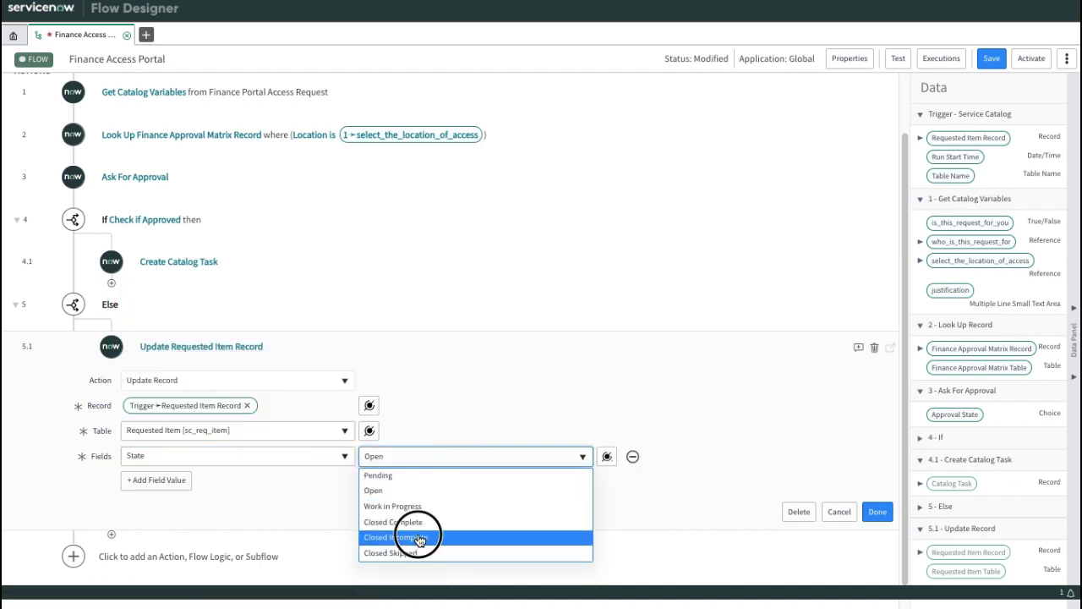
Add the Stage field to the Update Record action and set it to Request Cancelled.
{"action": "left_click", "coordinate": [155, 479]}
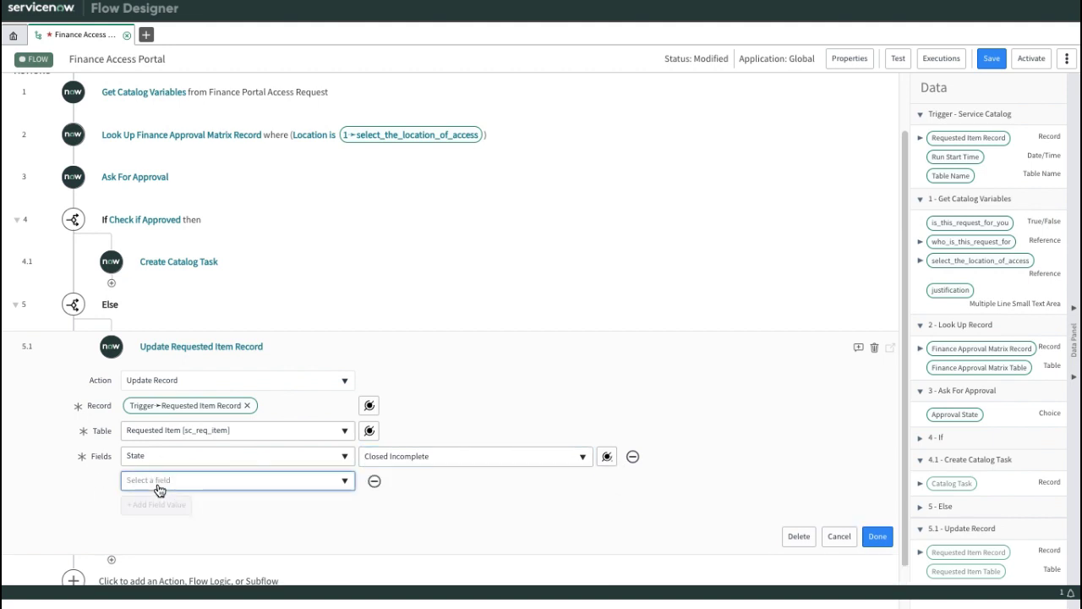
{"action": "left_click", "coordinate": [183, 482]}
{"action": "type", "text": "stat"}
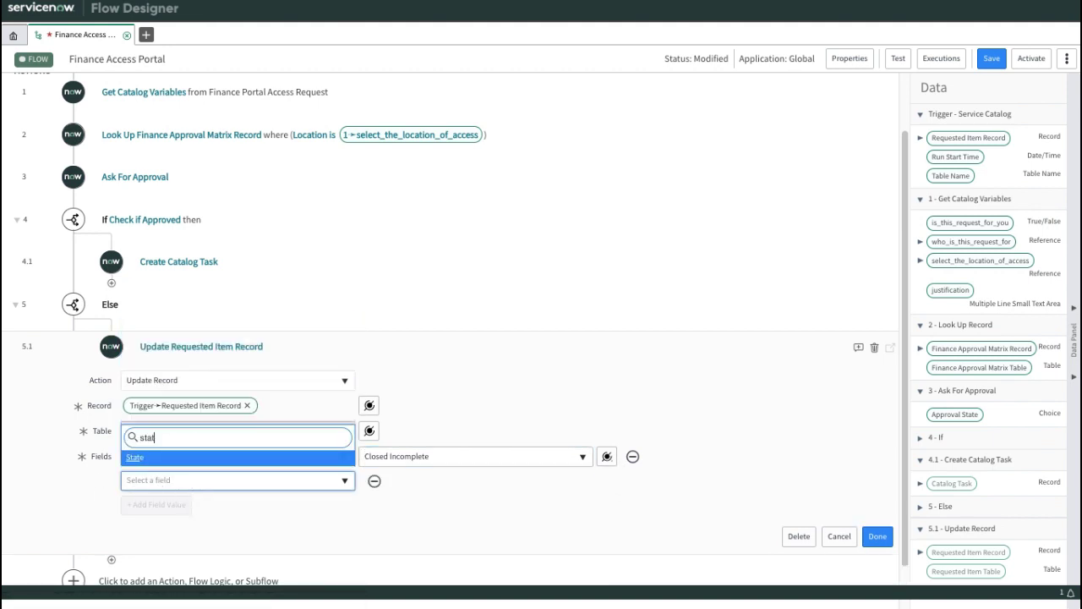
{"action": "key", "text": "BackSpace"}
{"action": "key", "text": "Down"}
{"action": "key", "text": "Down"}
{"action": "key", "text": "Down"}
{"action": "key", "text": "Up"}
{"action": "key", "text": "Return"}
{"action": "left_click", "coordinate": [416, 481]}
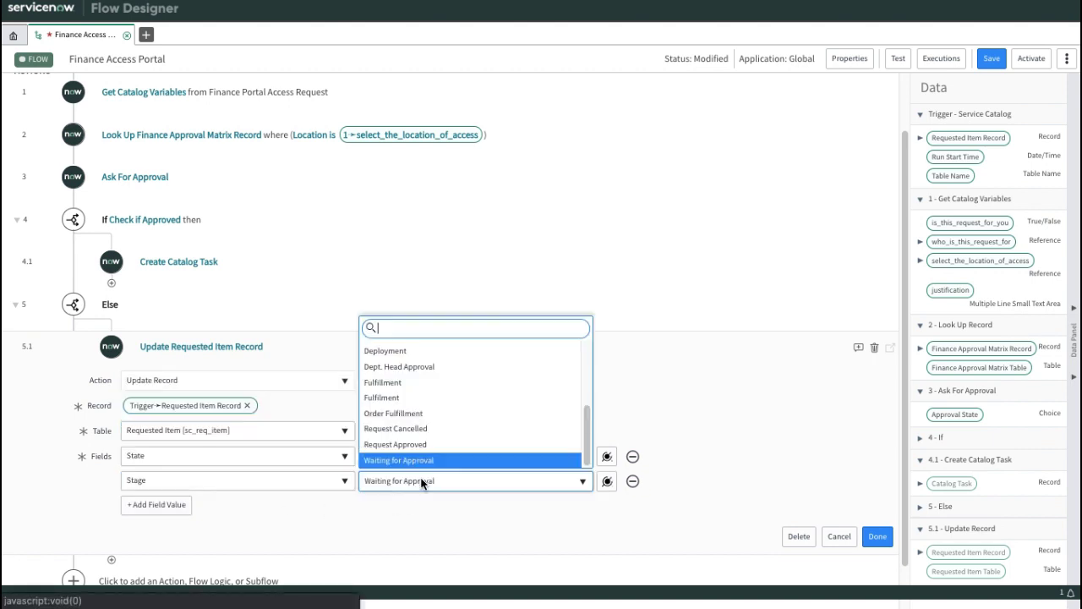
{"action": "left_click", "coordinate": [431, 429]}
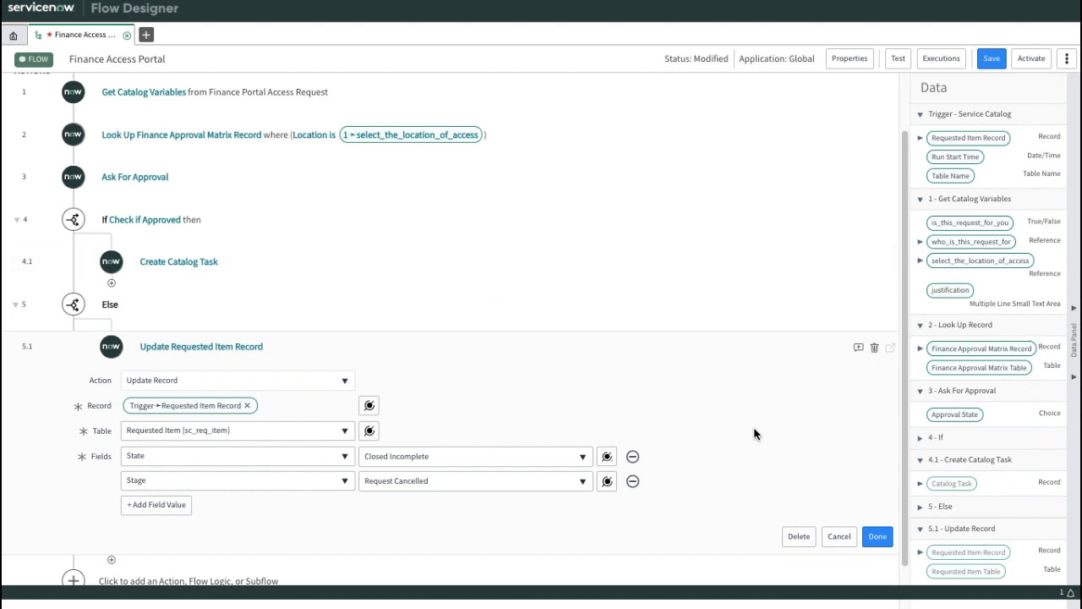
Finish the Update Record action in the Else branch, then save and activate the Finance Access Portal flow.
{"action": "left_click", "coordinate": [878, 536]}
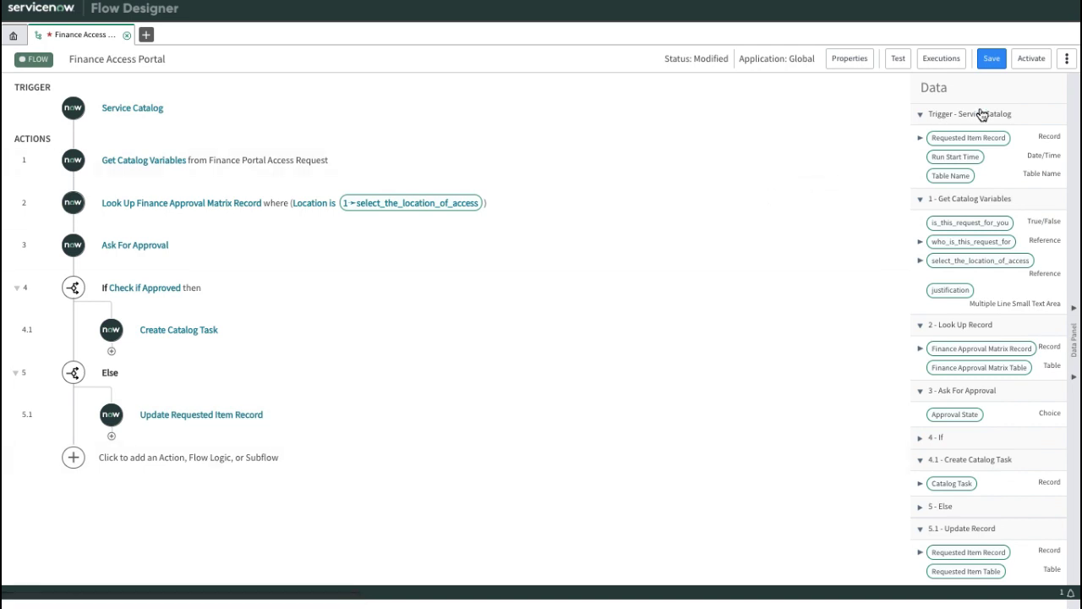
{"action": "left_click", "coordinate": [991, 59]}
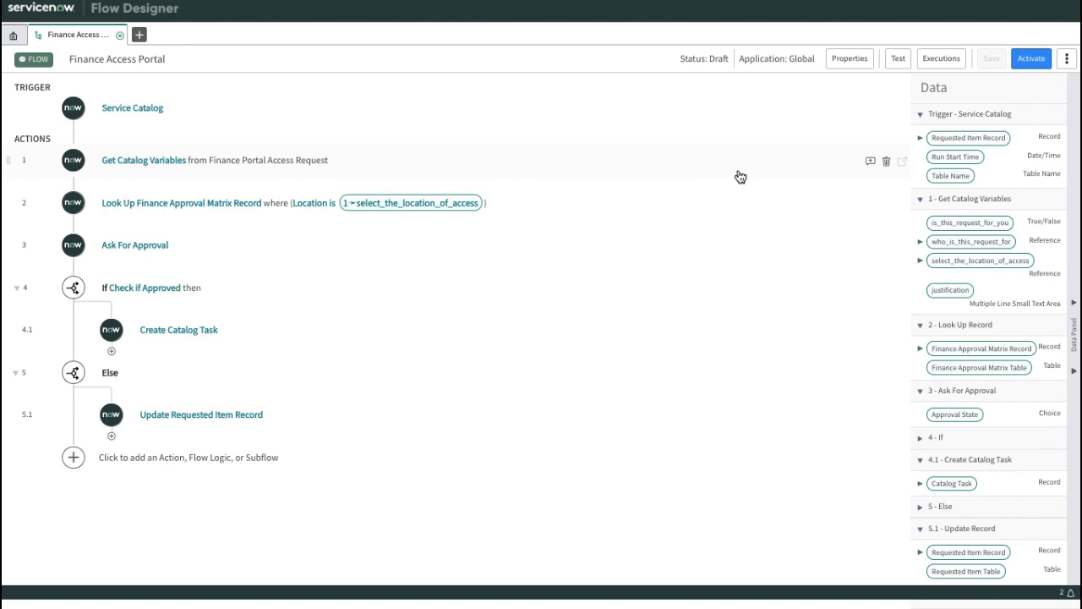
{"action": "left_click", "coordinate": [1029, 61]}
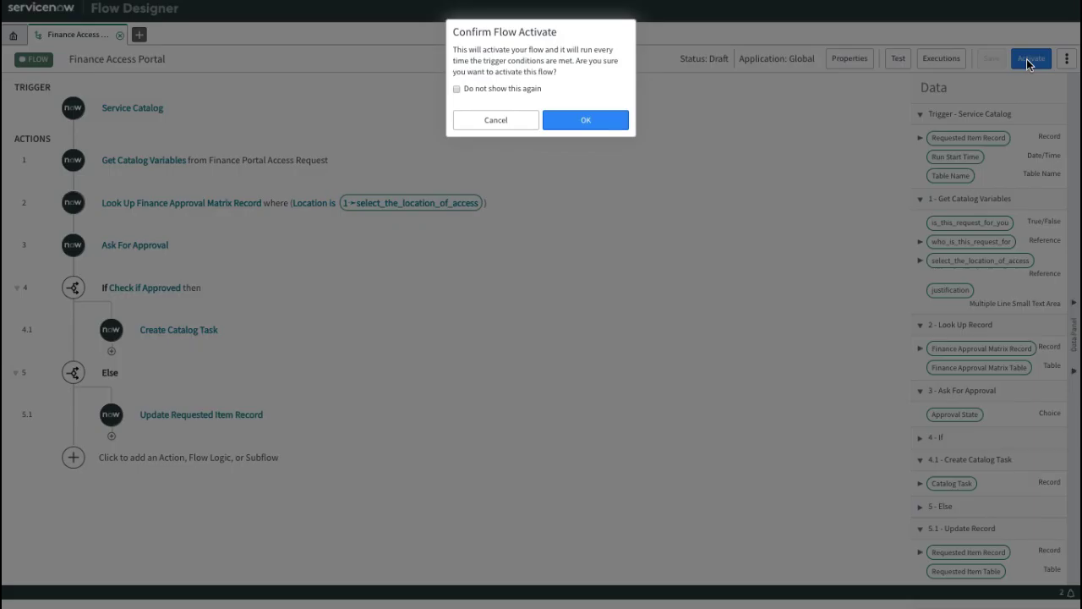
{"action": "left_click", "coordinate": [587, 120]}
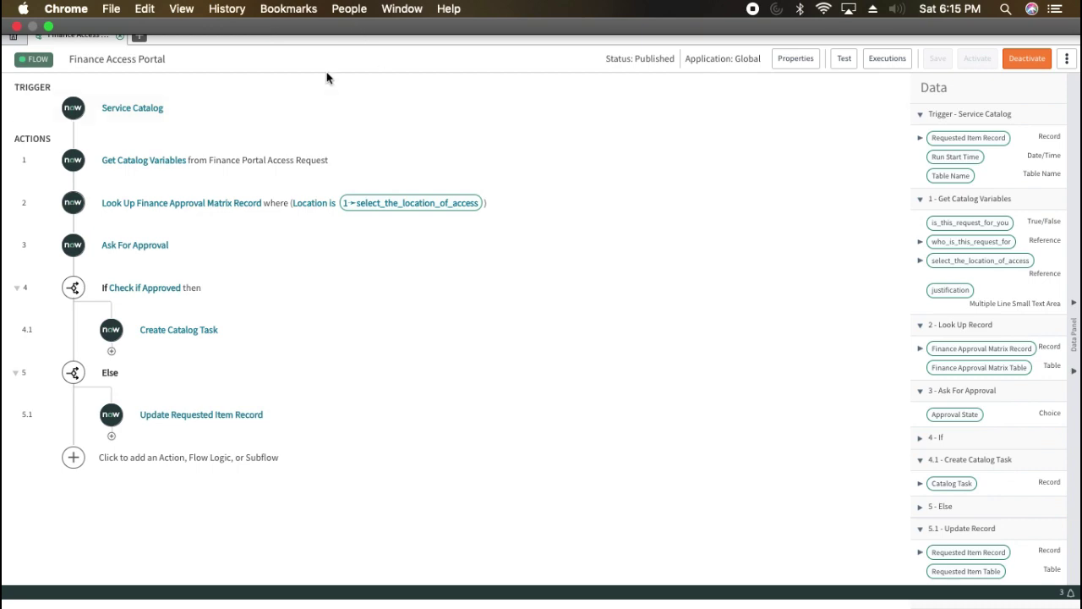
Show the browser's toolbar in full screen and switch to the page with the Finance Approval Matrixes list.
{"action": "left_click", "coordinate": [181, 9]}
{"action": "left_click", "coordinate": [233, 109]}
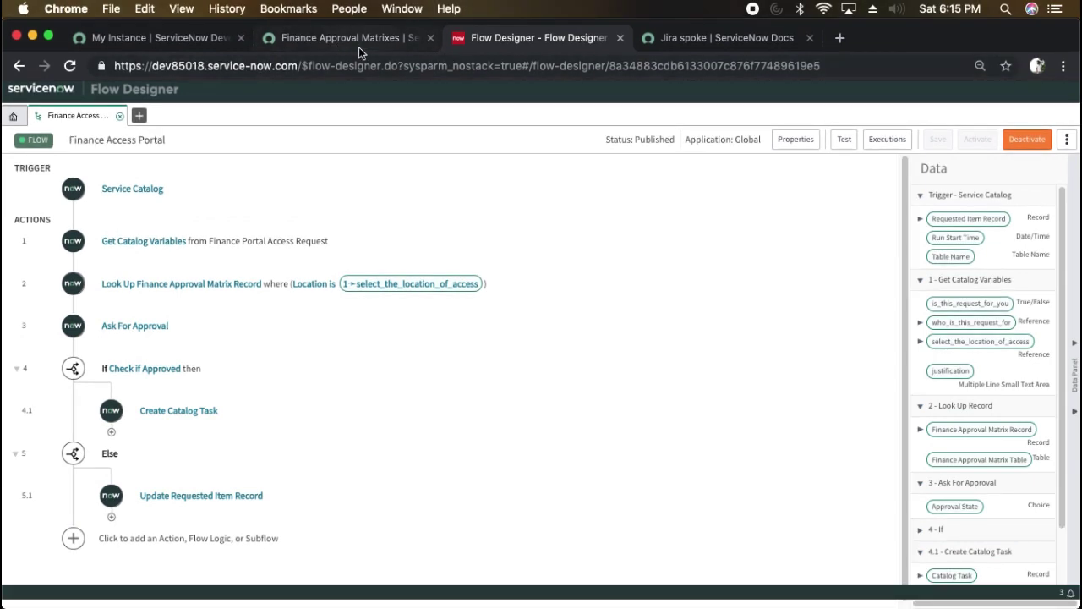
{"action": "left_click", "coordinate": [295, 39]}
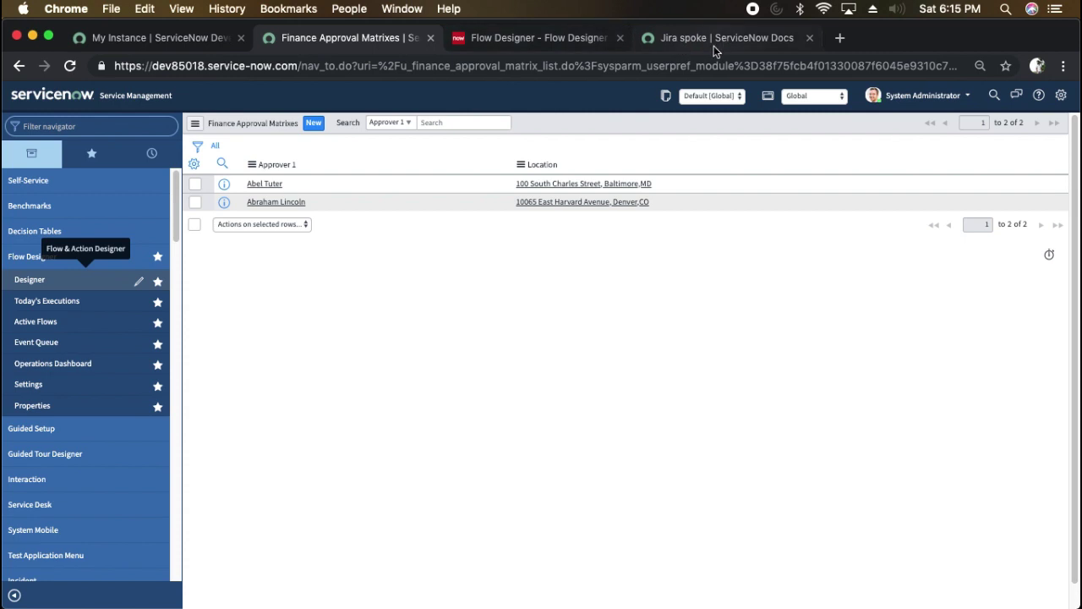
{"action": "left_click", "coordinate": [528, 44]}
{"action": "left_click", "coordinate": [362, 38]}
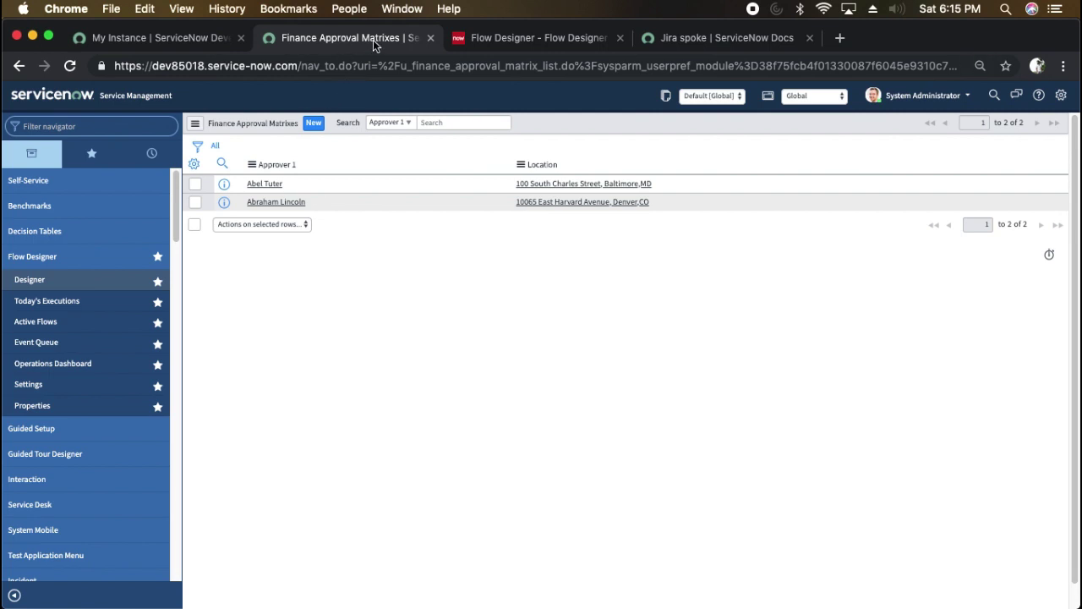
Find Maintain Items by filtering the navigator for "maintain it" and open the Finance Portal Access Request catalog item.
{"action": "left_click", "coordinate": [47, 258]}
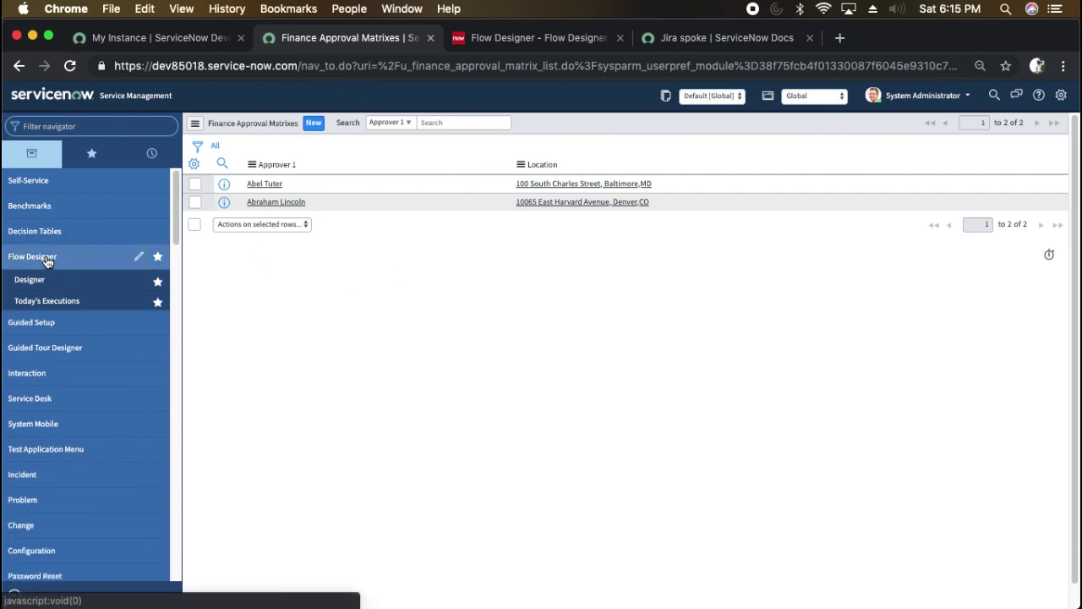
{"action": "left_click", "coordinate": [47, 257]}
{"action": "left_click", "coordinate": [47, 257]}
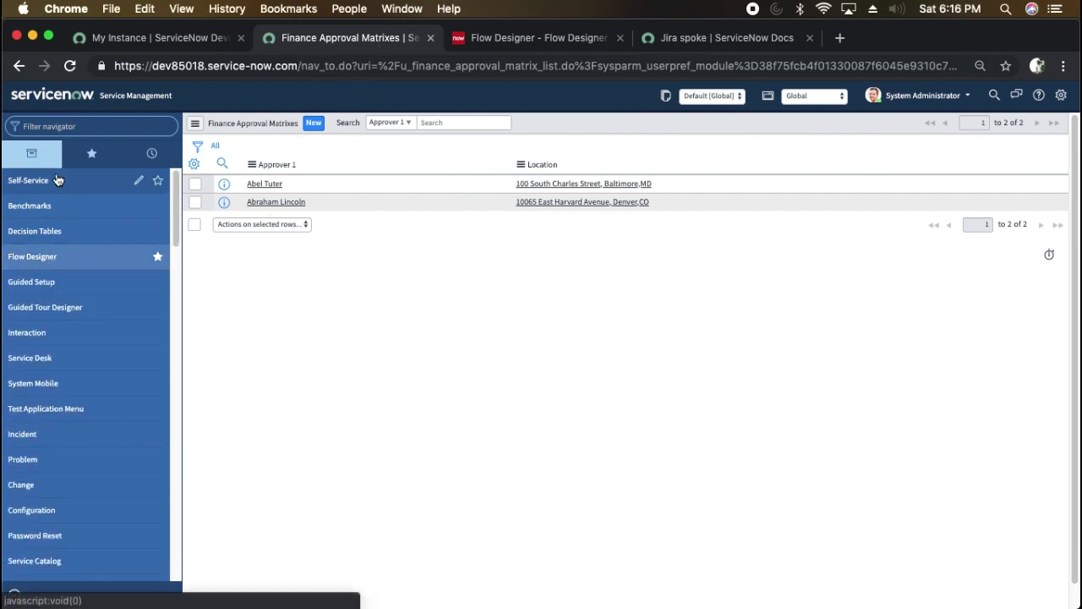
{"action": "left_click", "coordinate": [123, 126]}
{"action": "type", "text": "maintin"}
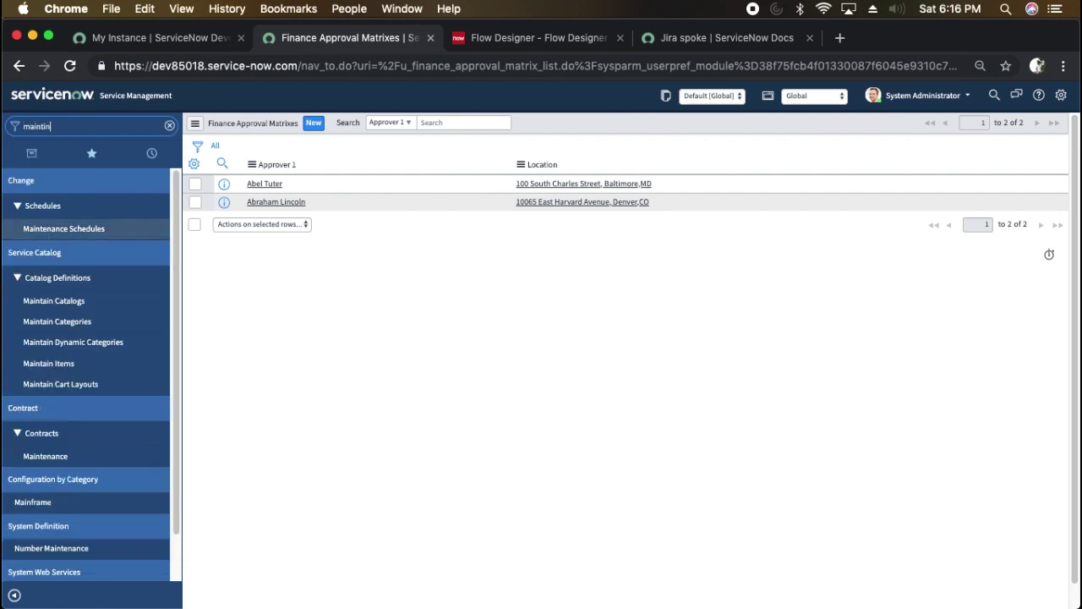
{"action": "key", "text": "BackSpace"}
{"action": "key", "text": "BackSpace"}
{"action": "type", "text": "ain it"}
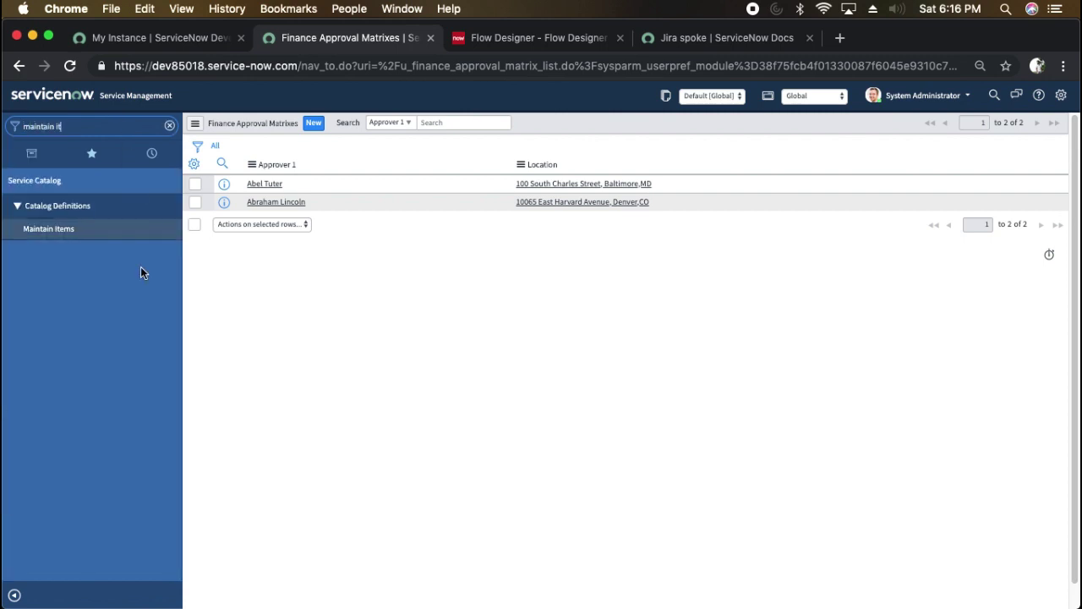
{"action": "left_click", "coordinate": [48, 239]}
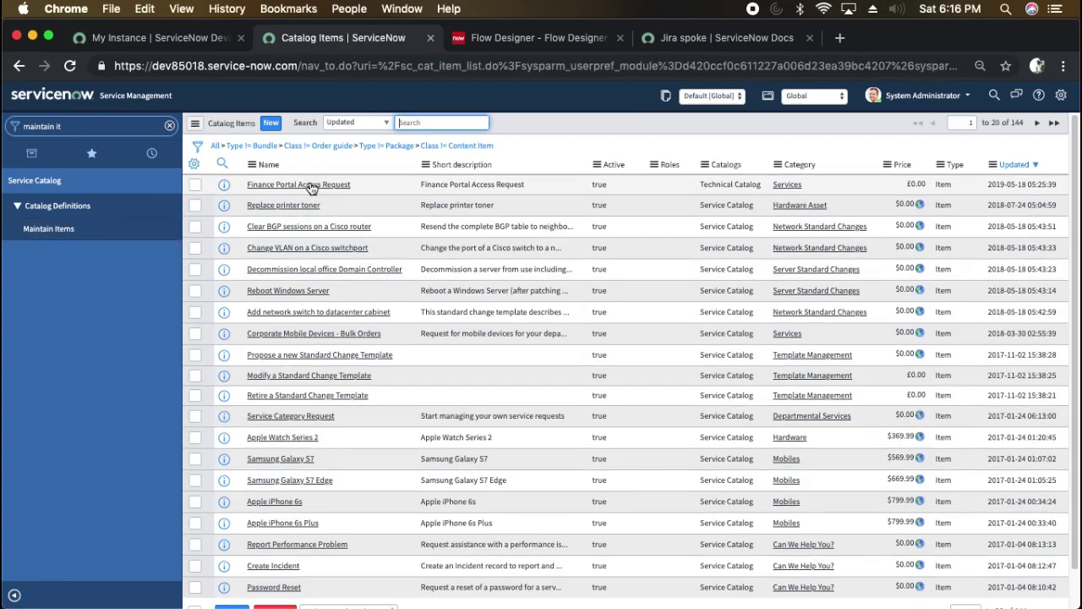
{"action": "left_click", "coordinate": [308, 186]}
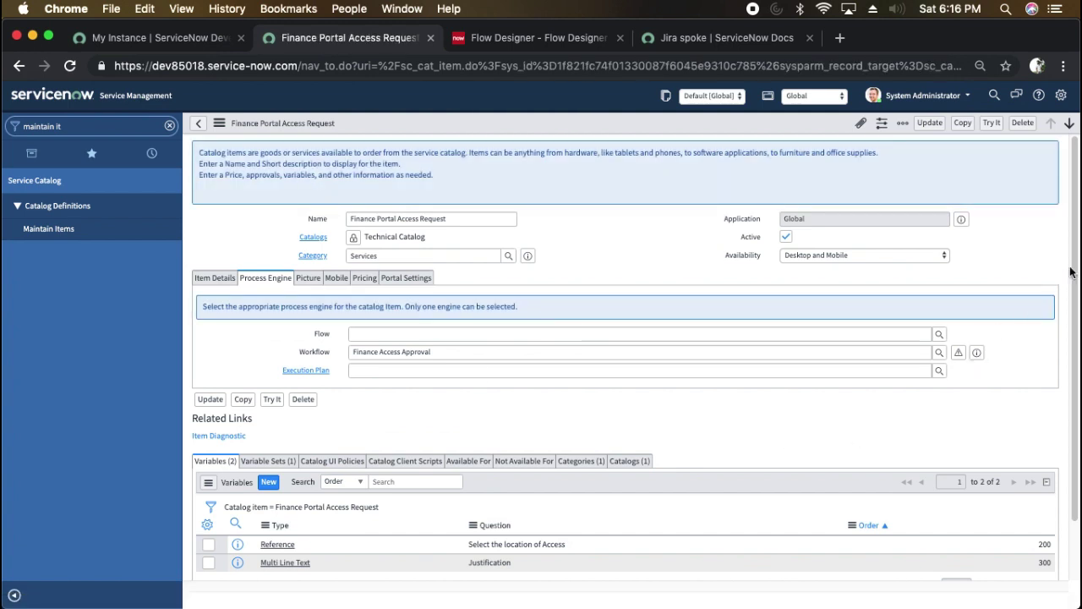
Clear the Workflow field in the catalog item's Process Engine settings.
{"action": "left_click_drag", "start_coordinate": [1071, 261], "coordinate": [1070, 367]}
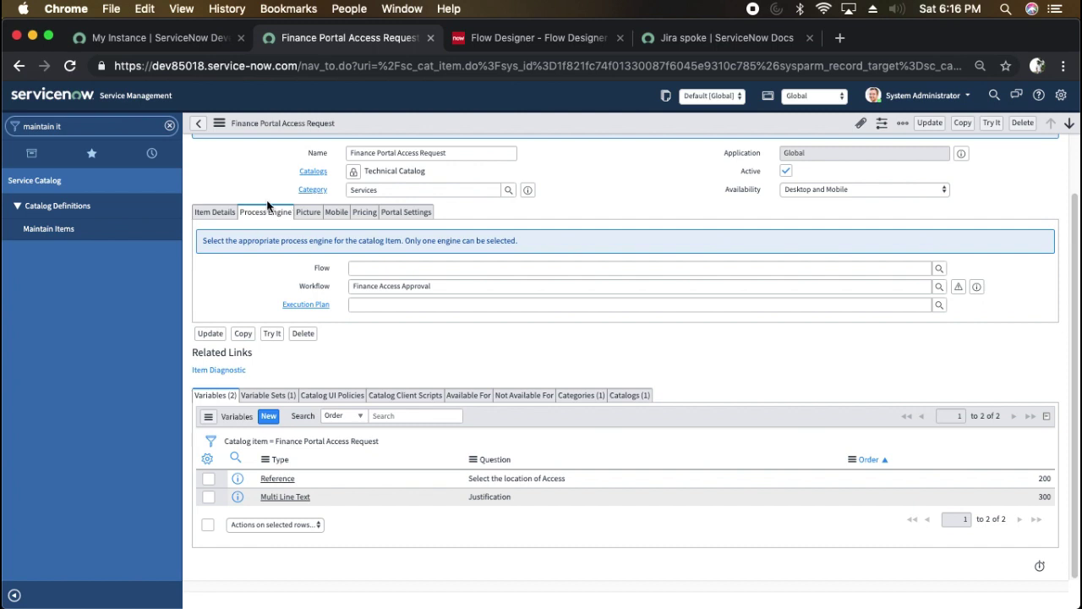
{"action": "left_click_drag", "start_coordinate": [447, 286], "coordinate": [283, 282]}
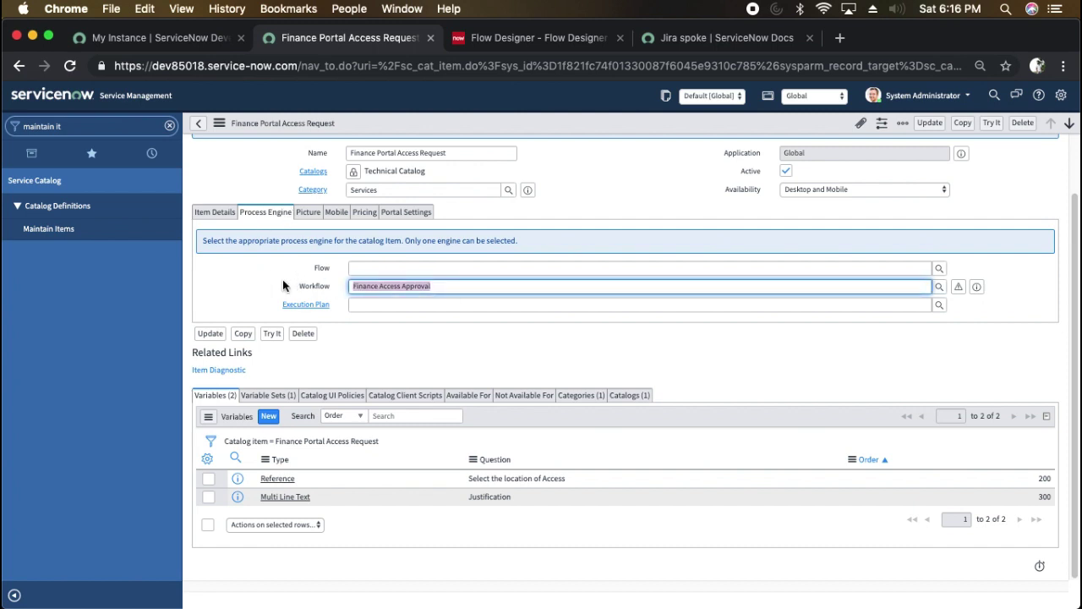
{"action": "key", "text": "BackSpace"}
{"action": "left_click", "coordinate": [386, 286]}
{"action": "scroll", "coordinate": [386, 301], "scroll_direction": "up", "scroll_amount": 1}
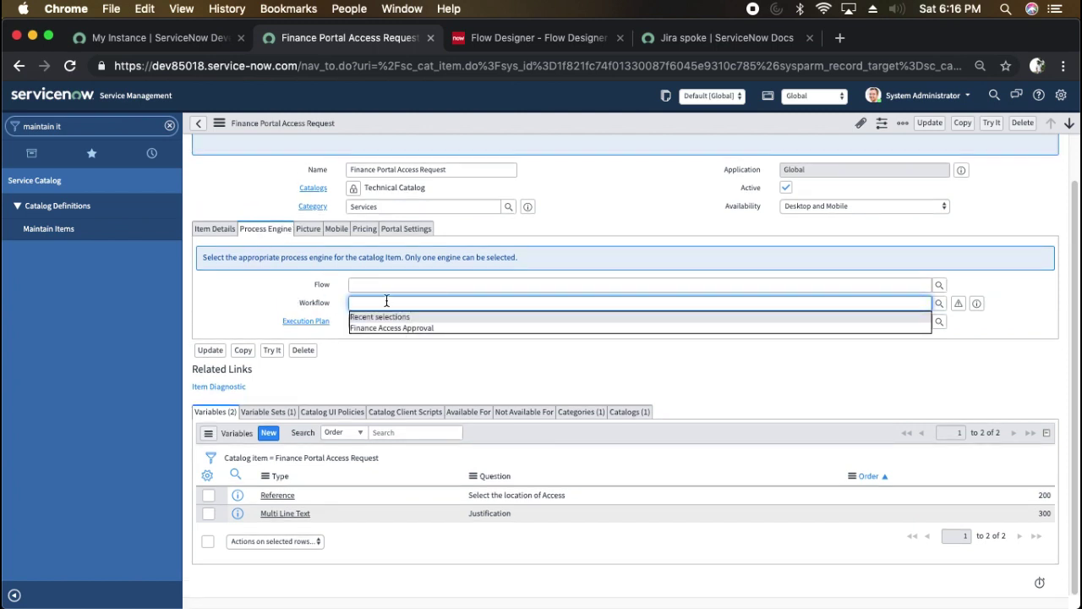
Set the catalog item's Flow to Finance Access Portal and save the record.
{"action": "left_click", "coordinate": [552, 284]}
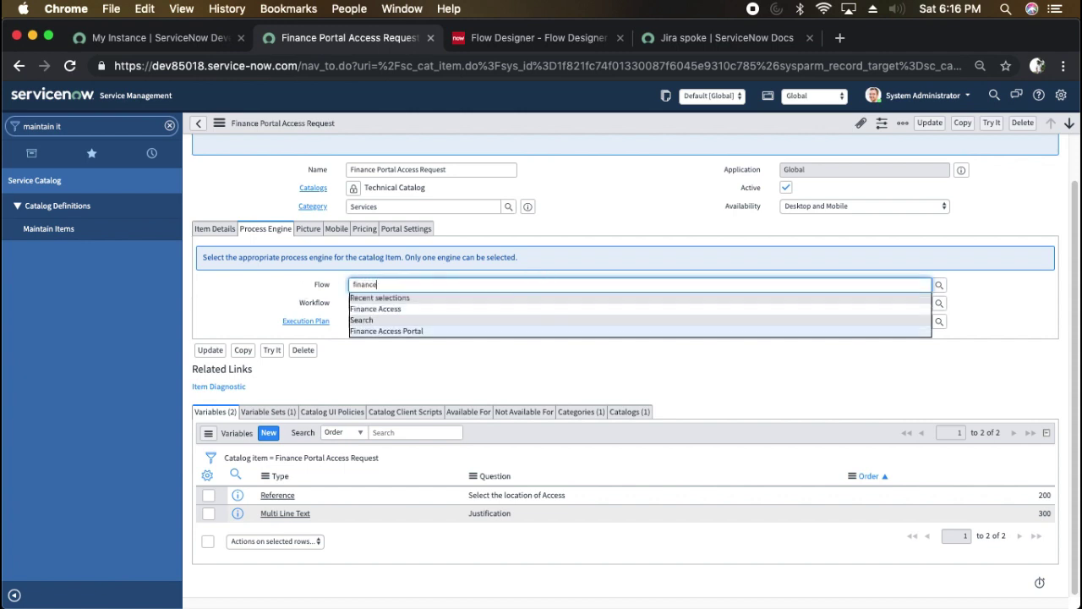
{"action": "key", "text": "Down"}
{"action": "key", "text": "Down"}
{"action": "key", "text": "Return"}
{"action": "left_click", "coordinate": [622, 232]}
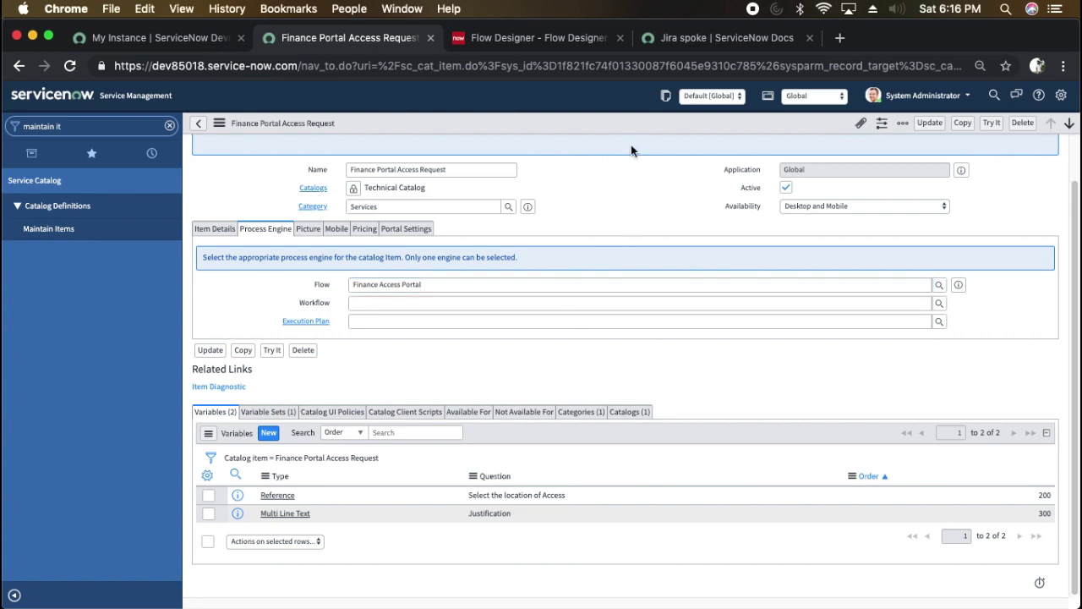
{"action": "right_click", "coordinate": [606, 122]}
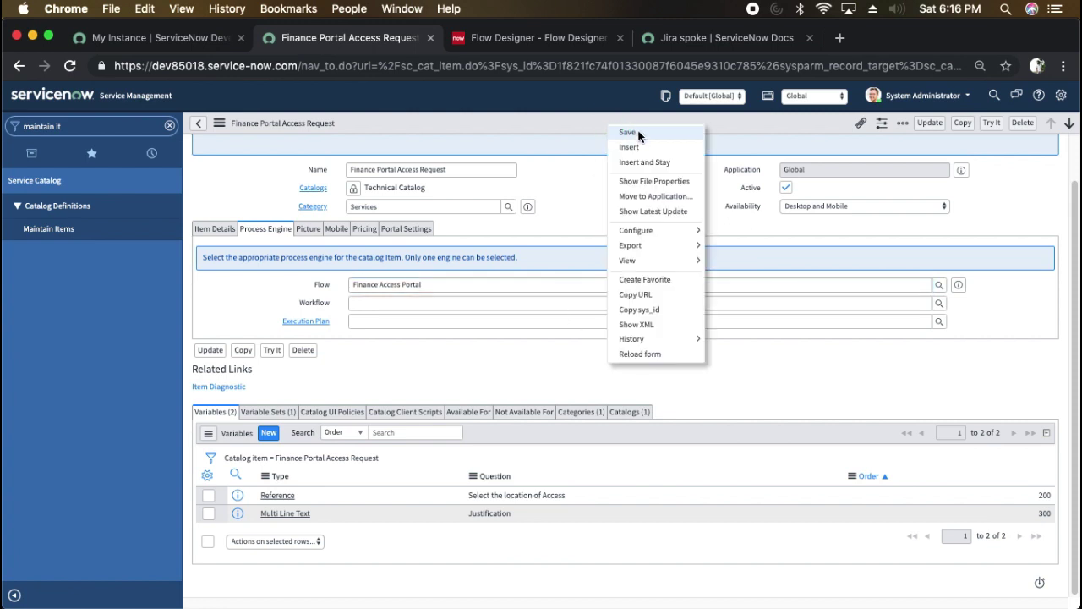
{"action": "left_click", "coordinate": [639, 135]}
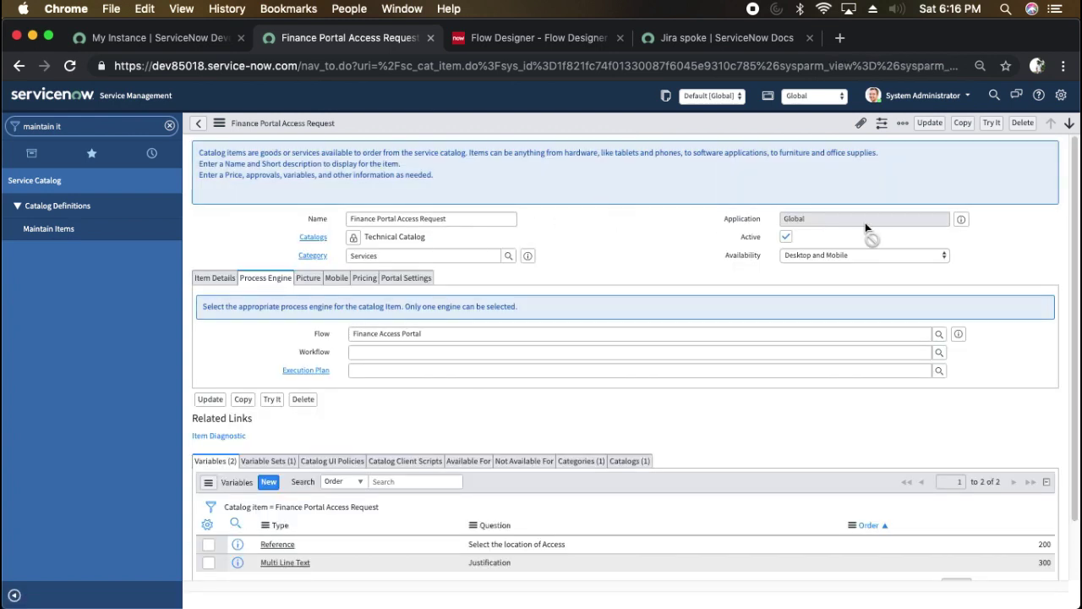
Try out the catalog item and select the Denver, CO location as the location of access.
{"action": "left_click", "coordinate": [992, 122]}
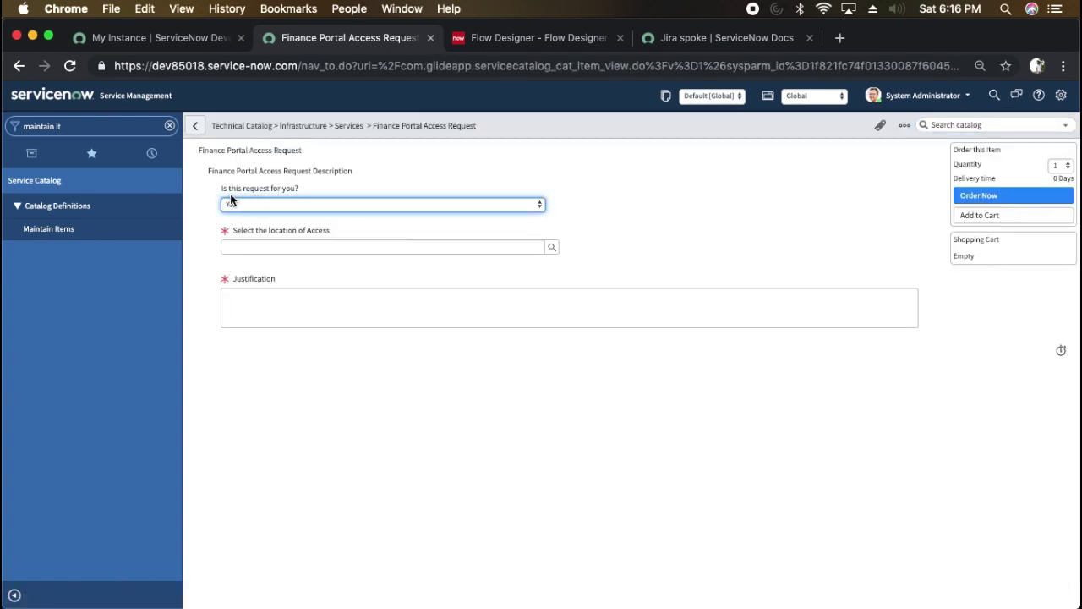
{"action": "left_click", "coordinate": [308, 250]}
{"action": "left_click", "coordinate": [553, 247]}
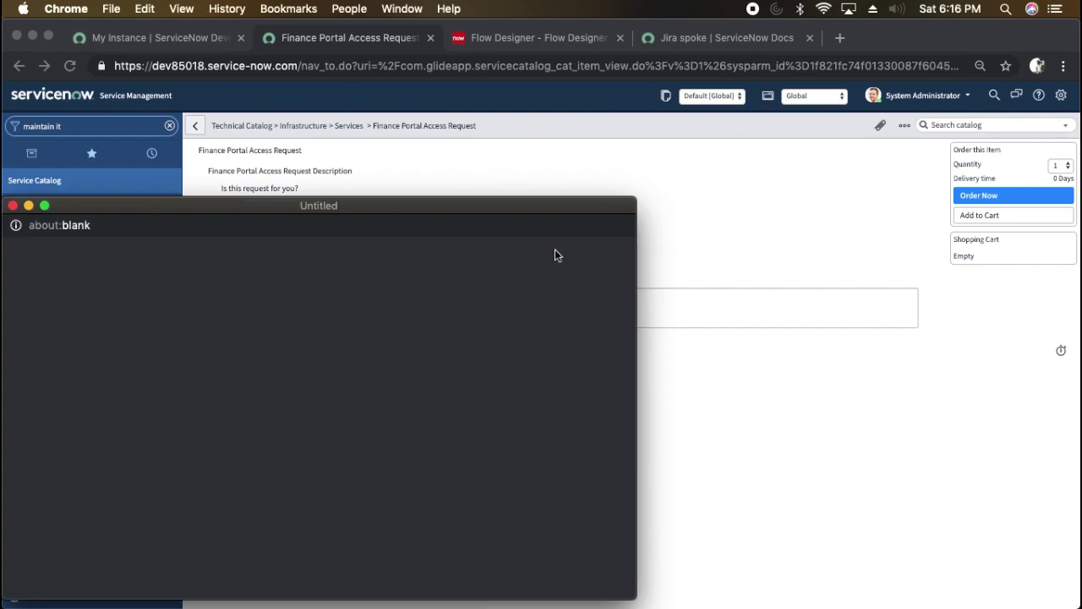
{"action": "left_click", "coordinate": [145, 325]}
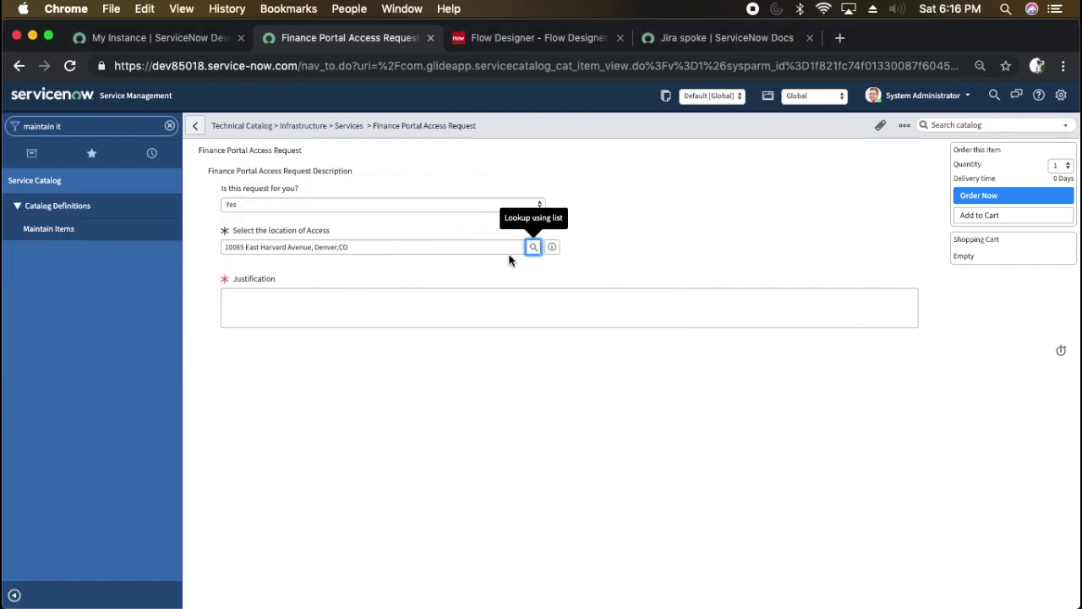
Enter "Test request" as the justification and order the item.
{"action": "left_click", "coordinate": [330, 298]}
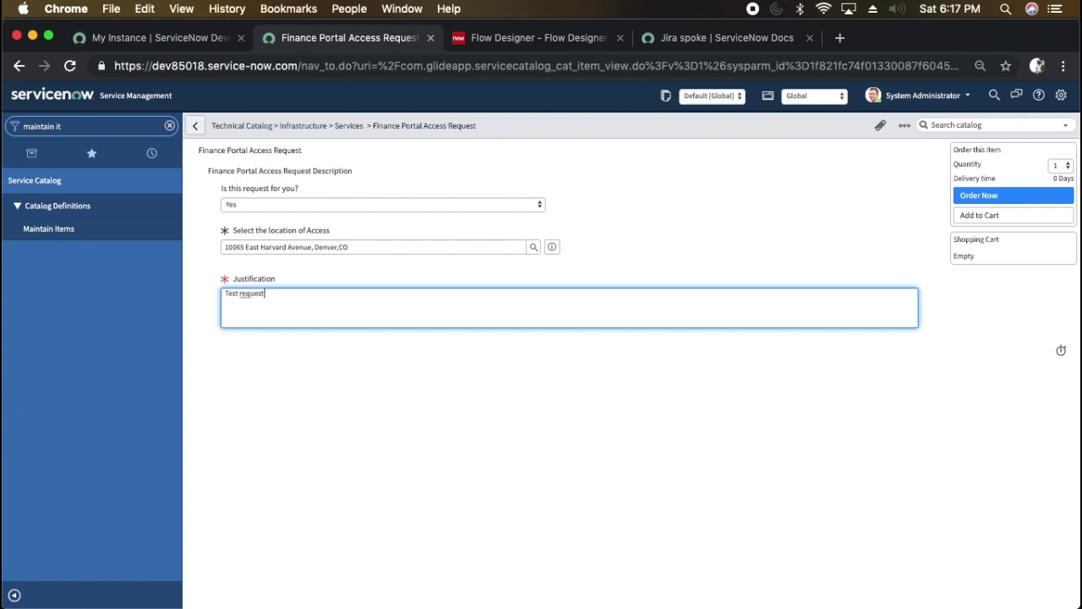
{"action": "left_click", "coordinate": [616, 212]}
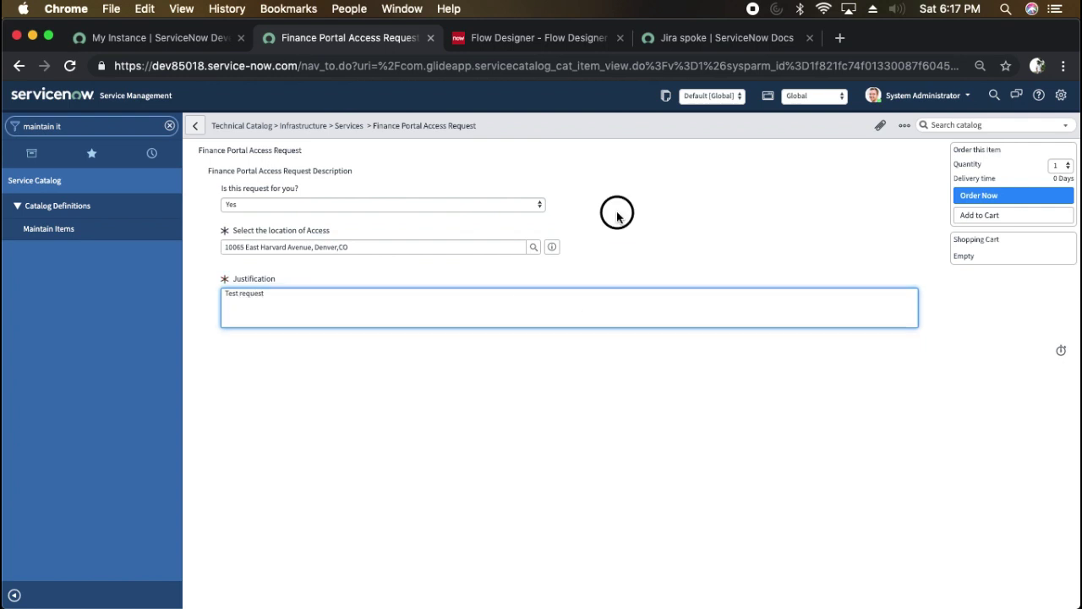
{"action": "left_click", "coordinate": [1014, 200]}
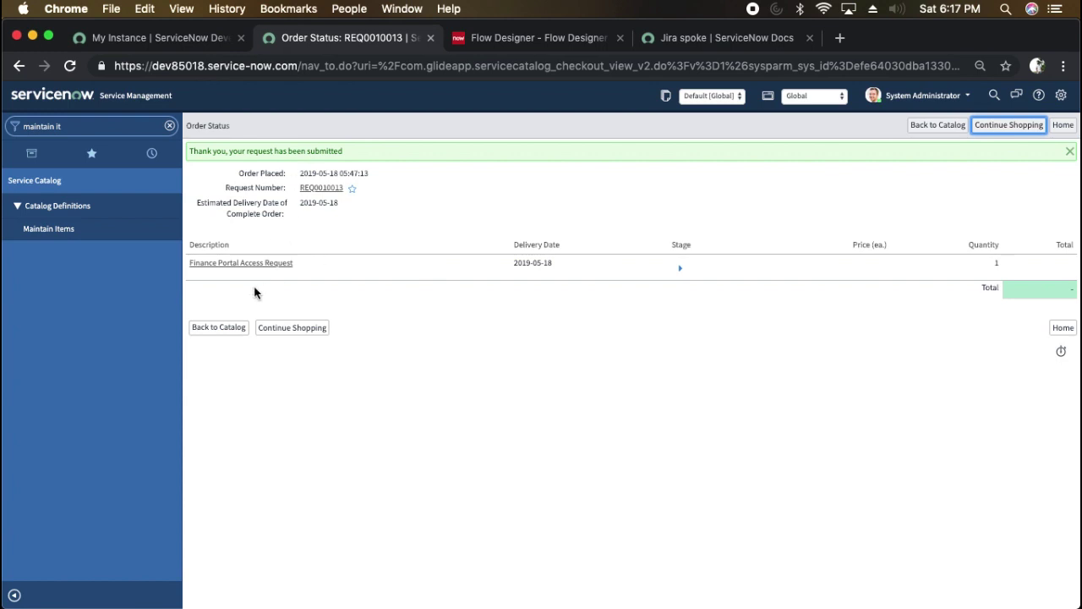
Open the ordered Finance Portal Access Request record, reload it and go to its Approvers list.
{"action": "left_click", "coordinate": [245, 265]}
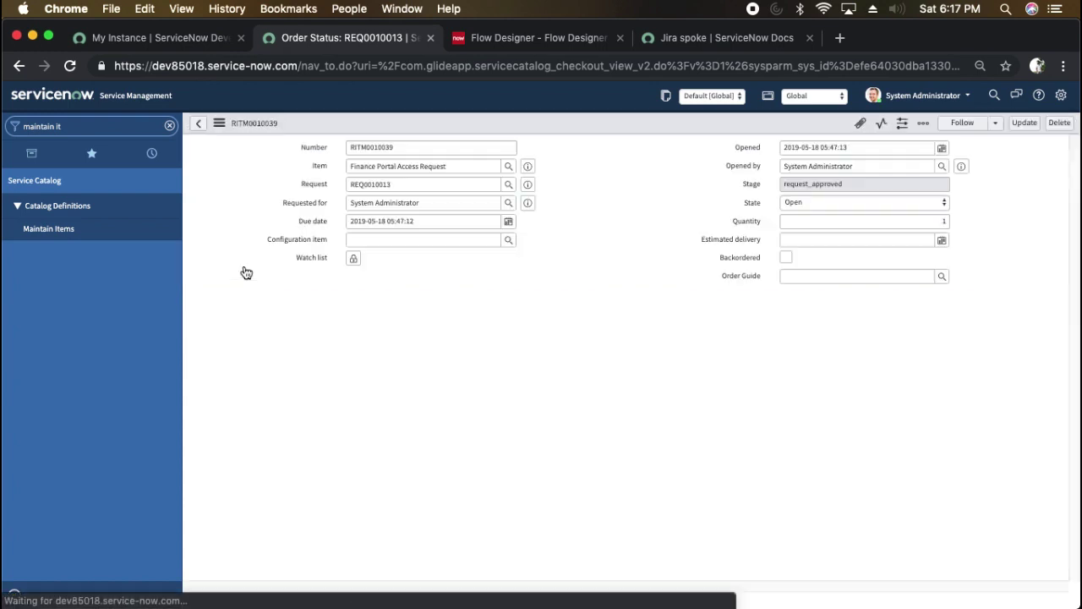
{"action": "right_click", "coordinate": [536, 123]}
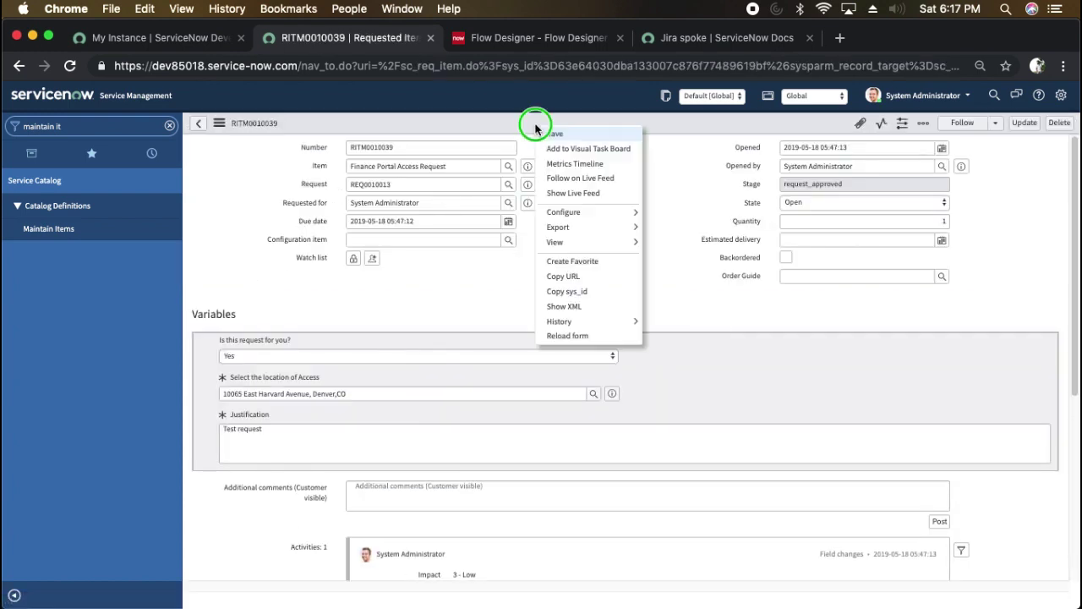
{"action": "left_click", "coordinate": [583, 335]}
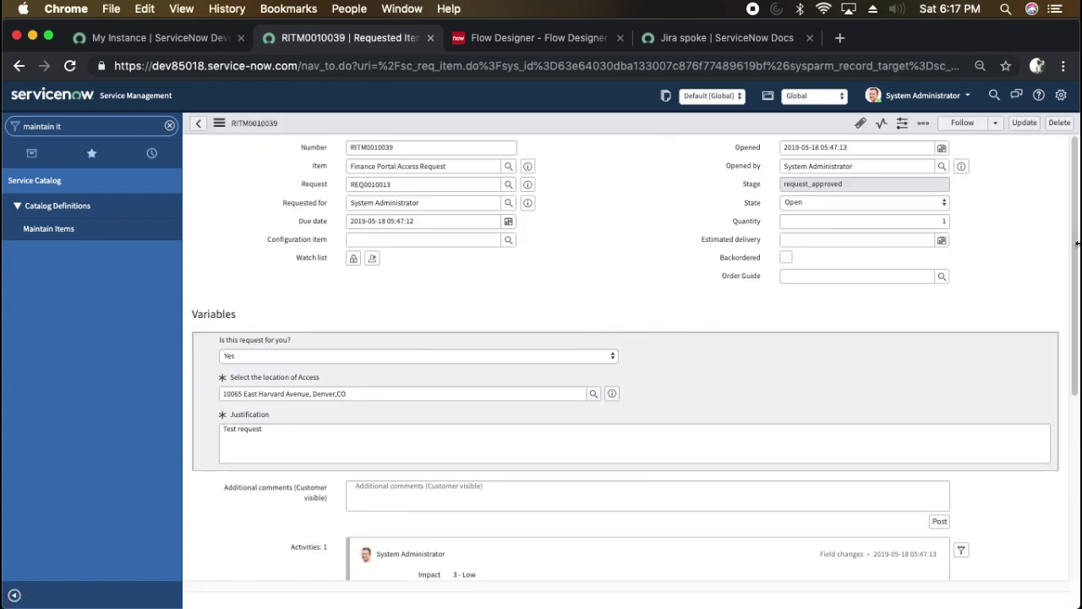
{"action": "left_click_drag", "start_coordinate": [1072, 192], "coordinate": [1071, 377]}
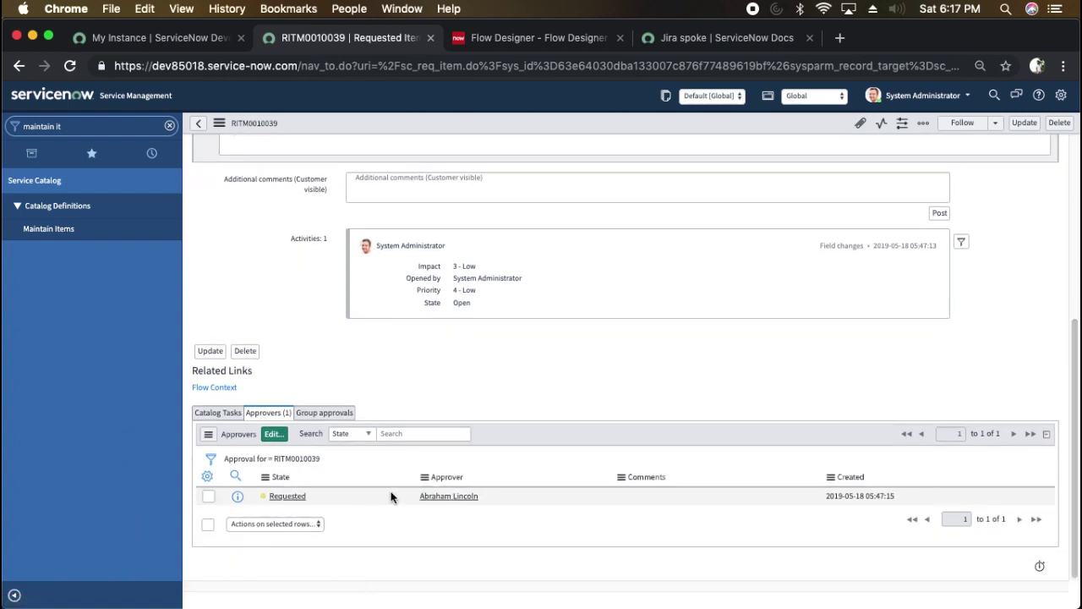
Approve the pending entry in the Approvers list, then reload the requested item and check its approval state.
{"action": "right_click", "coordinate": [354, 499]}
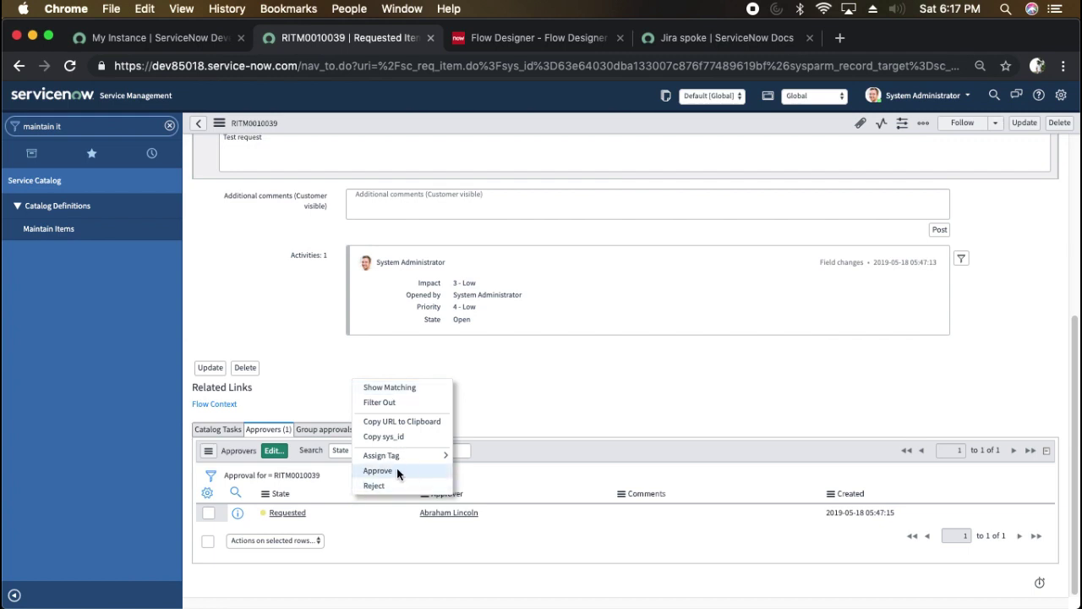
{"action": "left_click", "coordinate": [378, 470]}
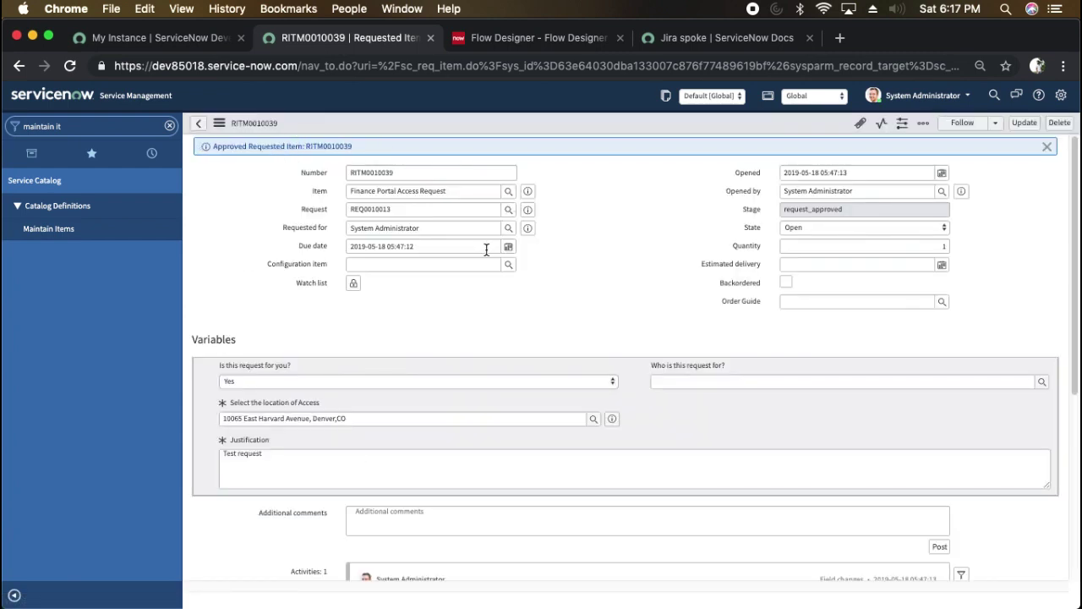
{"action": "mouse_move", "coordinate": [1072, 230]}
{"action": "left_mouse_down"}
{"action": "mouse_move", "coordinate": [1070, 442]}
{"action": "mouse_move", "coordinate": [1071, 230]}
{"action": "left_mouse_up"}
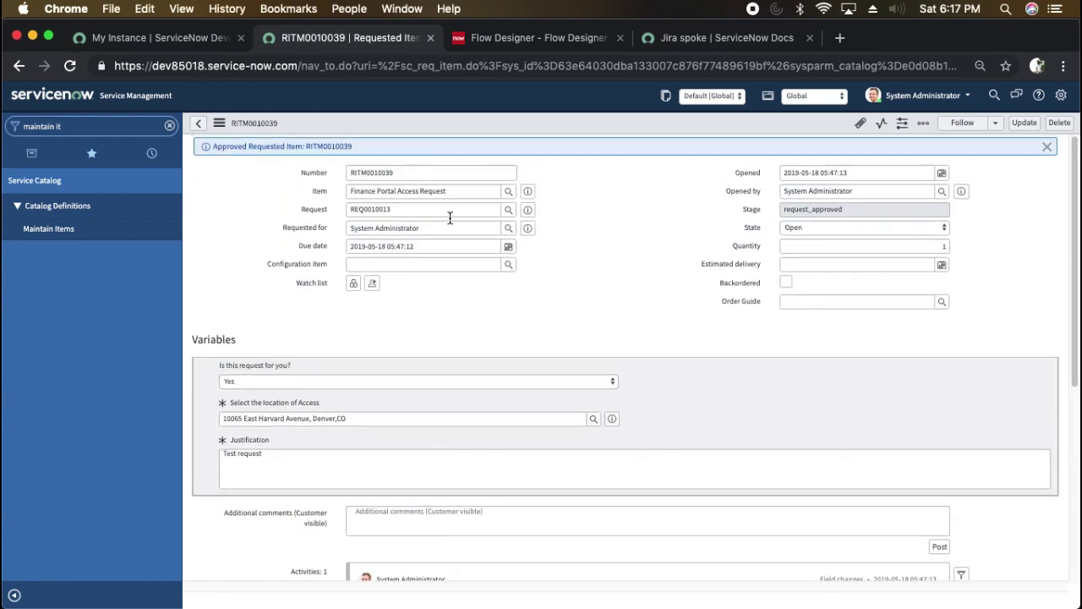
{"action": "right_click", "coordinate": [551, 127]}
{"action": "left_click", "coordinate": [589, 330]}
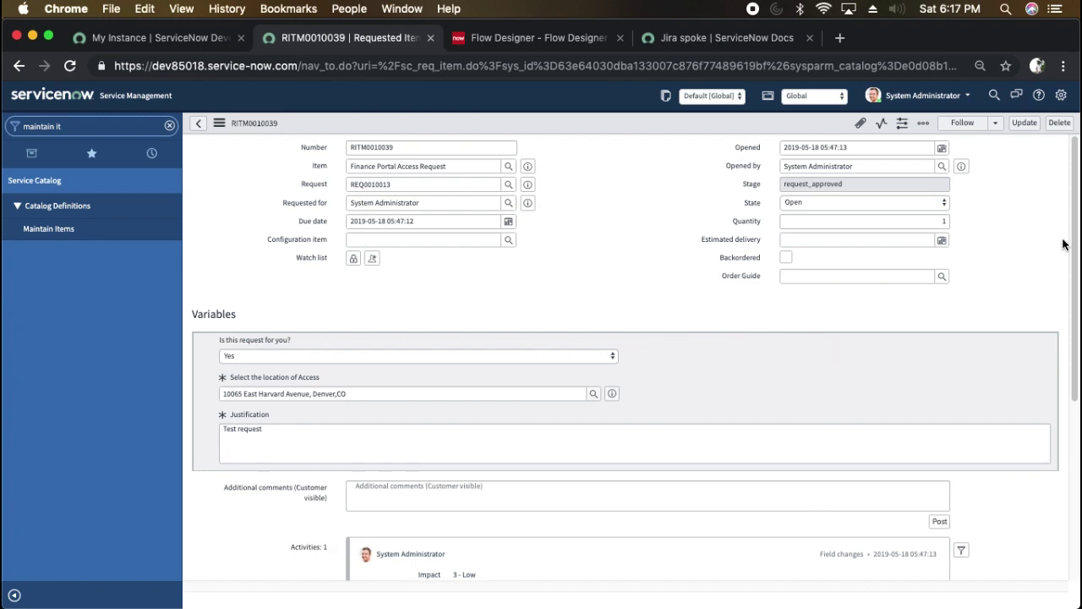
{"action": "left_click_drag", "start_coordinate": [1072, 230], "coordinate": [998, 406]}
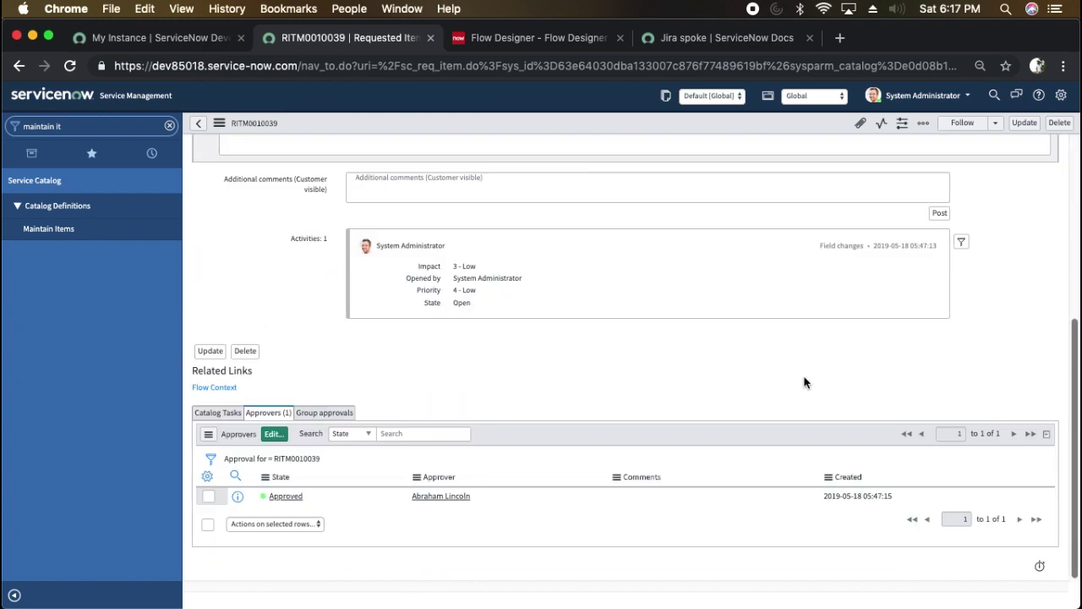
Refresh the requested item's Catalog Tasks list, then reload the whole record and check the list for the generated task.
{"action": "left_click", "coordinate": [216, 413]}
{"action": "left_click", "coordinate": [208, 434]}
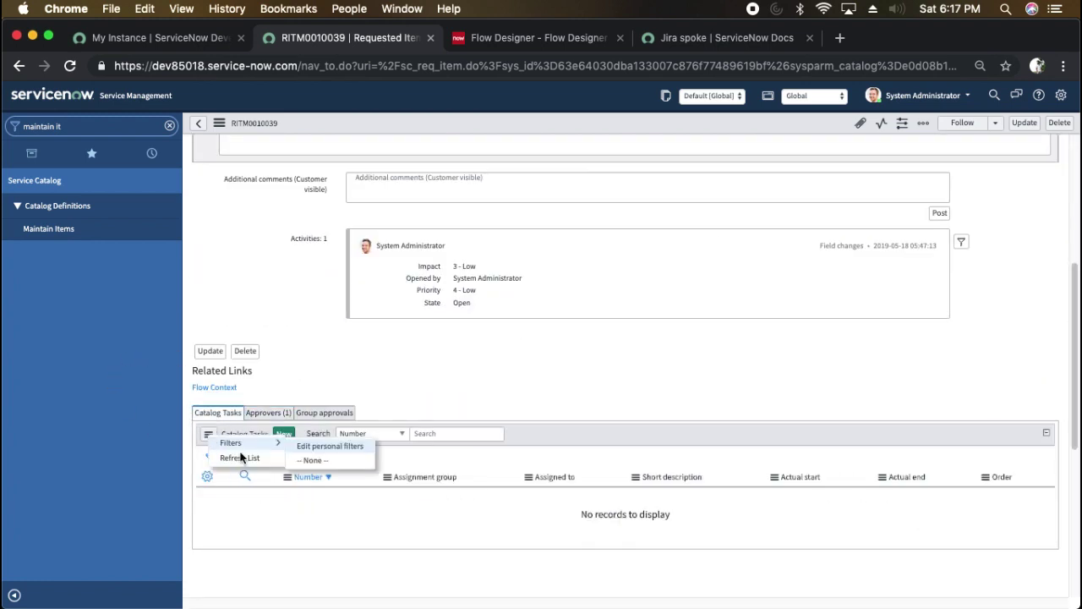
{"action": "left_click", "coordinate": [238, 458]}
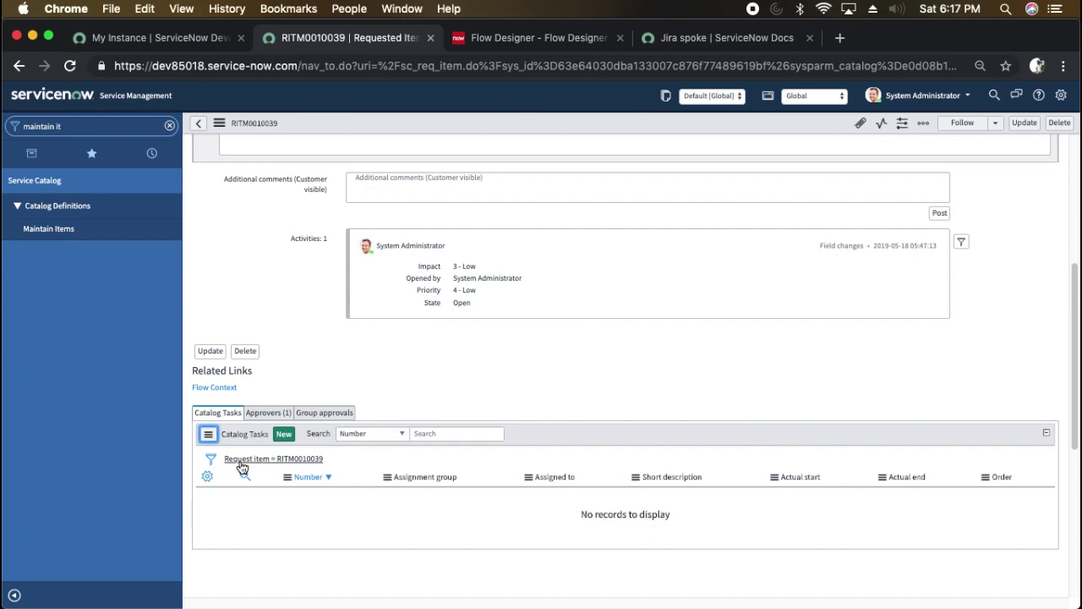
{"action": "right_click", "coordinate": [495, 130]}
{"action": "left_click", "coordinate": [566, 338]}
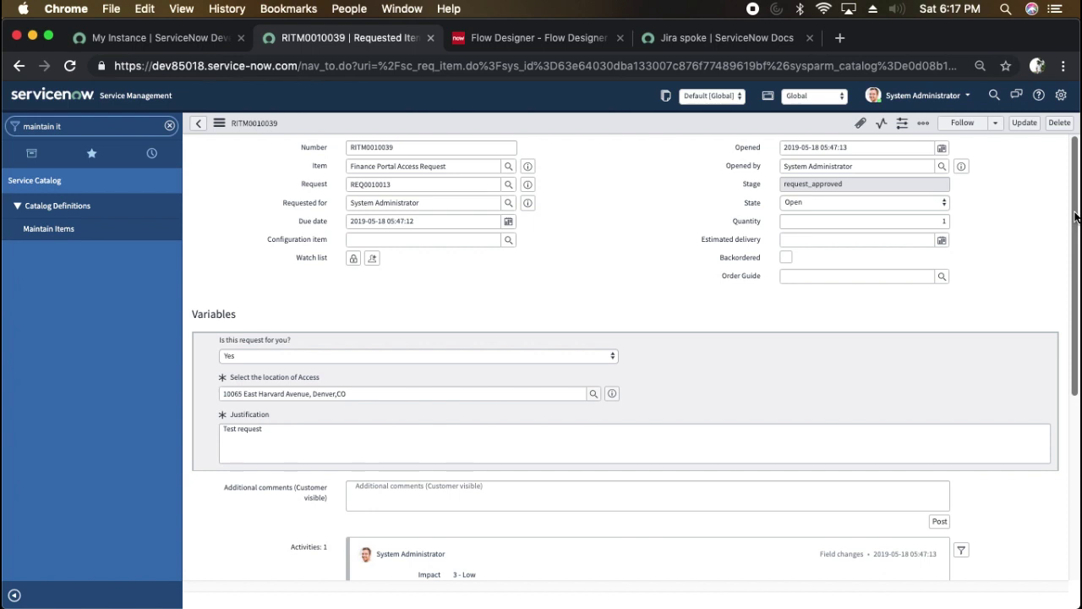
{"action": "left_click_drag", "start_coordinate": [1076, 217], "coordinate": [1073, 598]}
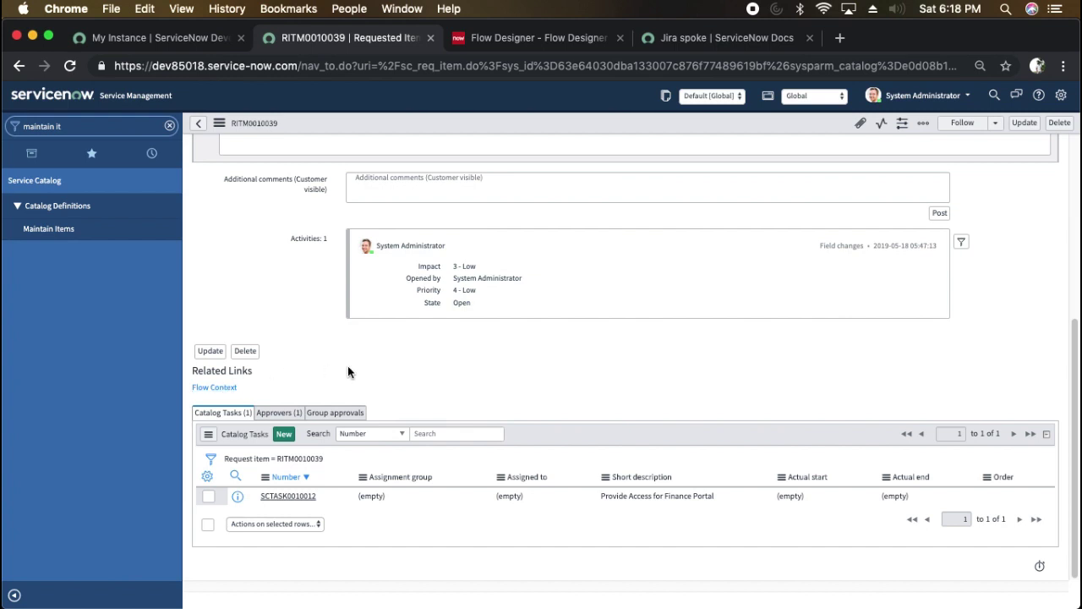
Examine the flow's execution details through the requested item's flow context, then return and check the catalog task's short description.
{"action": "left_click", "coordinate": [217, 388]}
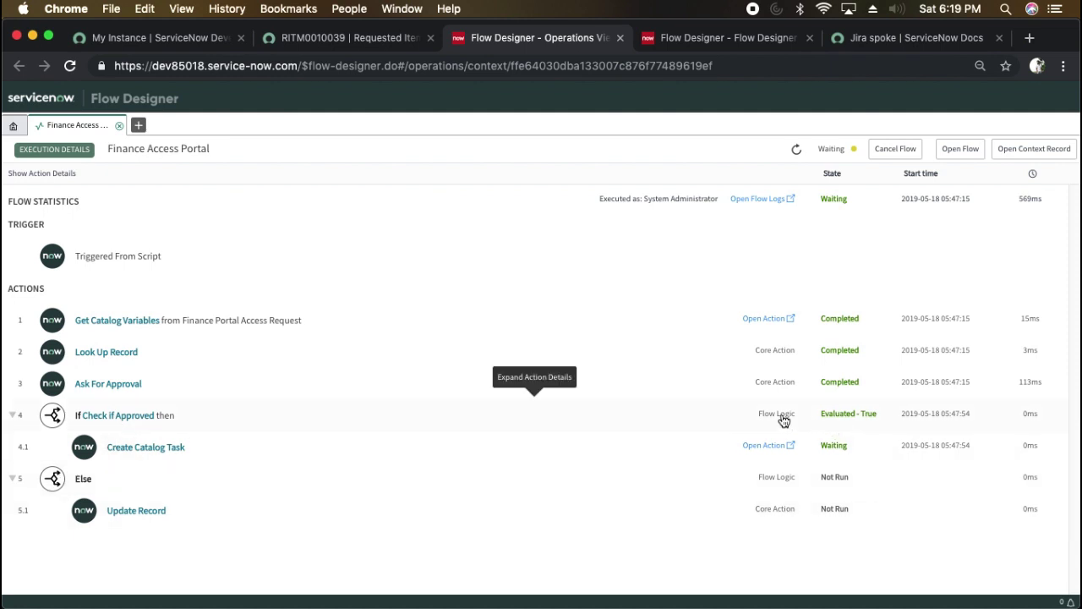
{"action": "left_click", "coordinate": [368, 41]}
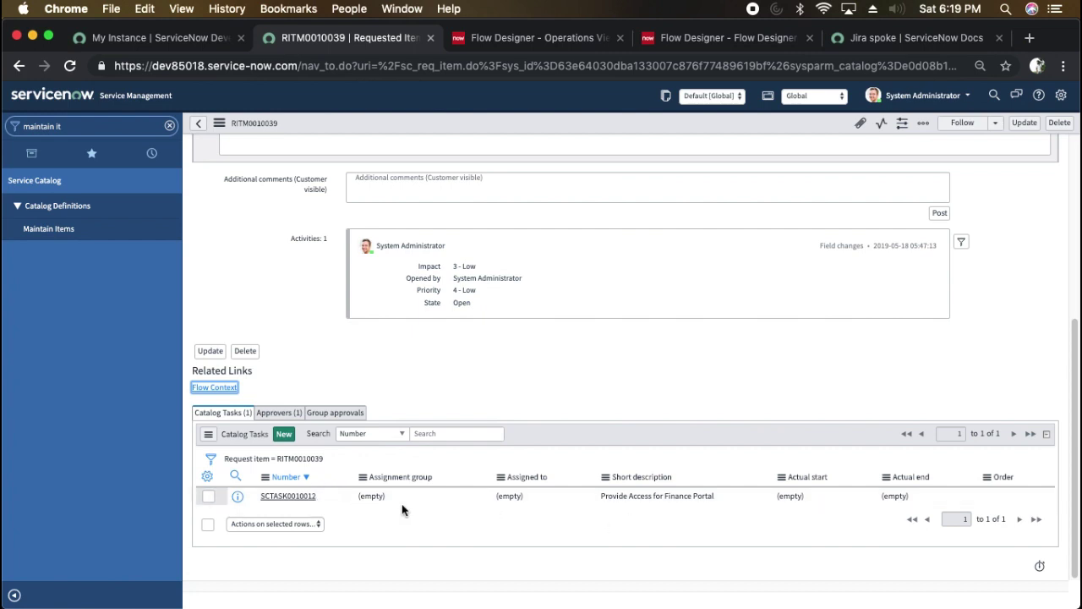
{"action": "left_click_drag", "start_coordinate": [602, 496], "coordinate": [715, 497]}
{"action": "double_click", "coordinate": [620, 497]}
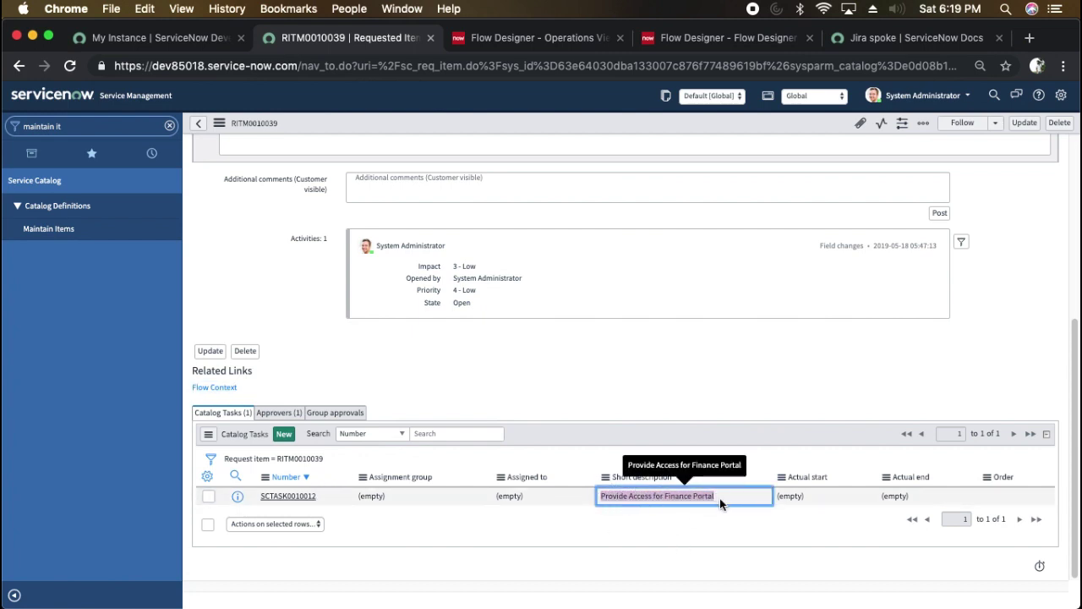
Open the Provide Access for Finance Portal catalog task and examine its available State options and short description.
{"action": "left_click", "coordinate": [276, 500]}
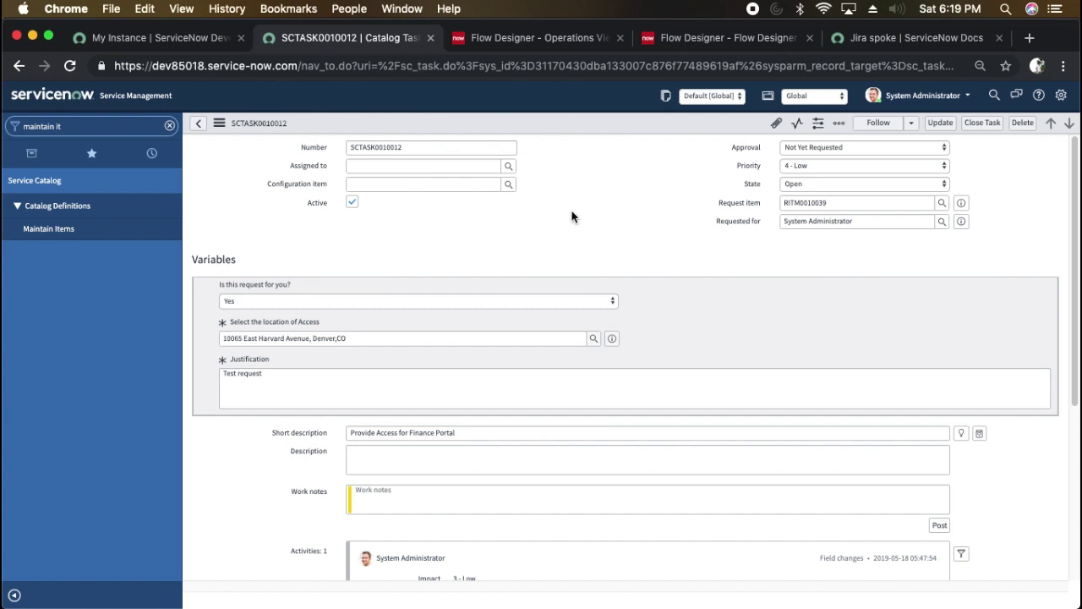
{"action": "left_click", "coordinate": [218, 124]}
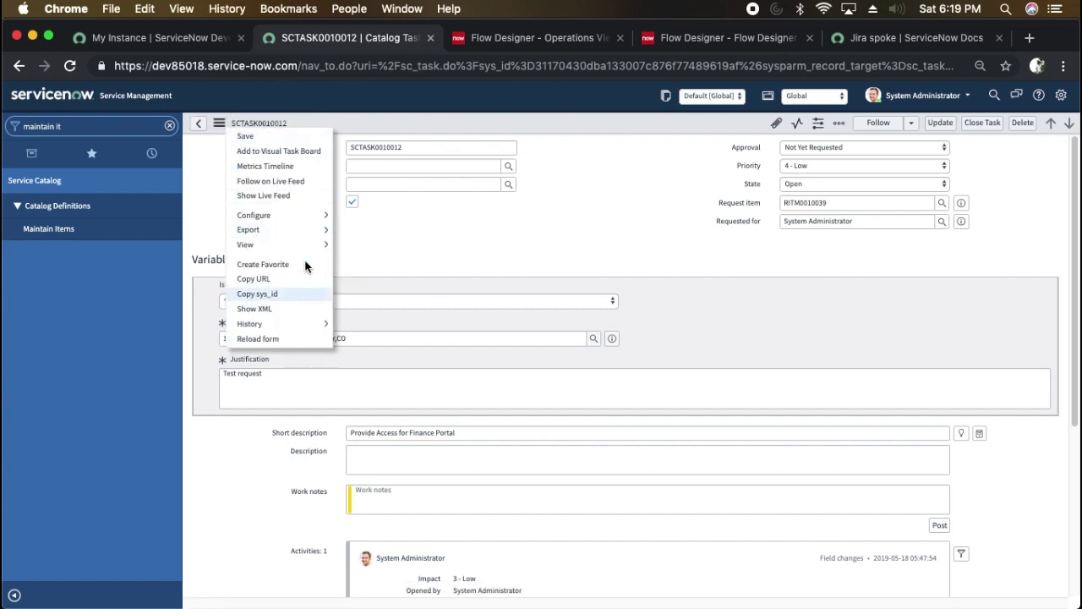
{"action": "left_click", "coordinate": [633, 219]}
{"action": "left_click", "coordinate": [801, 183]}
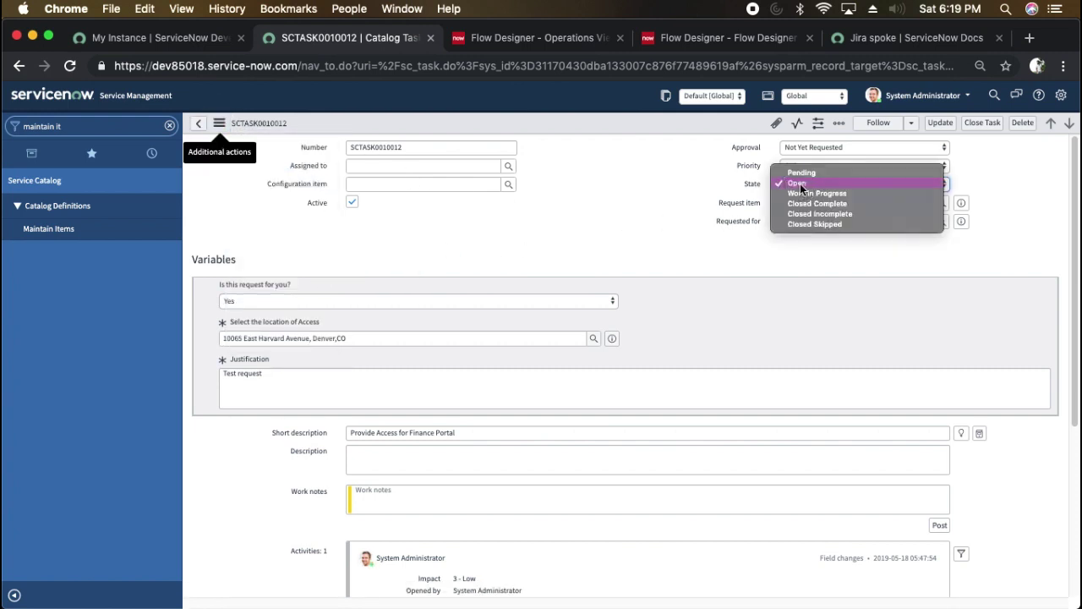
{"action": "left_click", "coordinate": [665, 203]}
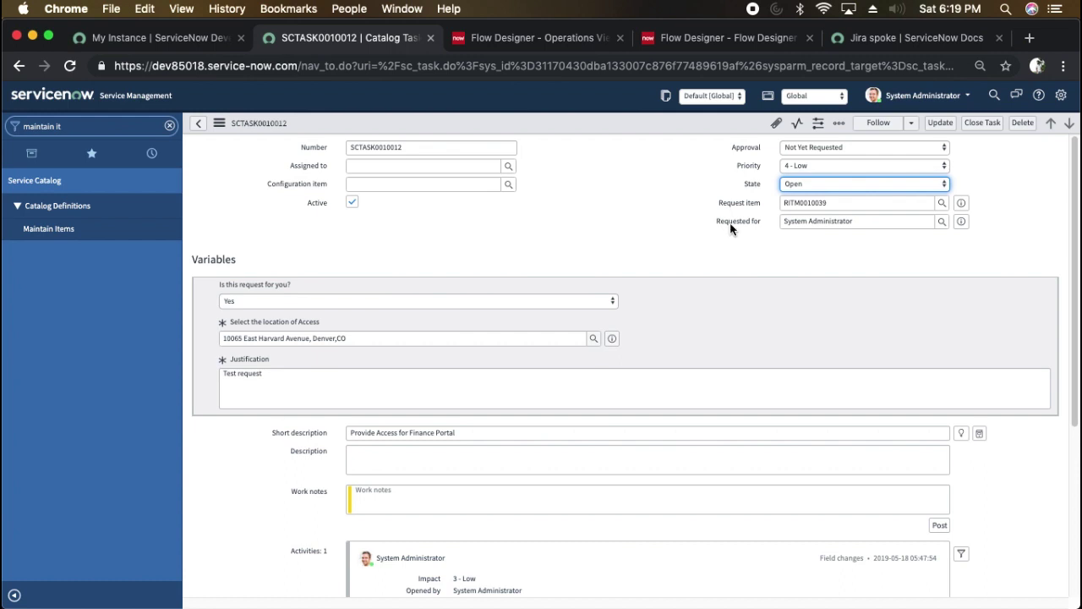
{"action": "left_click", "coordinate": [833, 184]}
{"action": "left_click", "coordinate": [695, 192]}
{"action": "left_click", "coordinate": [457, 433]}
{"action": "left_click", "coordinate": [572, 219]}
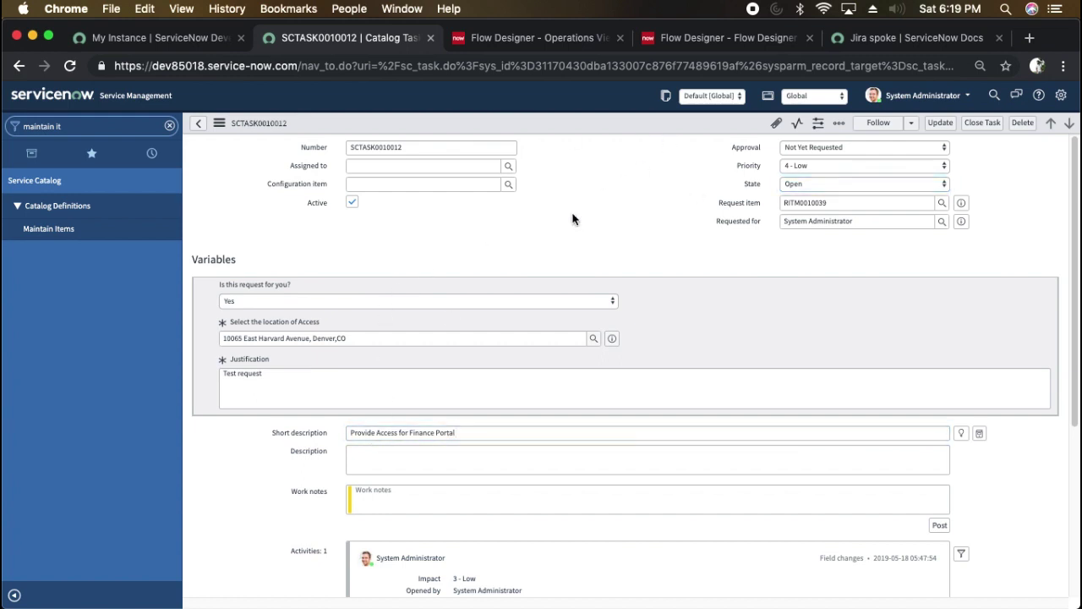